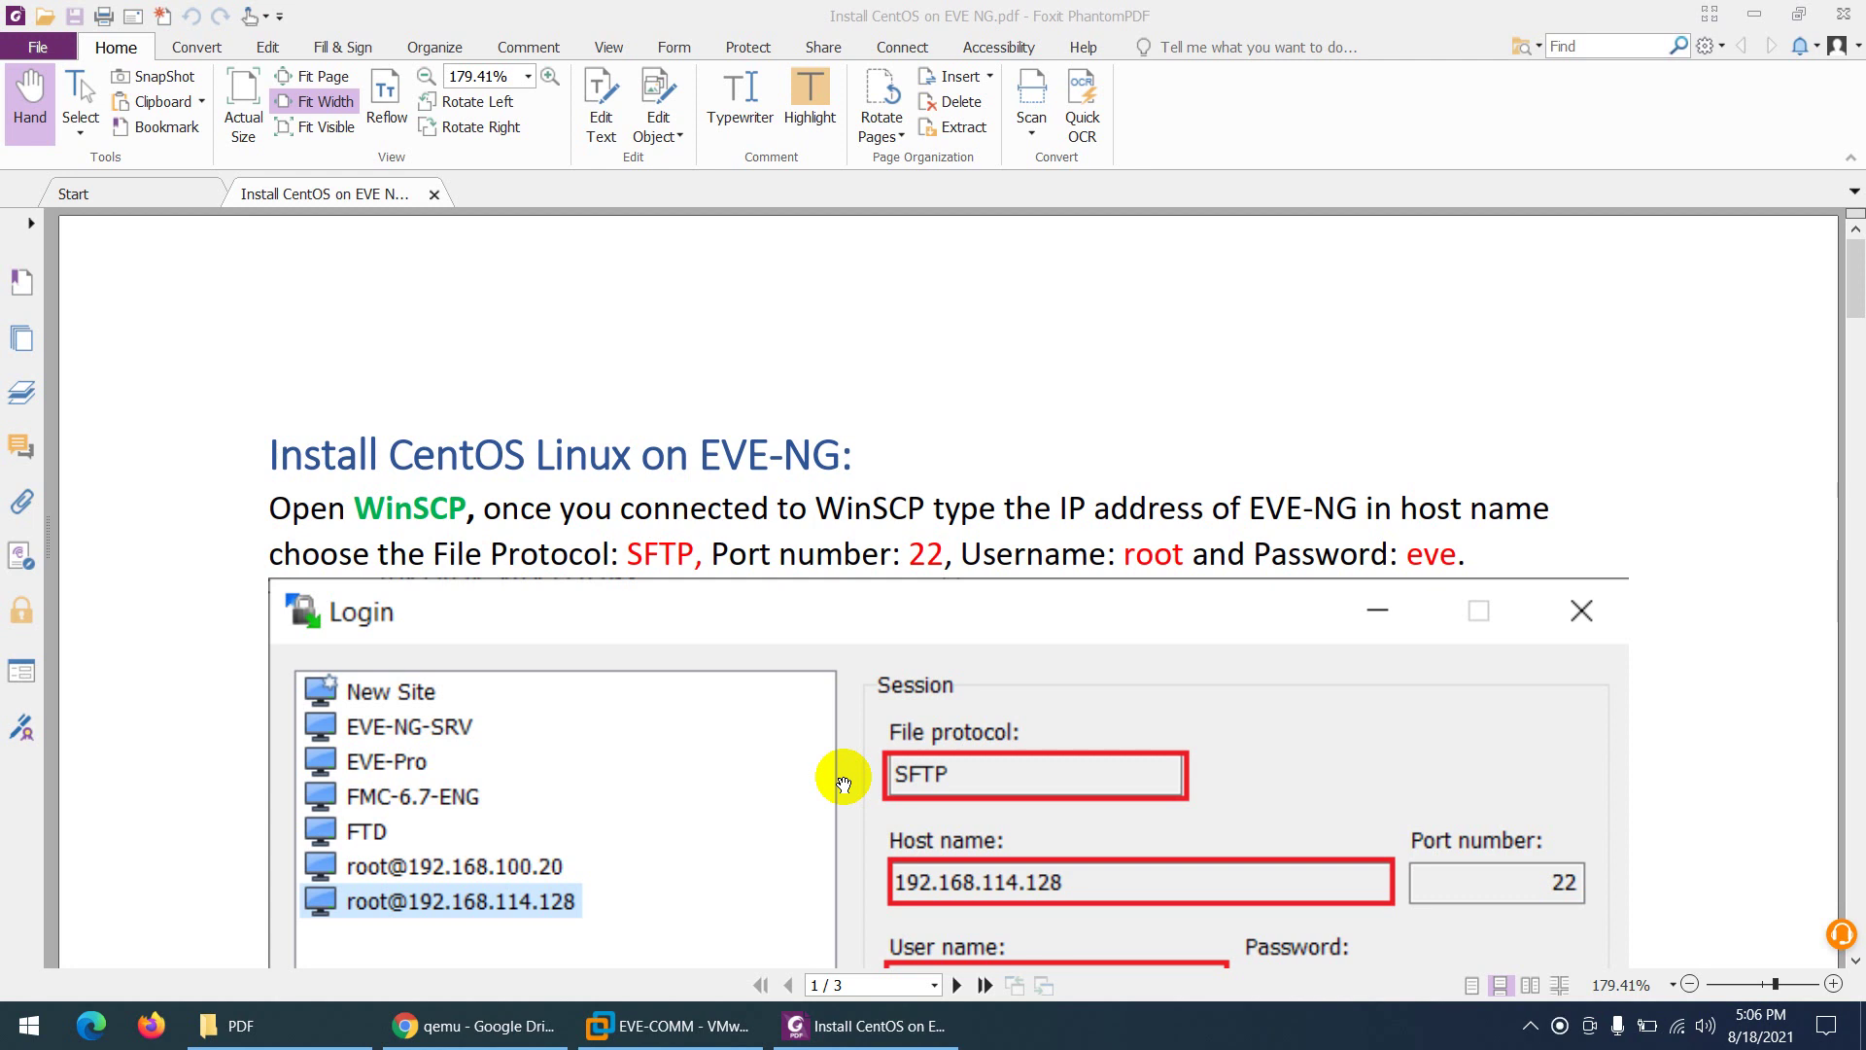
- Launch WinSCP from the Windows Start search
{"action": "left_click", "coordinate": [680, 1023]}
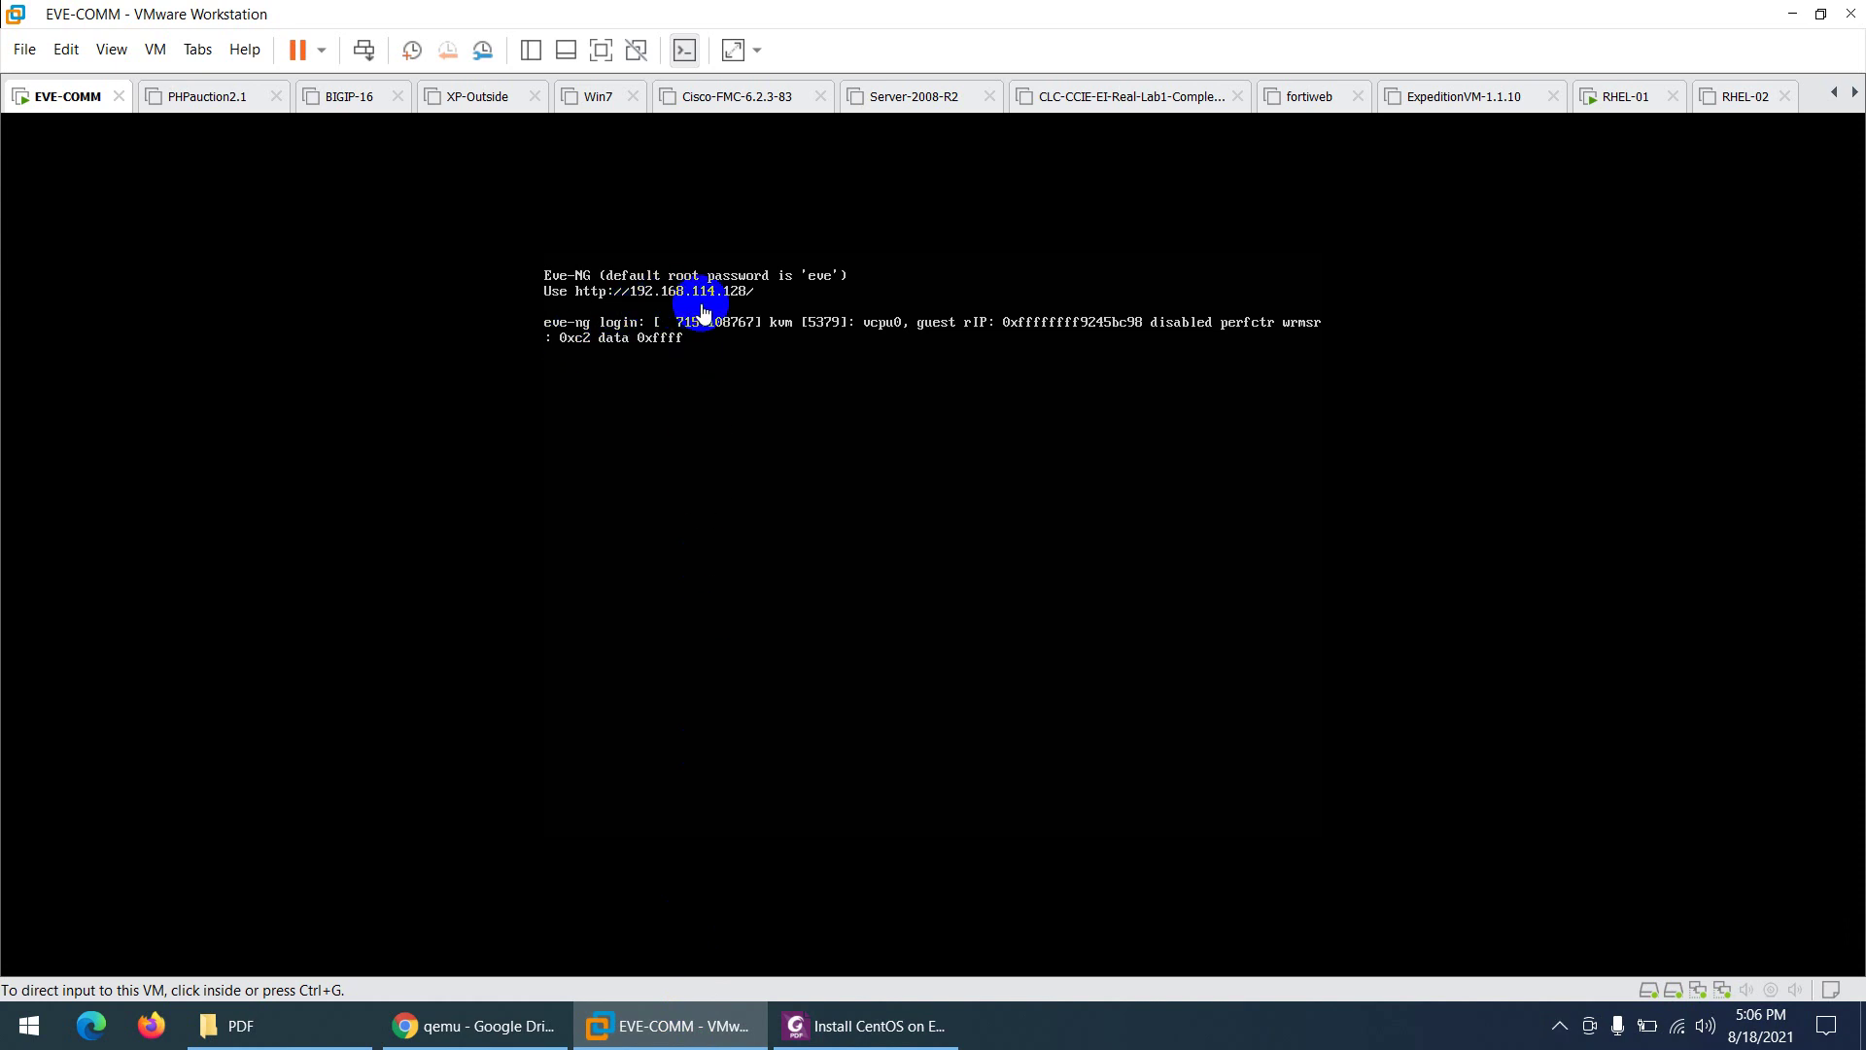
{"action": "key", "text": "alt+Tab"}
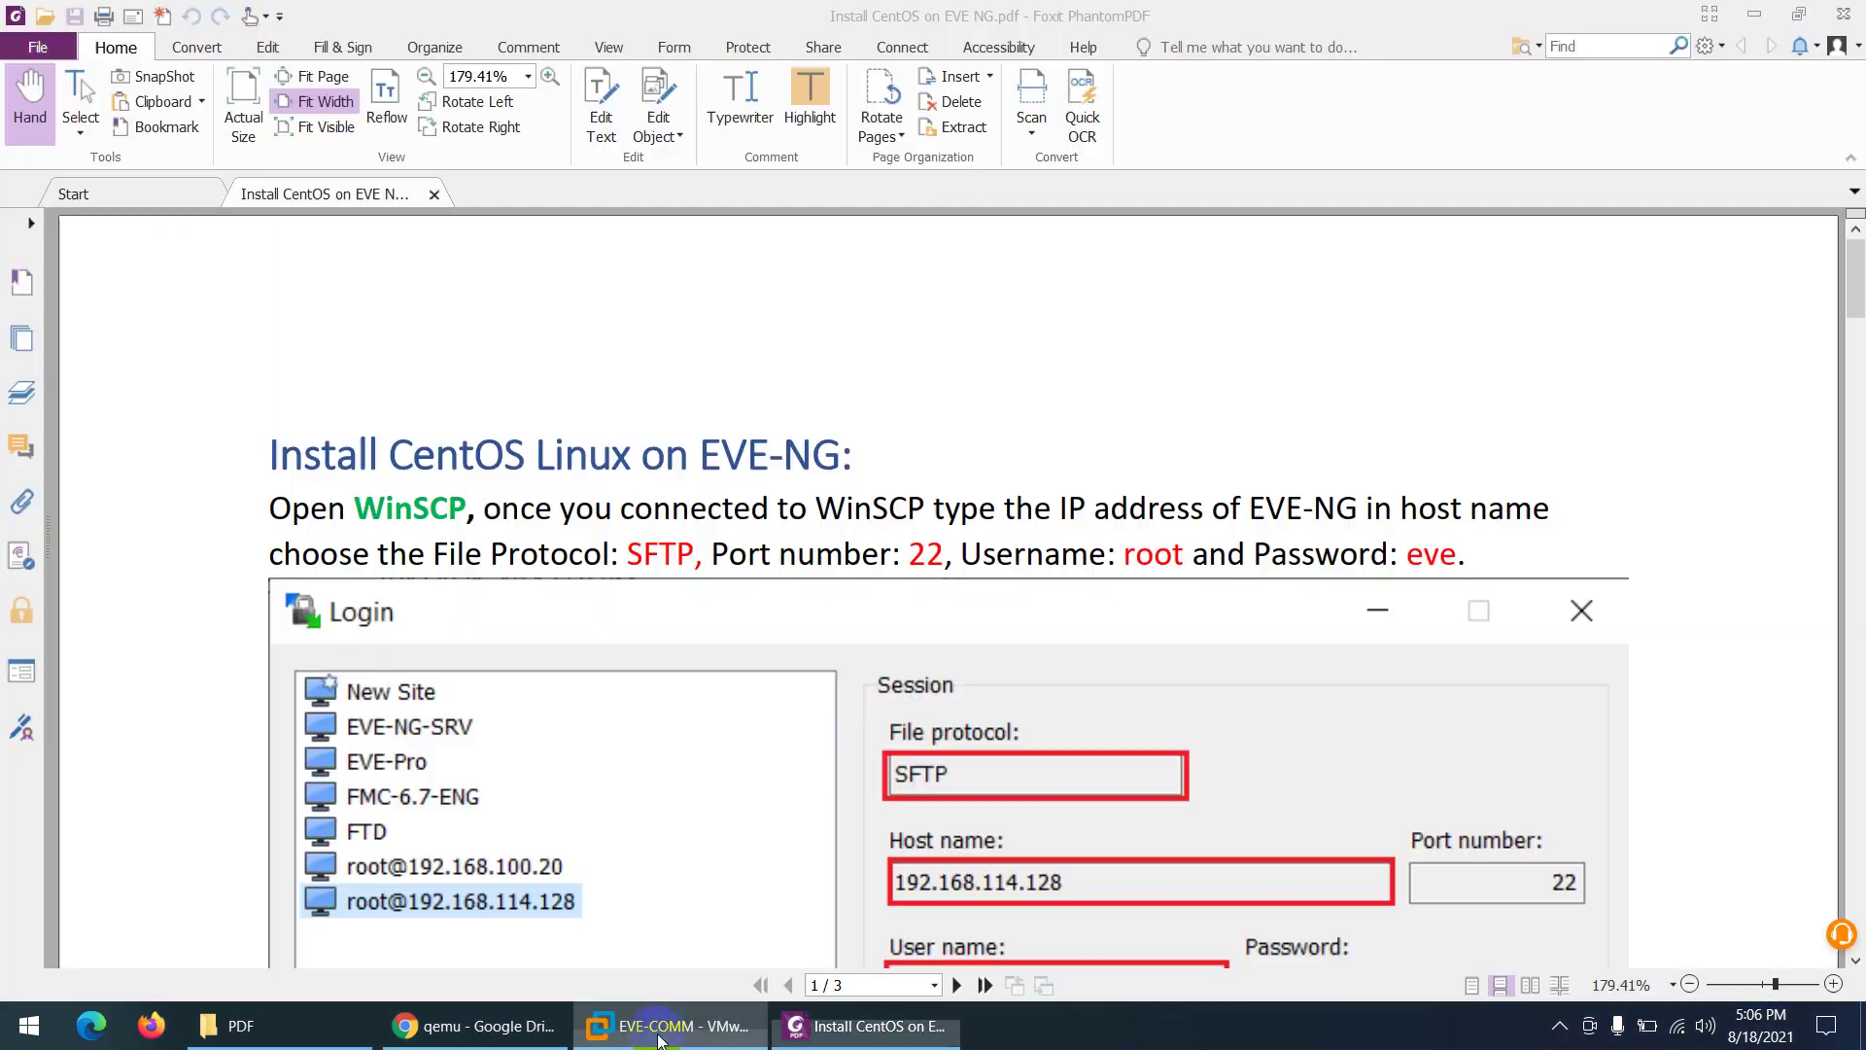
{"action": "left_click", "coordinate": [14, 1042]}
{"action": "type", "text": "sec"}
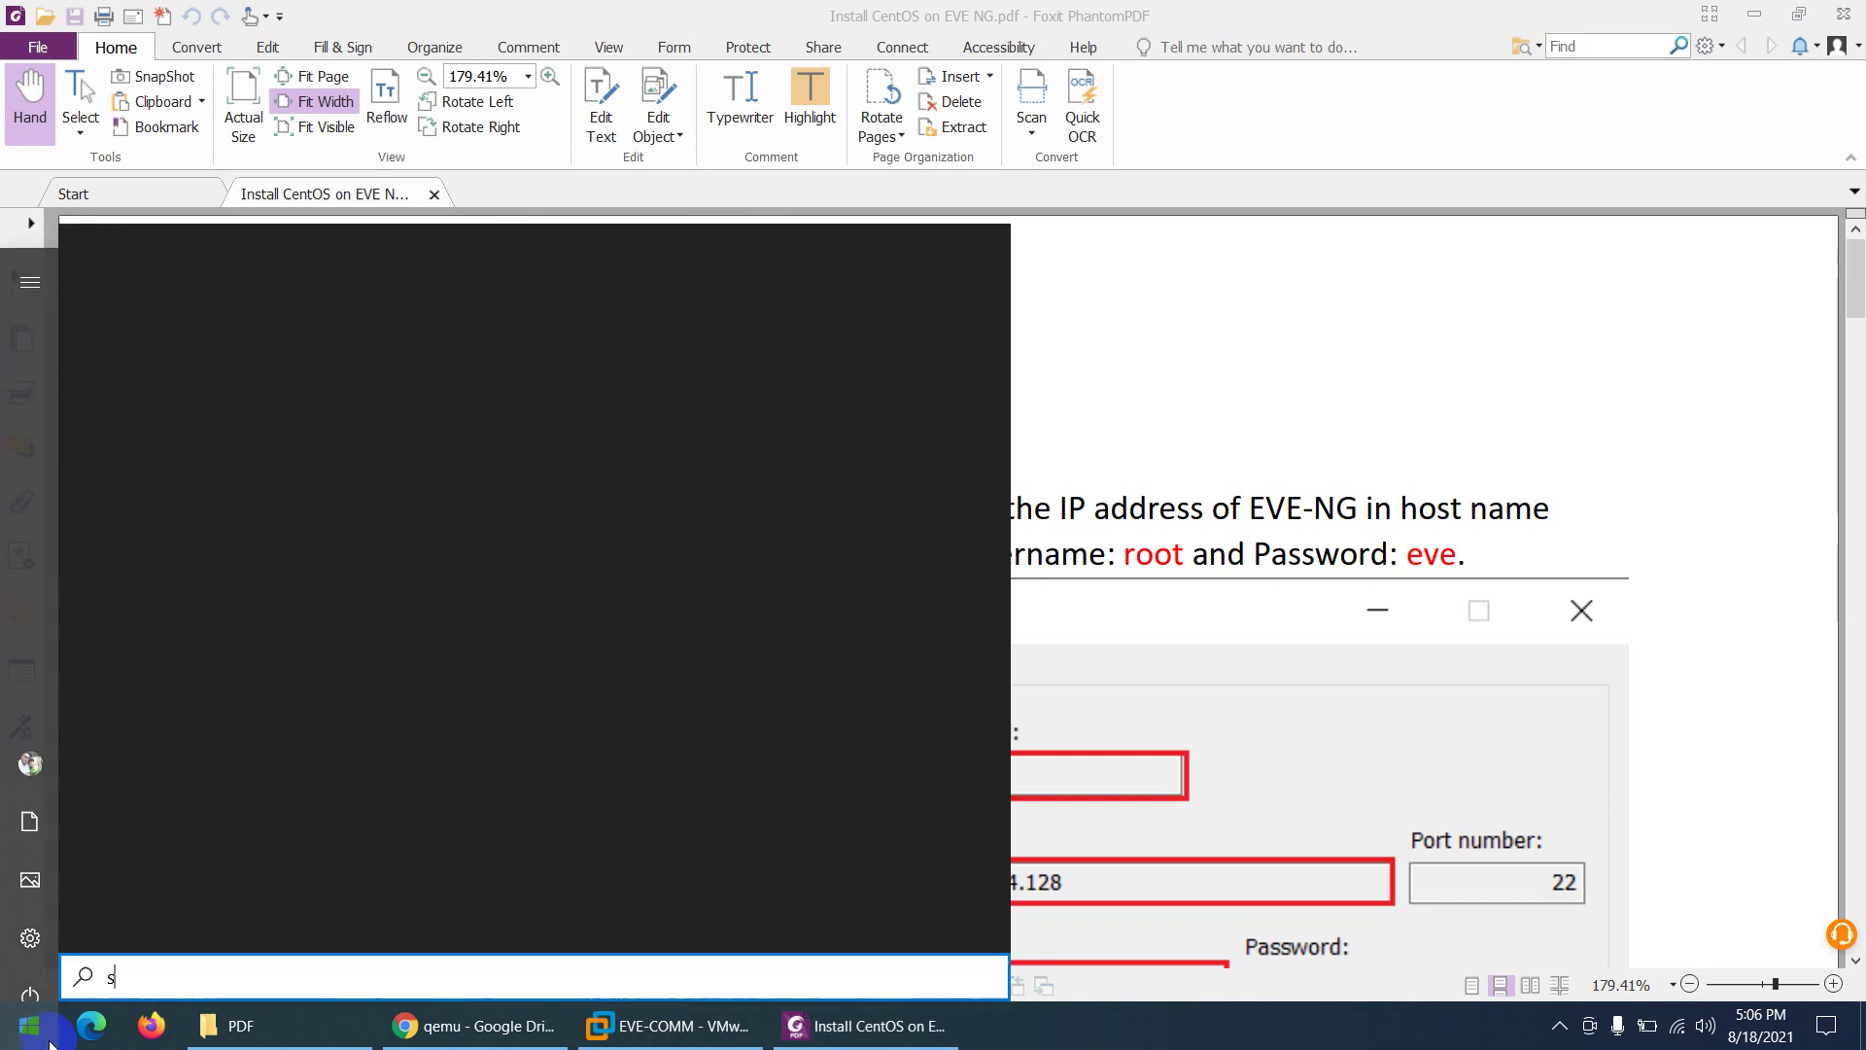
{"action": "key", "text": "BackSpace"}
{"action": "key", "text": "BackSpace"}
{"action": "key", "text": "BackSpace"}
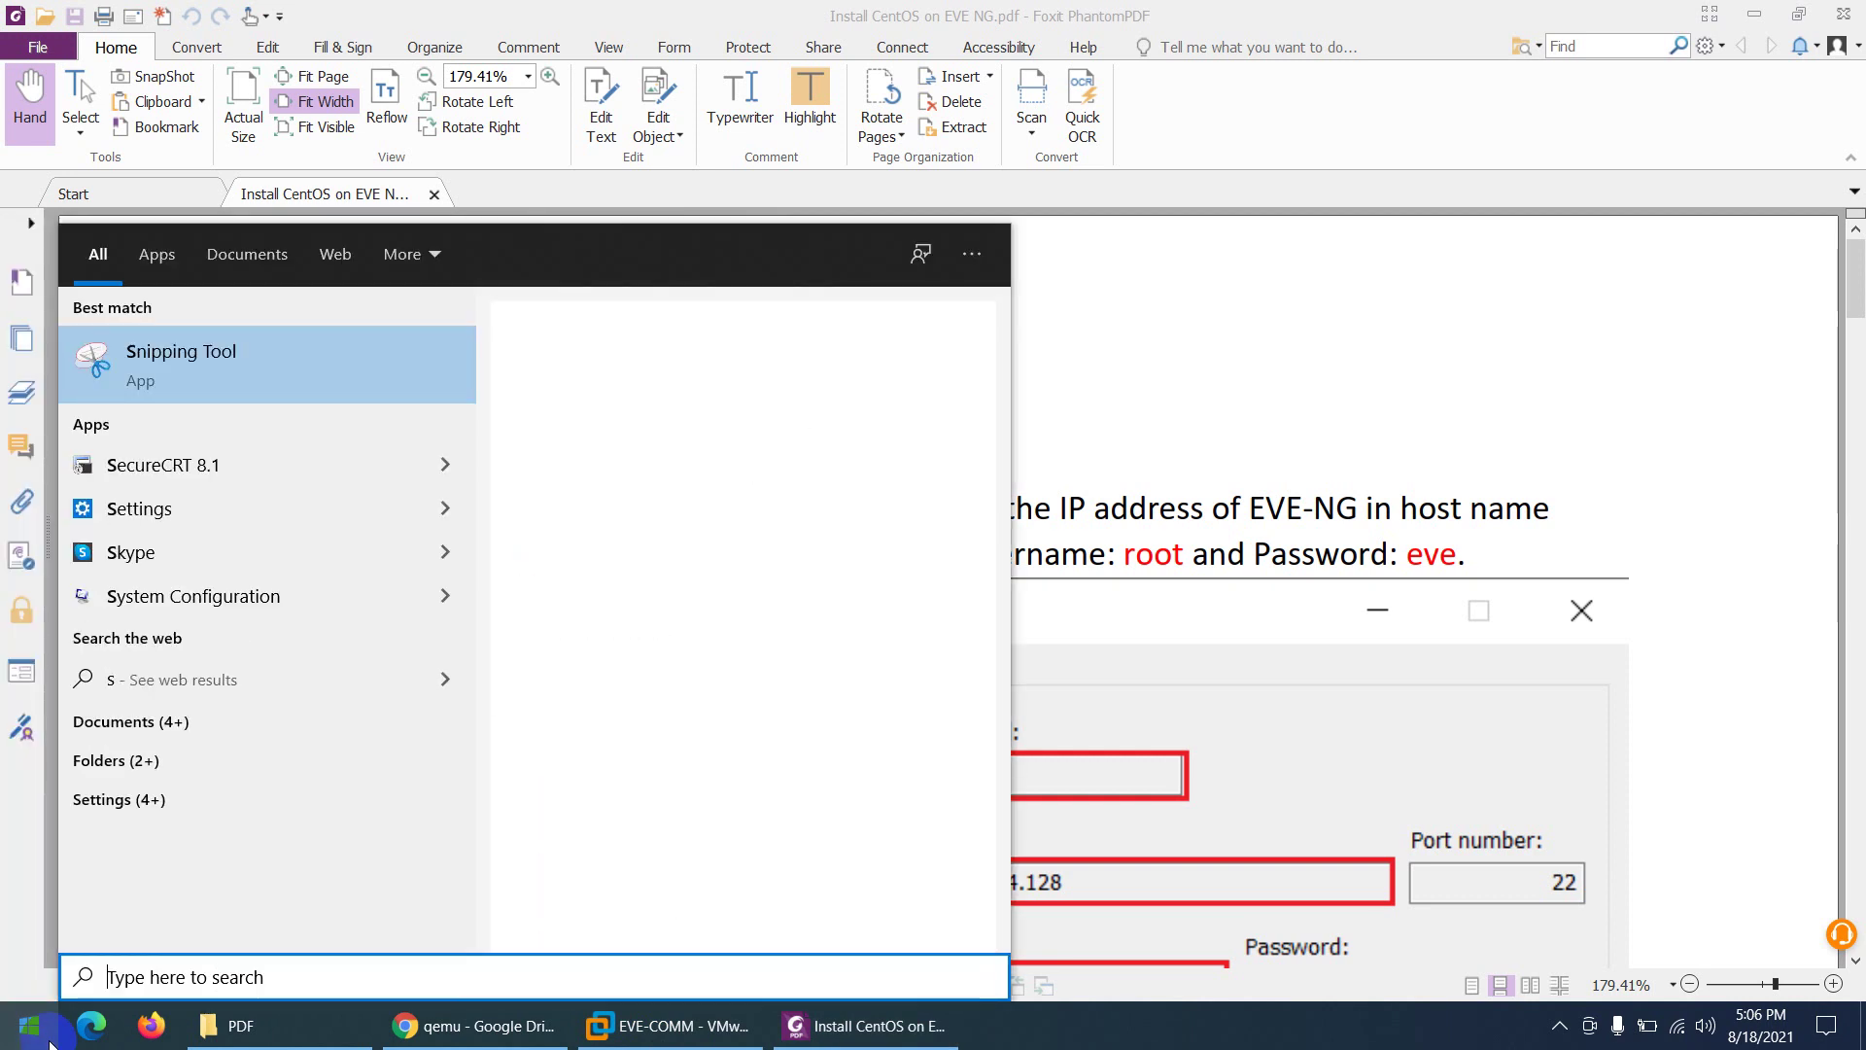
{"action": "type", "text": "win"}
{"action": "key", "text": "Return"}
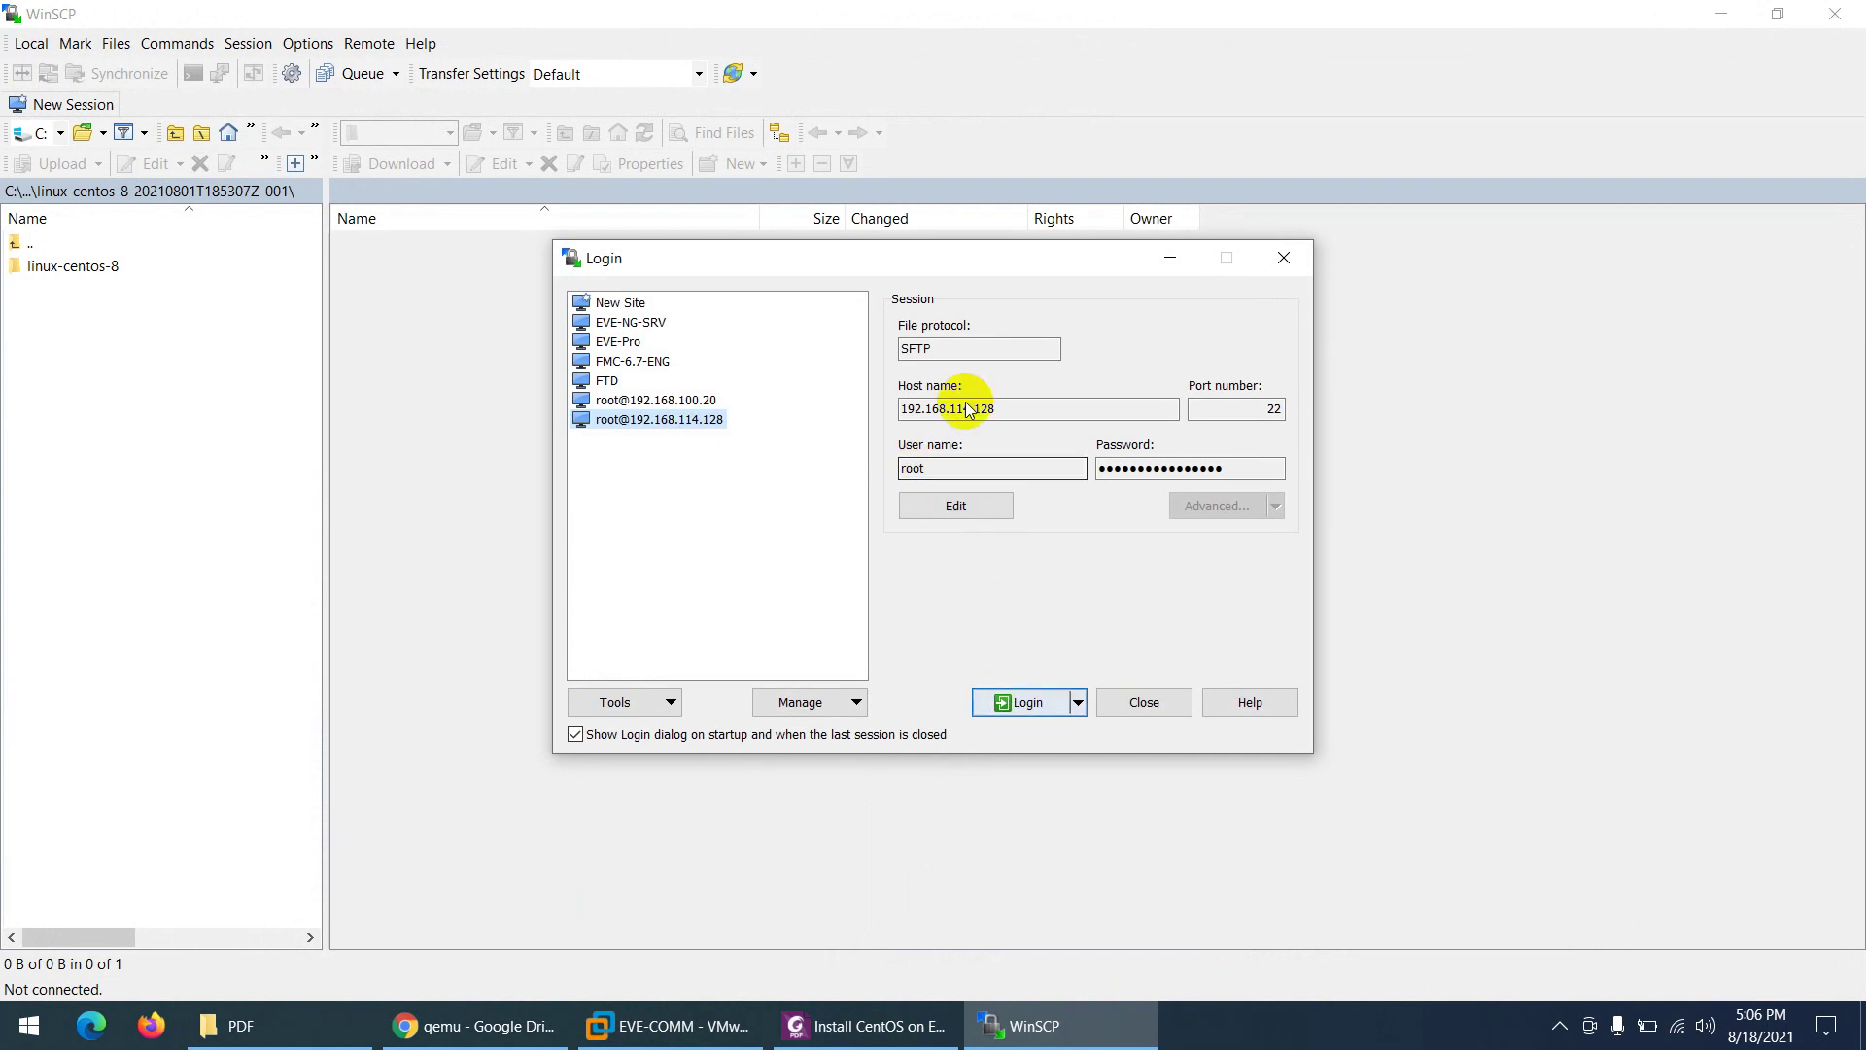
{"action": "left_click", "coordinate": [924, 472]}
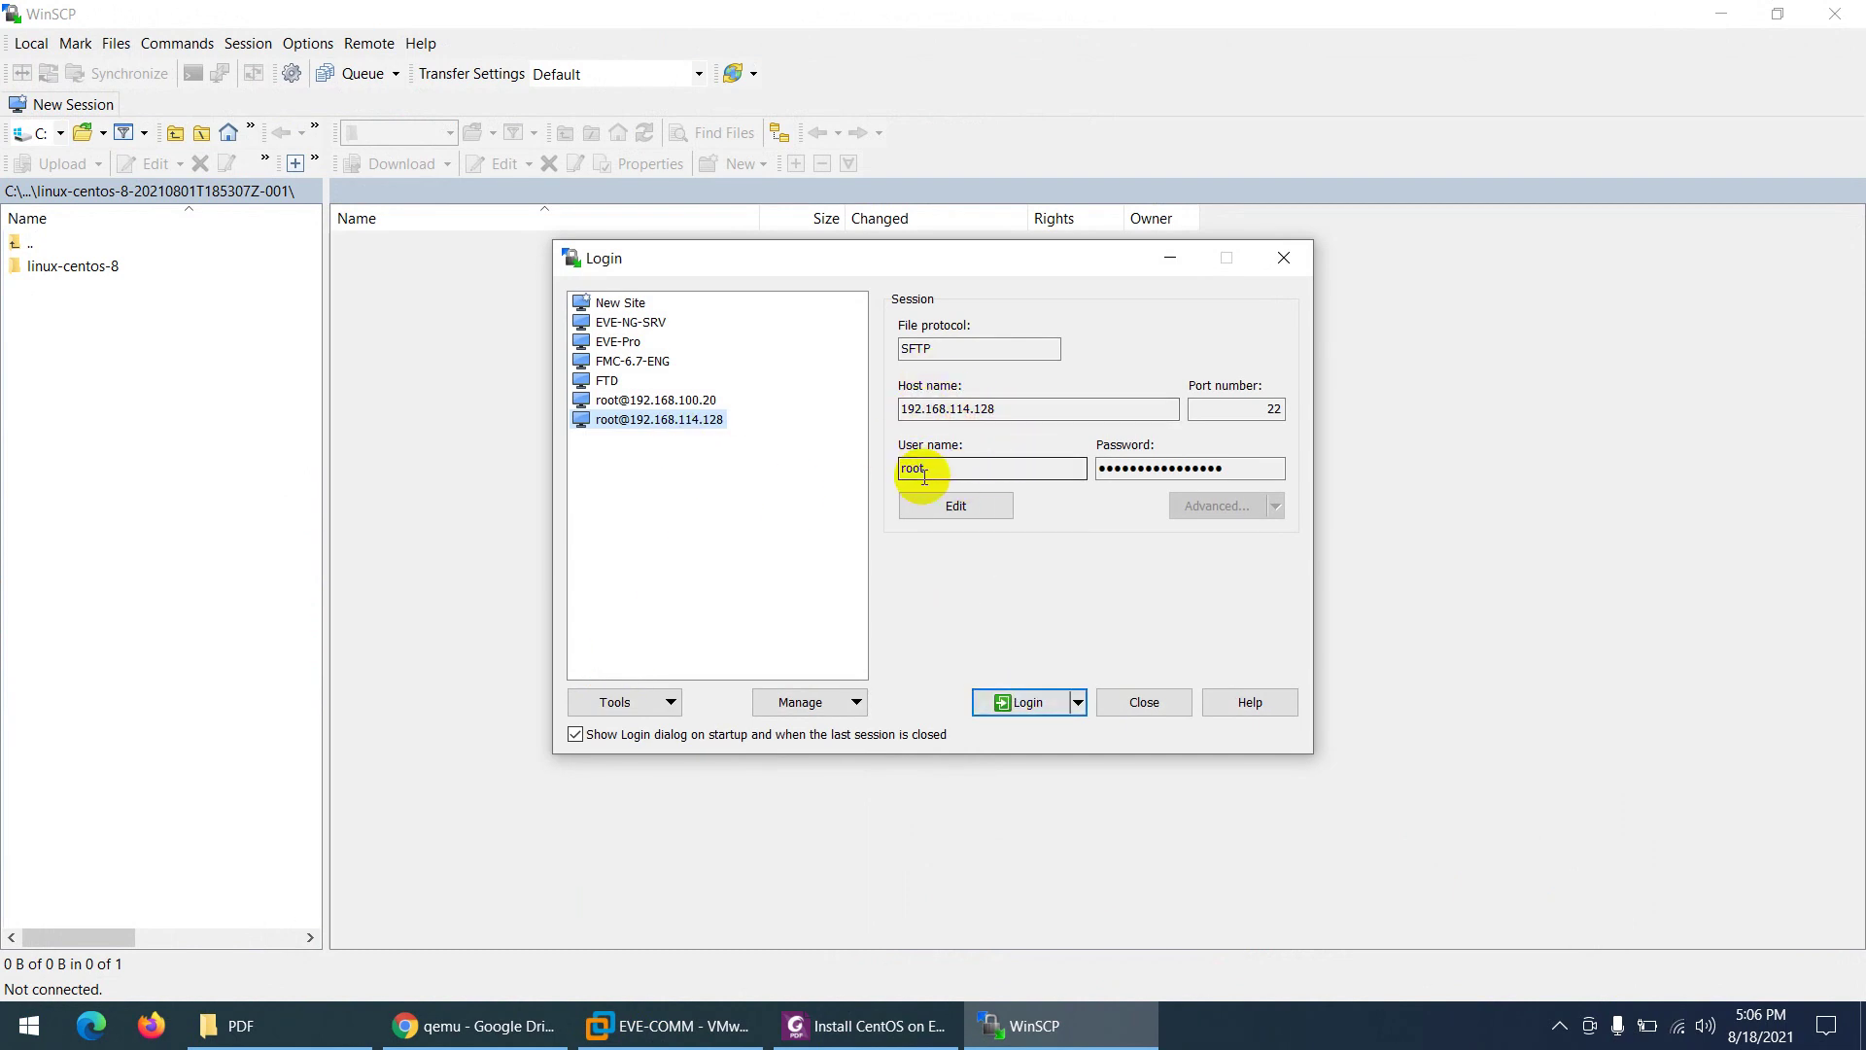
{"action": "left_click", "coordinate": [1133, 470]}
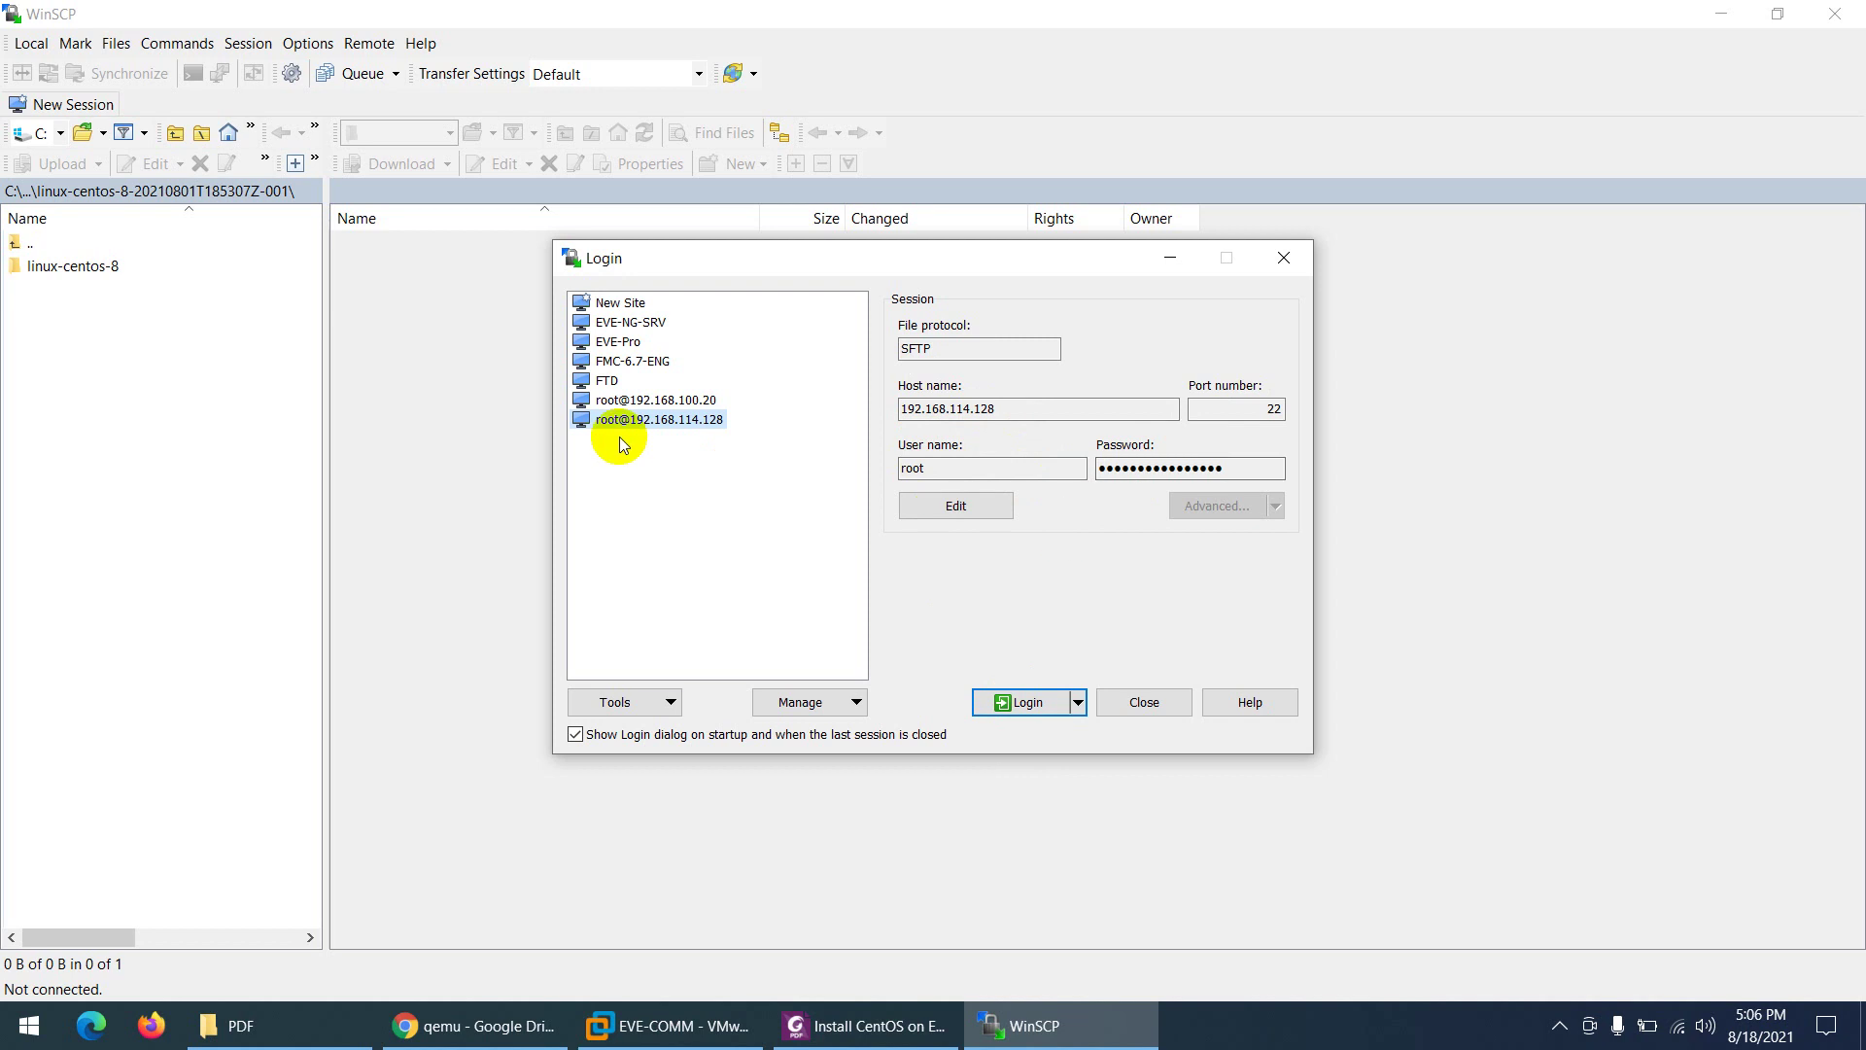
{"action": "left_click", "coordinate": [1024, 703]}
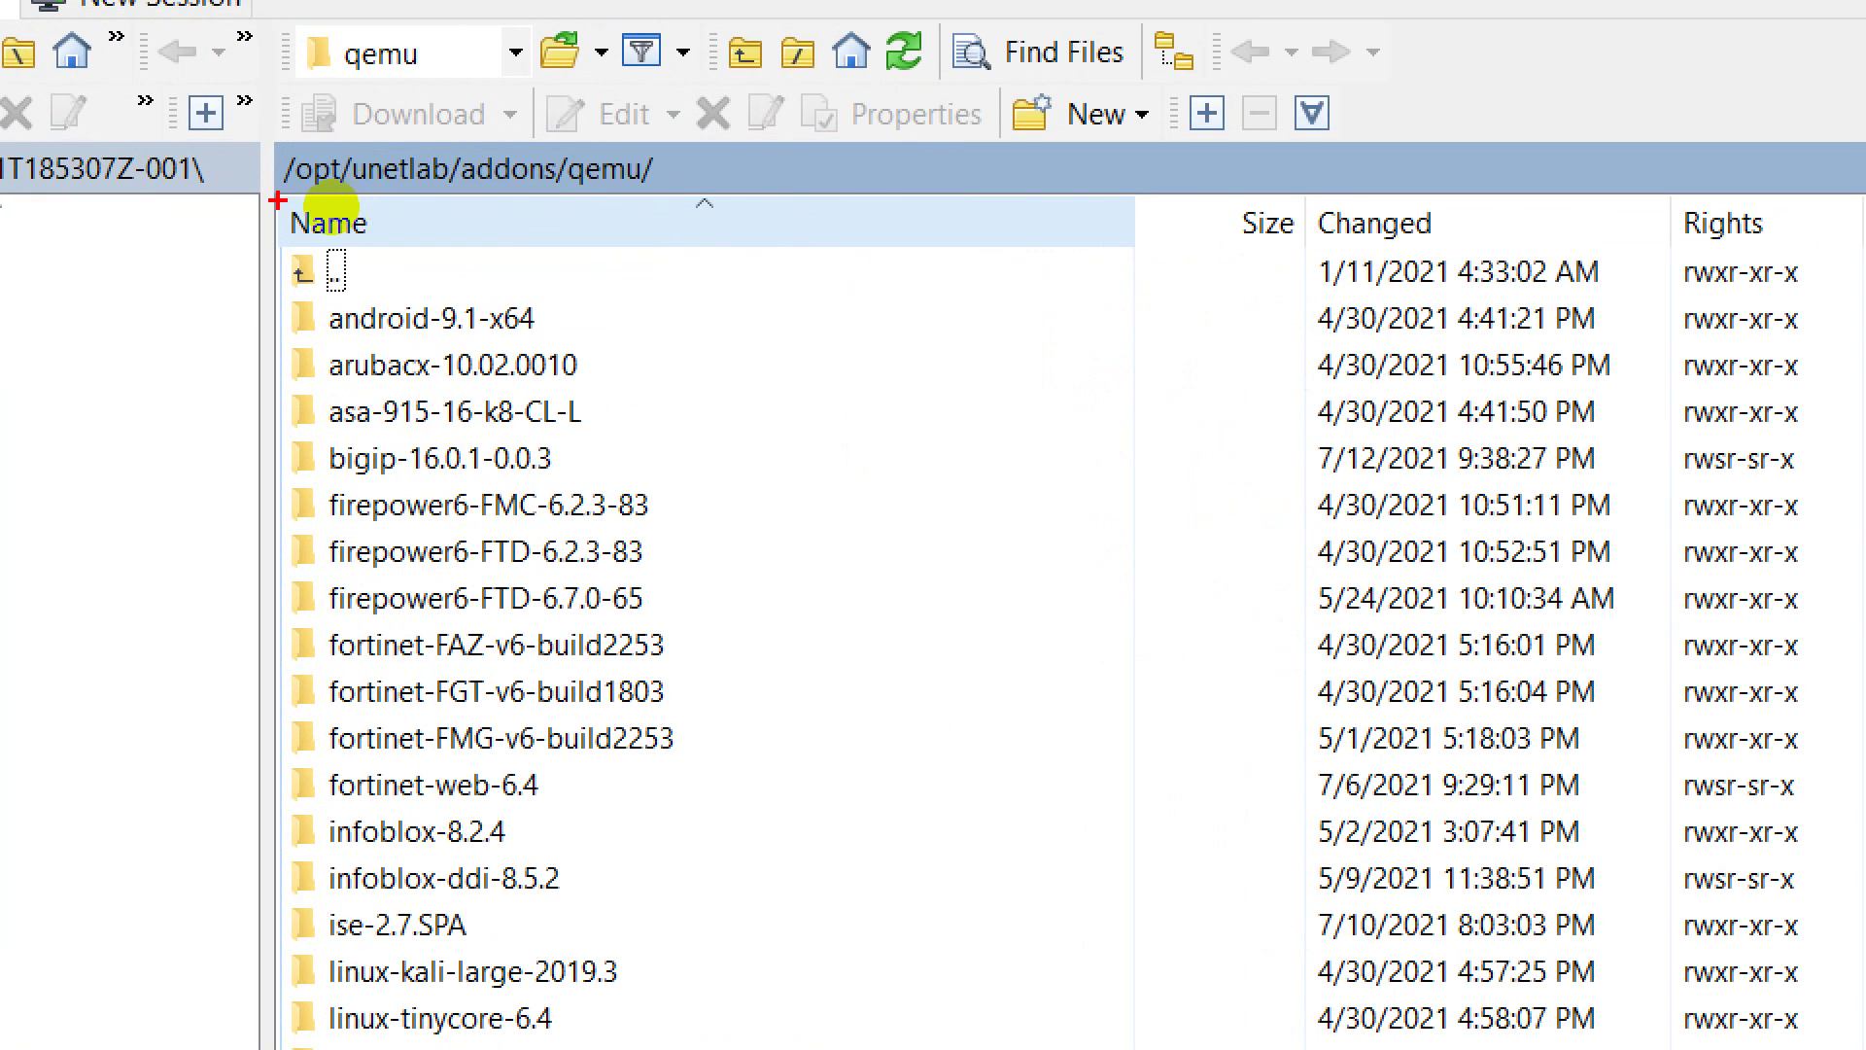
- Minimize WinSCP and bring the Chrome 'qemu - Google Drive' folder forward
{"action": "mouse_move", "coordinate": [278, 201]}
{"action": "left_mouse_down"}
{"action": "mouse_move", "coordinate": [477, 208]}
{"action": "mouse_move", "coordinate": [545, 118]}
{"action": "mouse_move", "coordinate": [301, 156]}
{"action": "mouse_move", "coordinate": [291, 187]}
{"action": "left_mouse_up"}
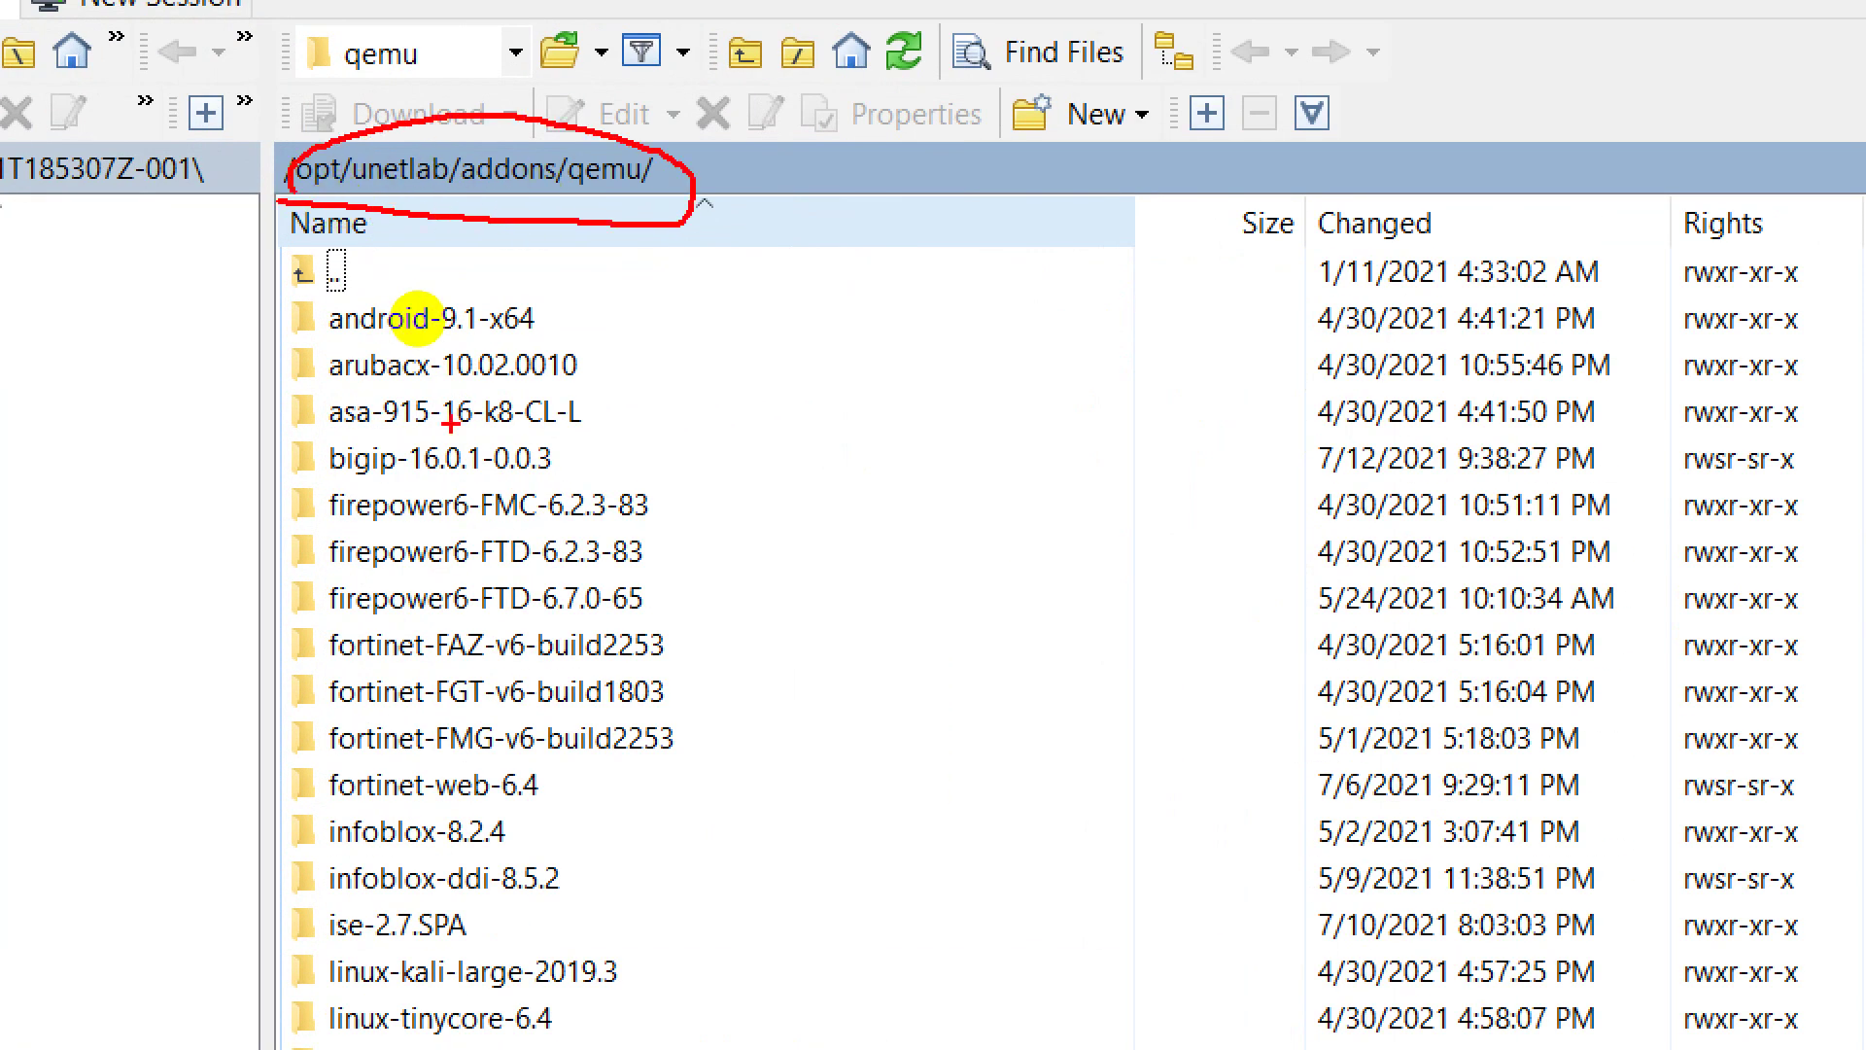
{"action": "key", "text": "Escape"}
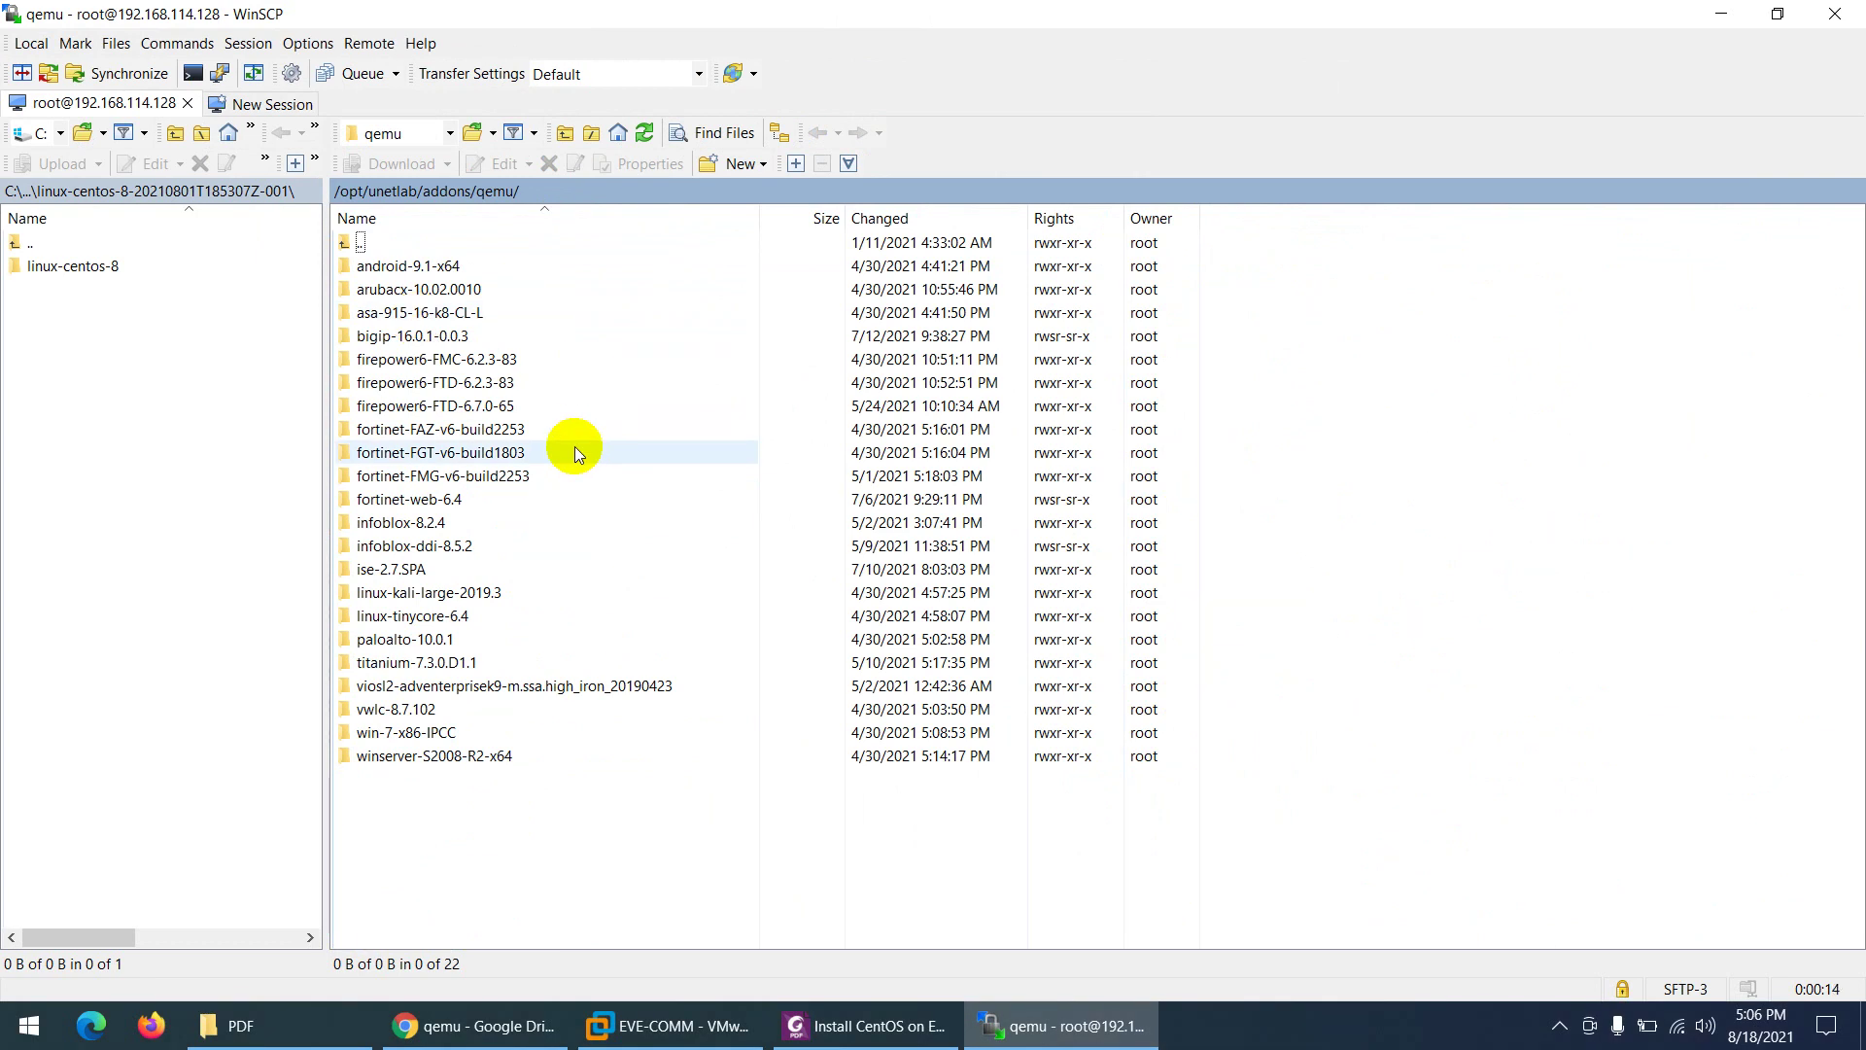
{"action": "key", "text": "ctrl+1"}
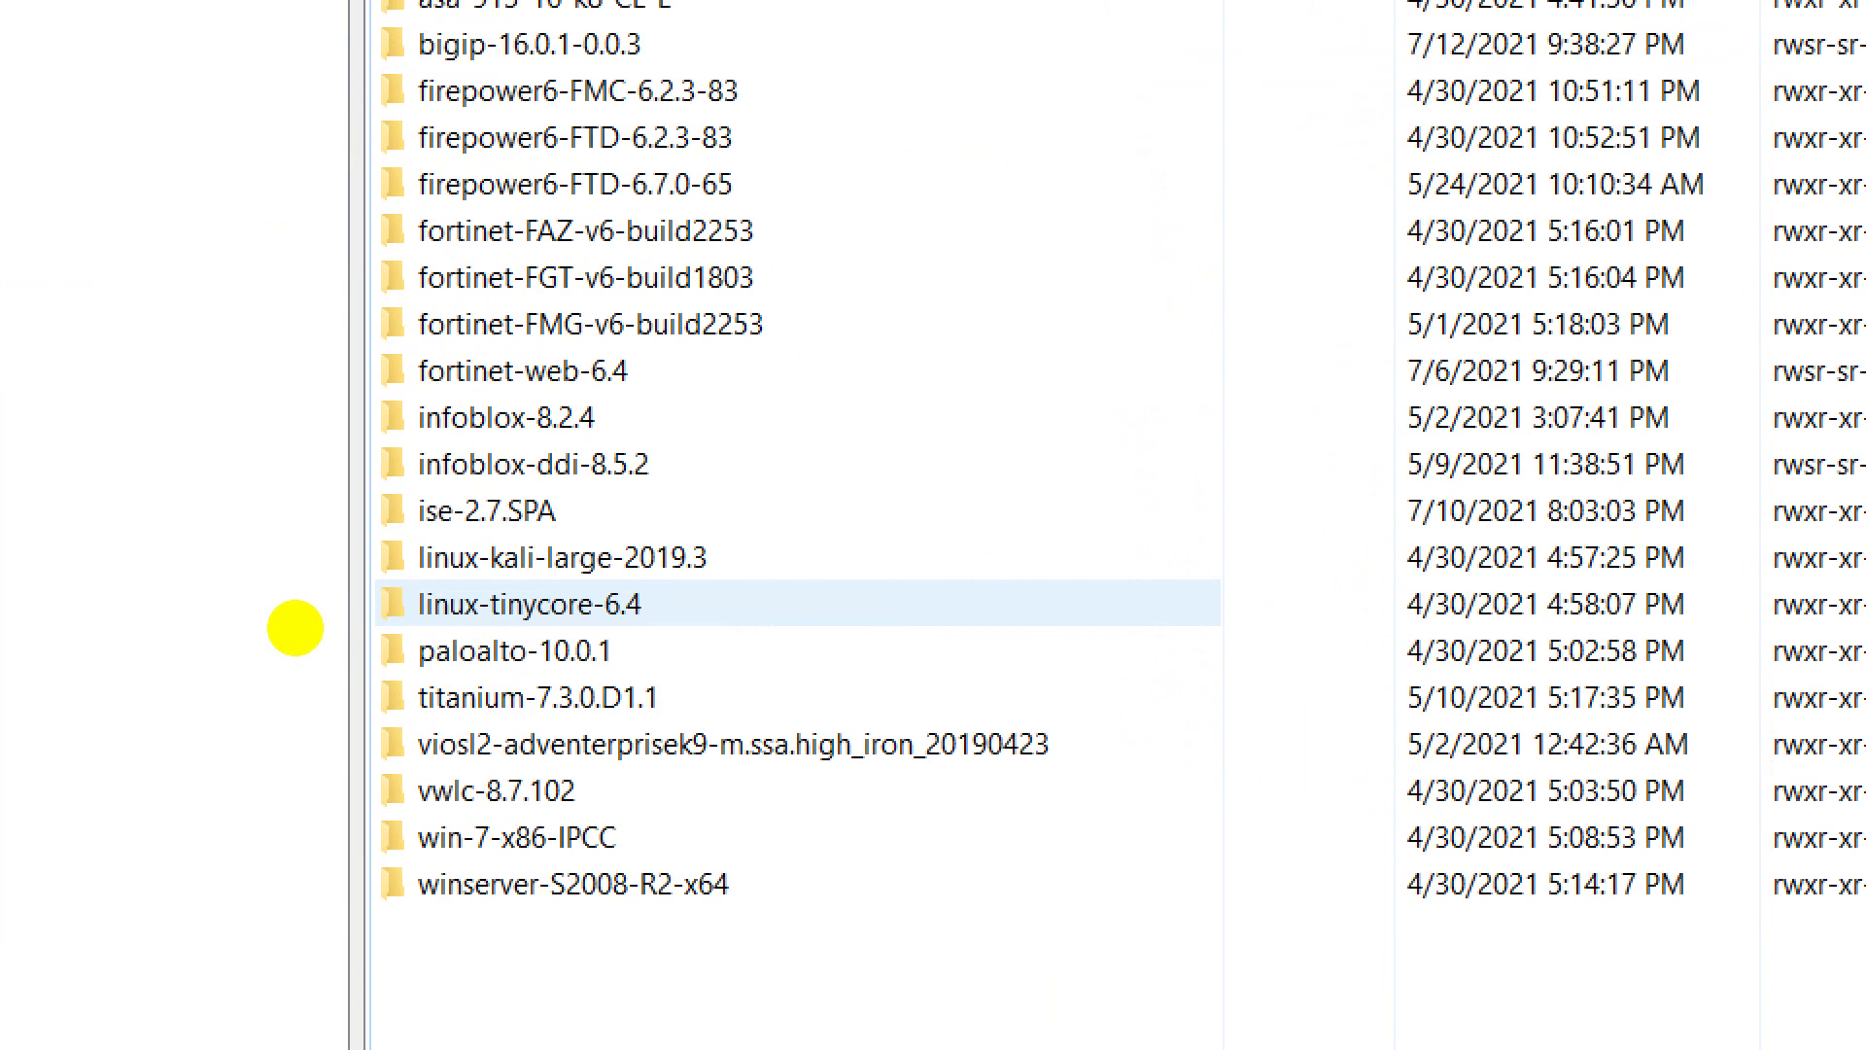
{"action": "mouse_move", "coordinate": [362, 602]}
{"action": "left_mouse_down"}
{"action": "mouse_move", "coordinate": [421, 602]}
{"action": "mouse_move", "coordinate": [431, 630]}
{"action": "left_mouse_up"}
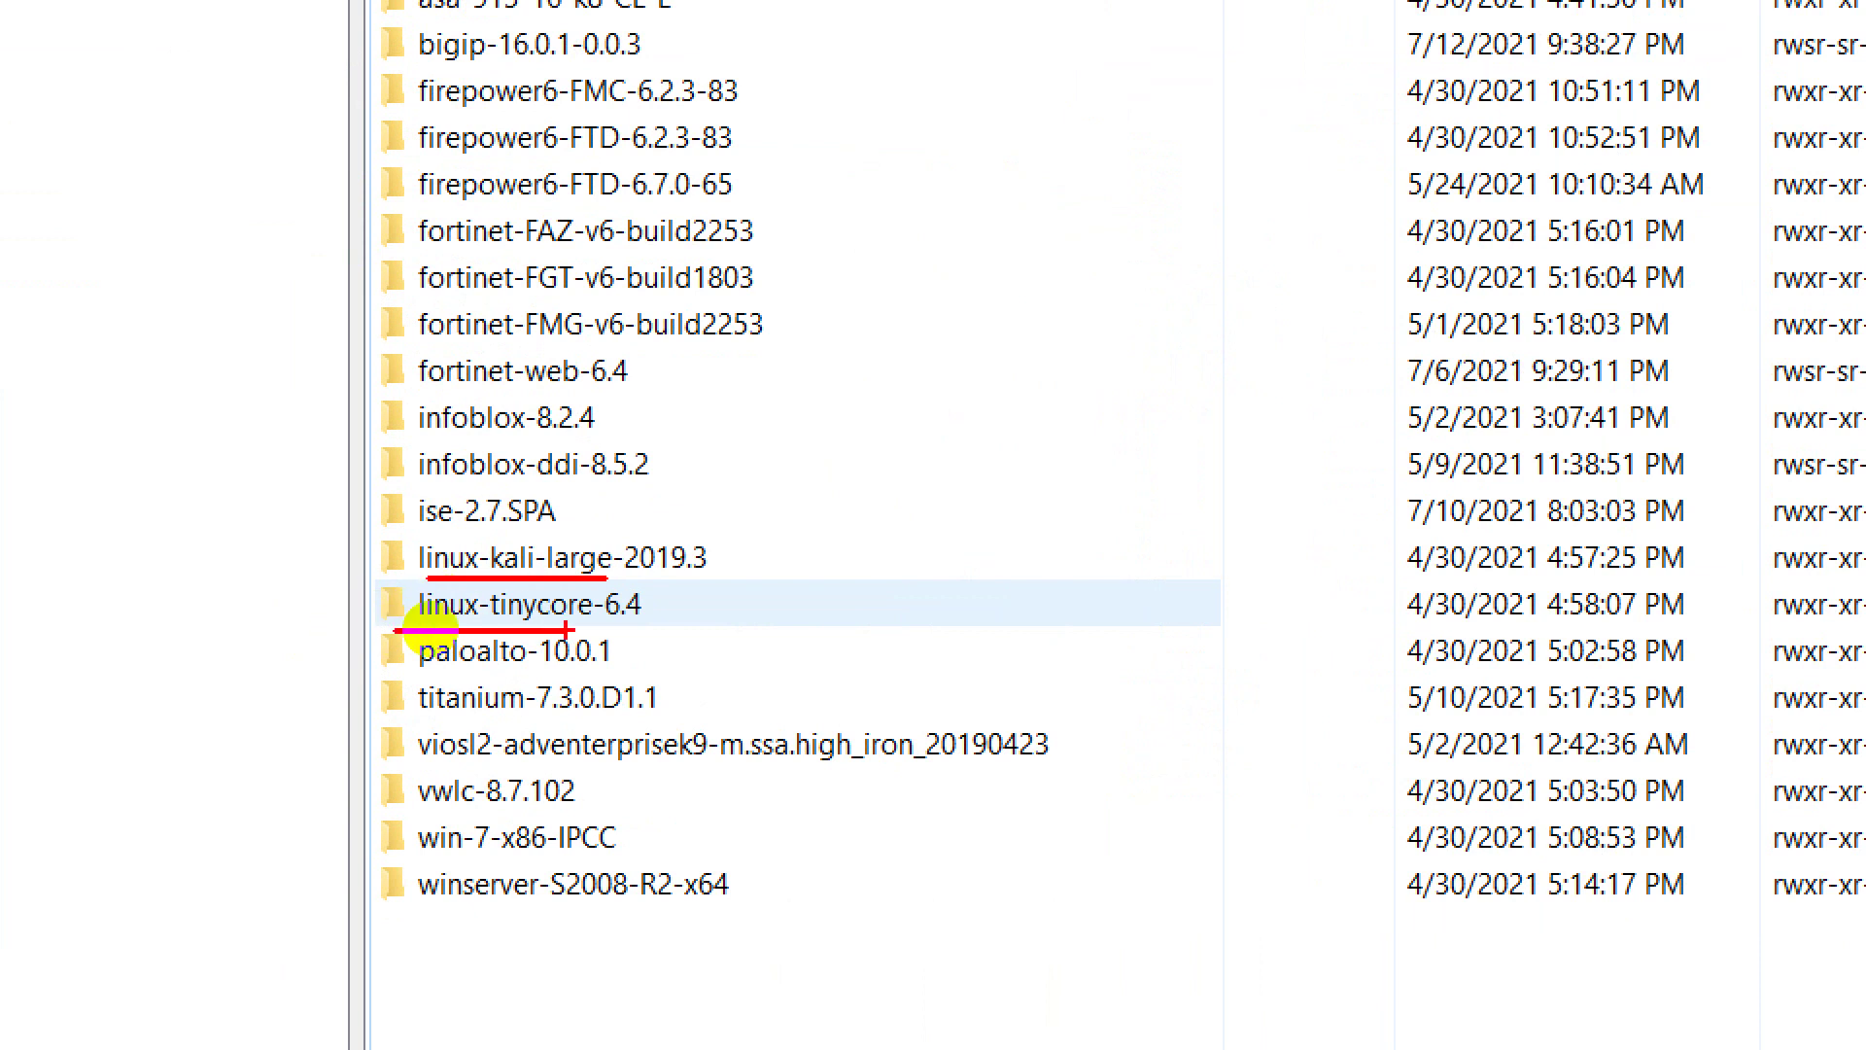
{"action": "key", "text": "Escape"}
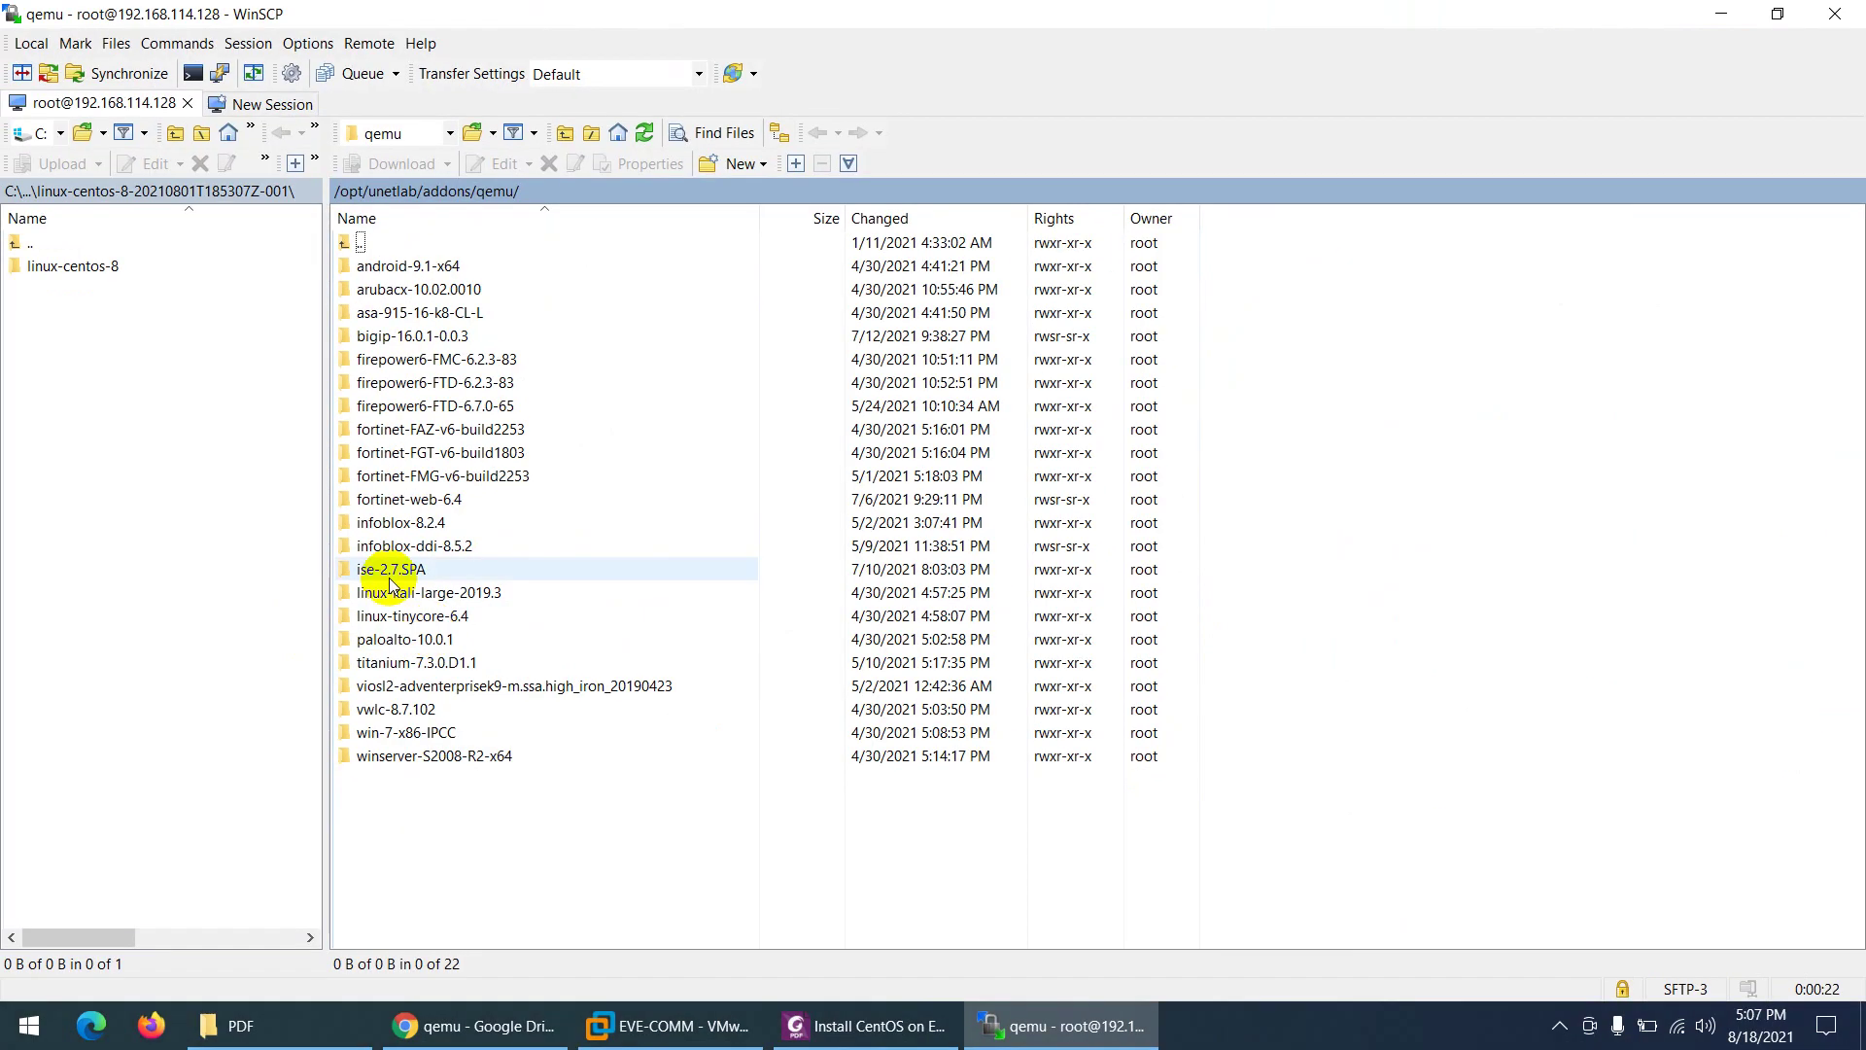
{"action": "left_click", "coordinate": [1011, 1013]}
{"action": "left_click", "coordinate": [475, 1024]}
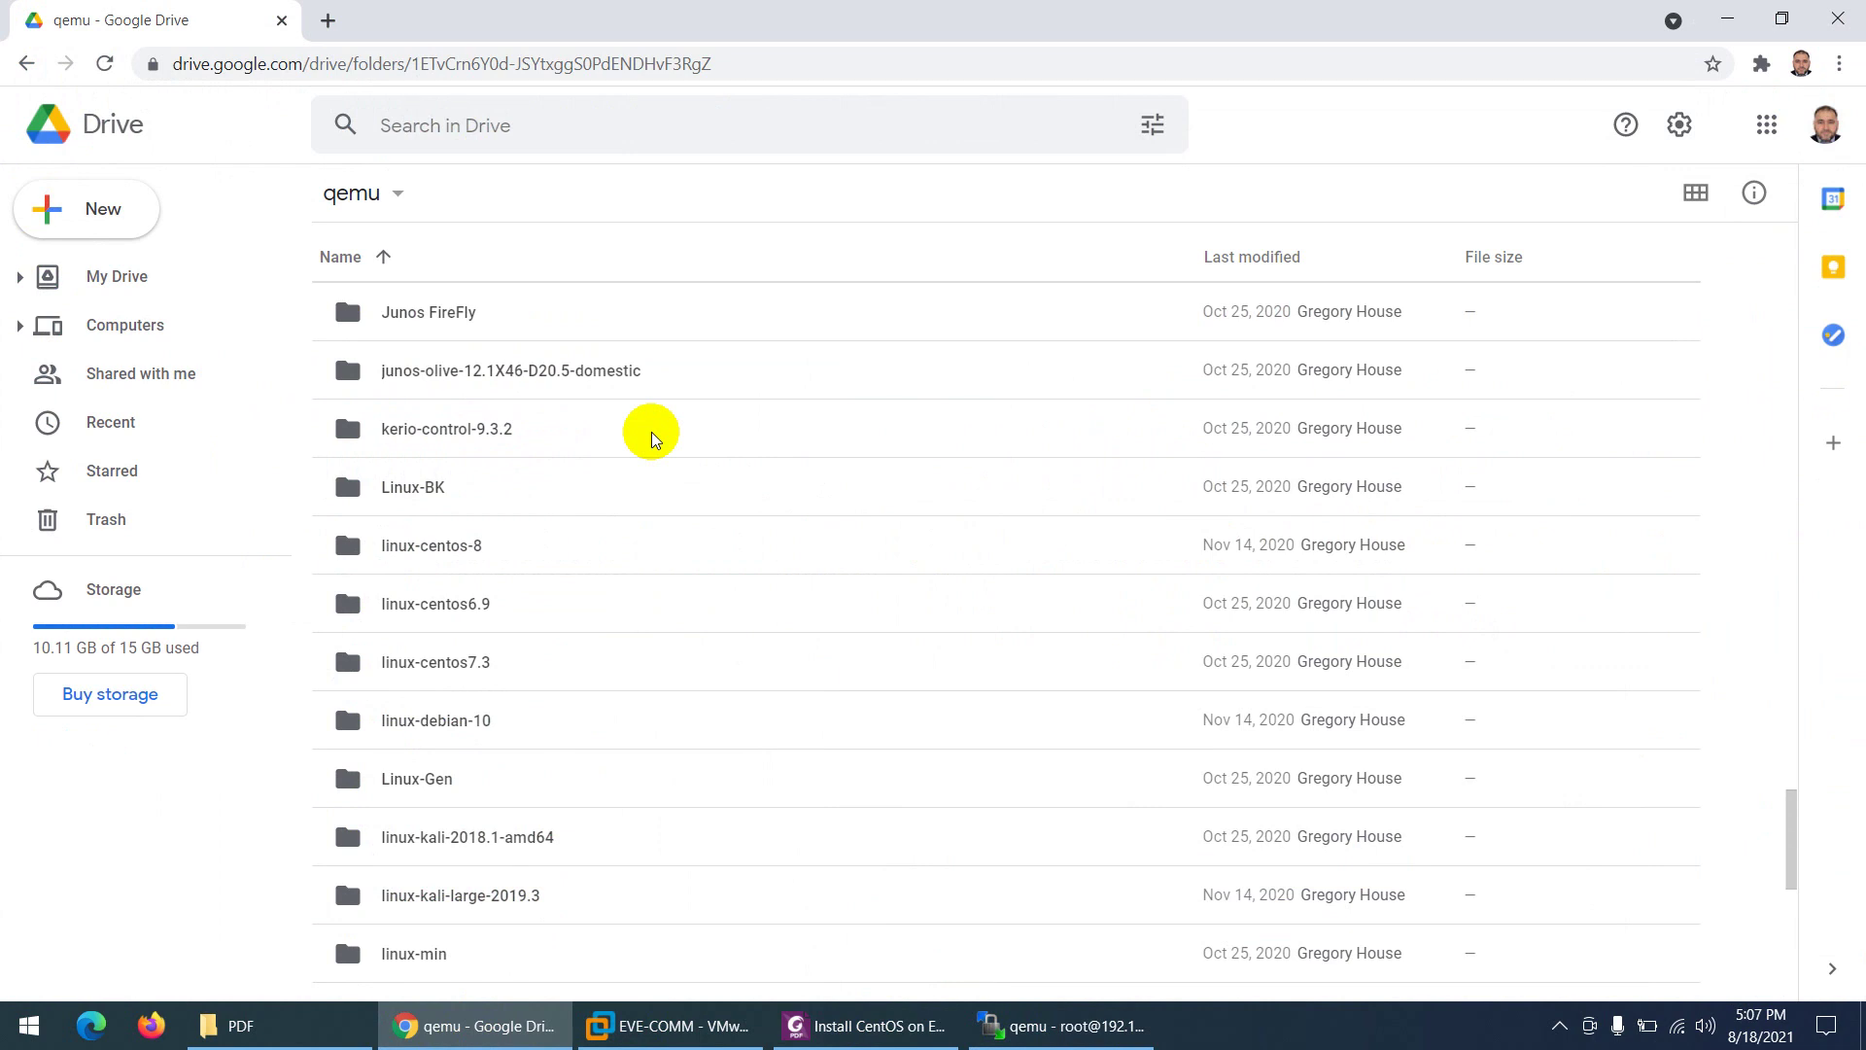
- Start a zipped download of linux-centos-8, cancel it, and minimize Chrome
{"action": "left_click", "coordinate": [425, 561]}
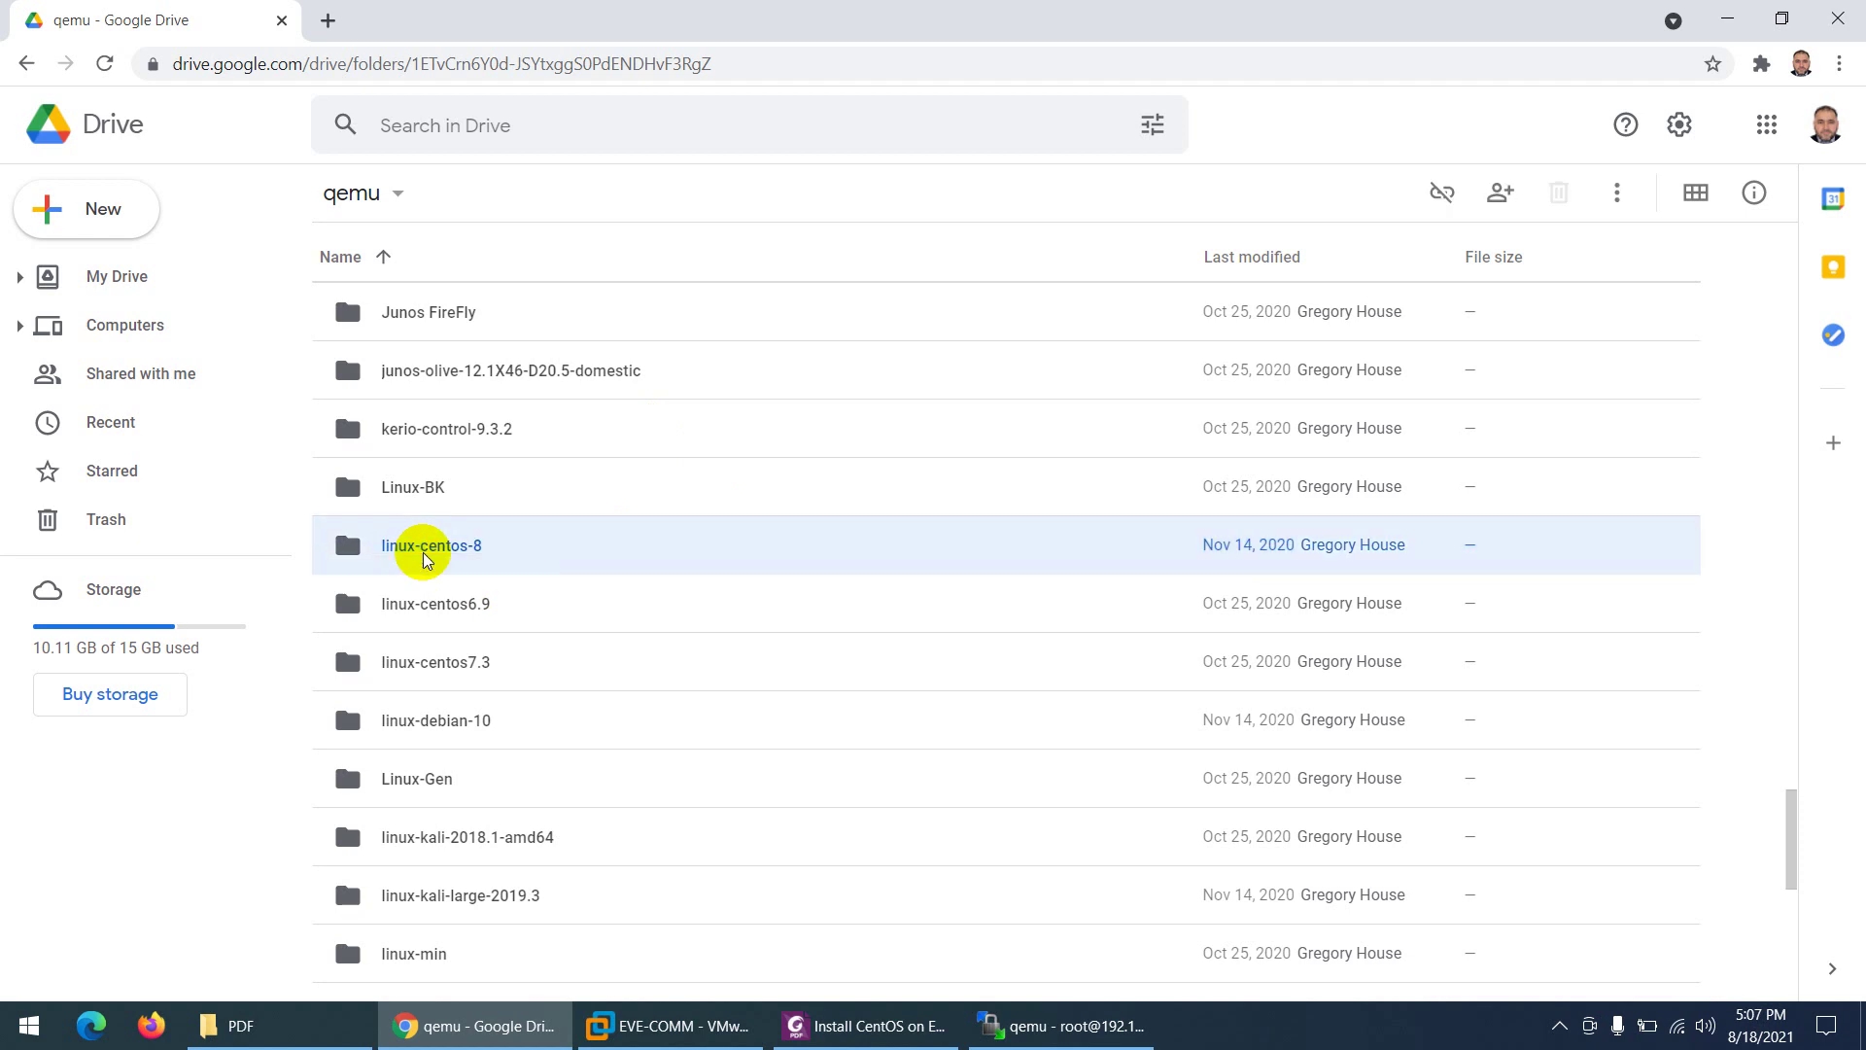
{"action": "right_click", "coordinate": [427, 549]}
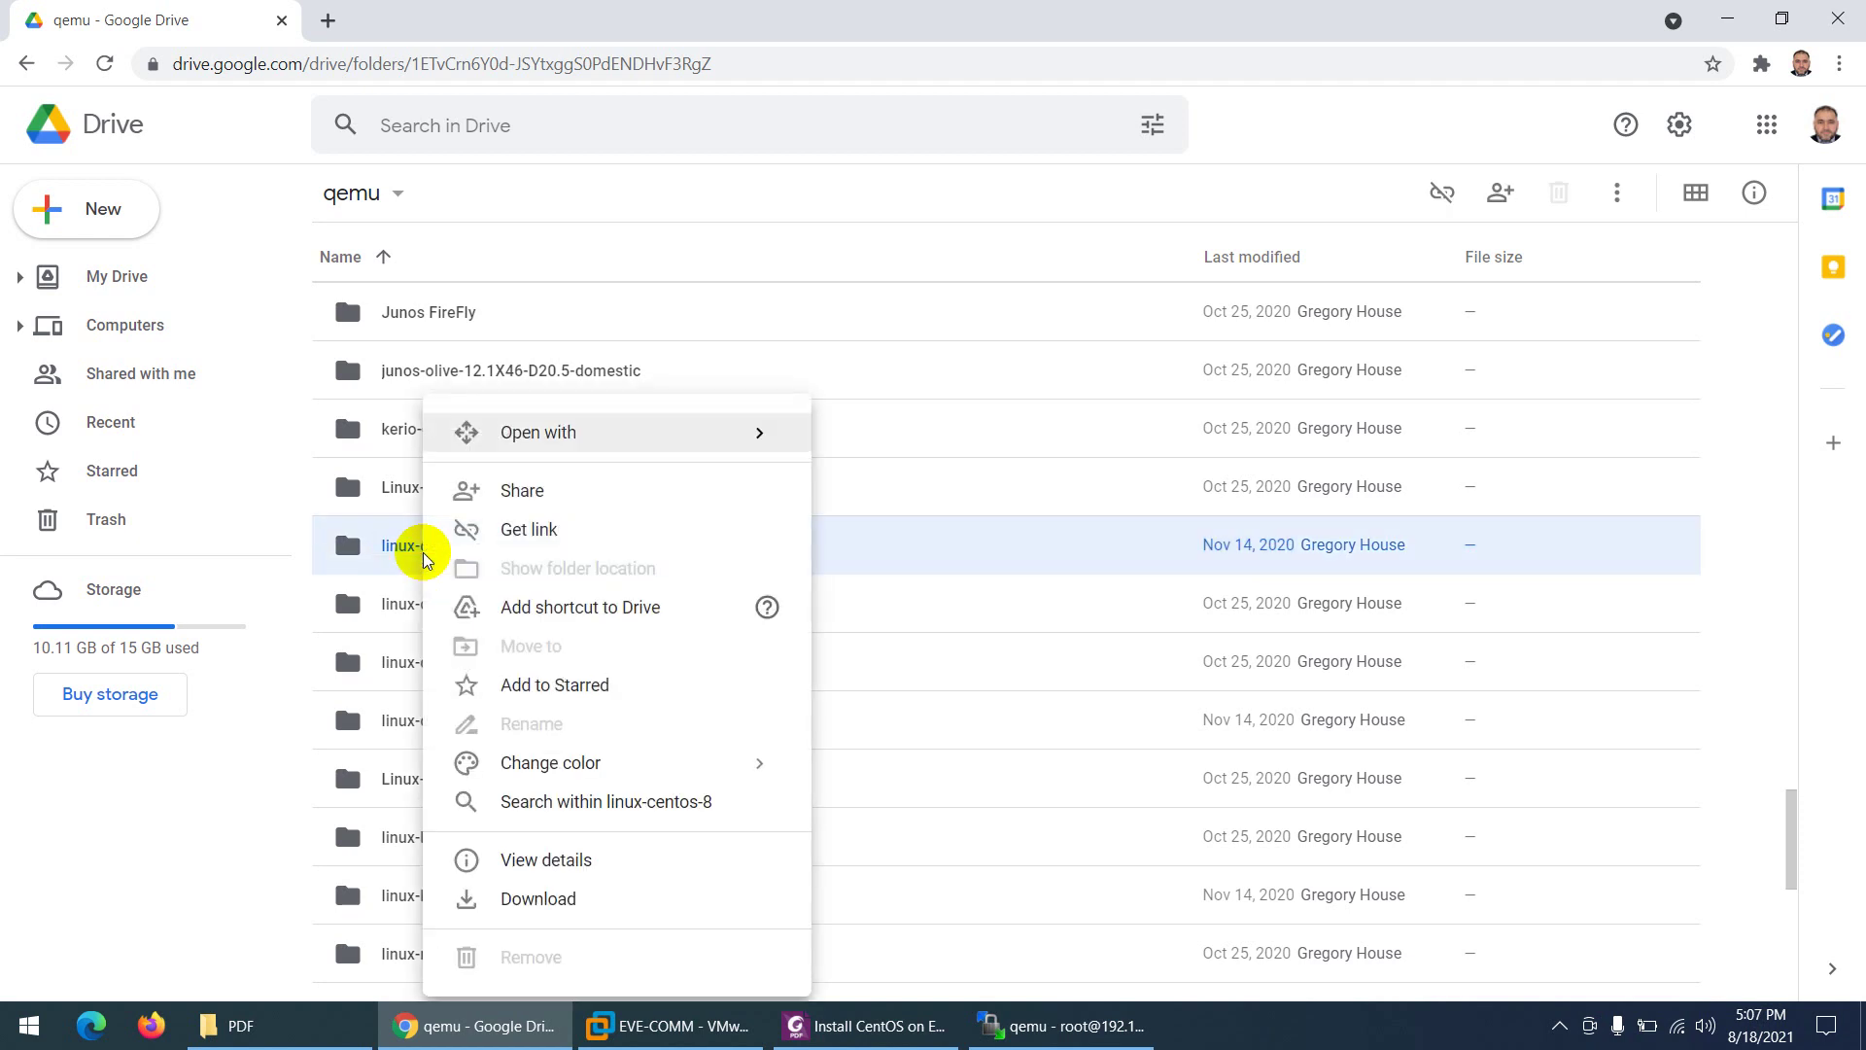
{"action": "left_click", "coordinate": [513, 898]}
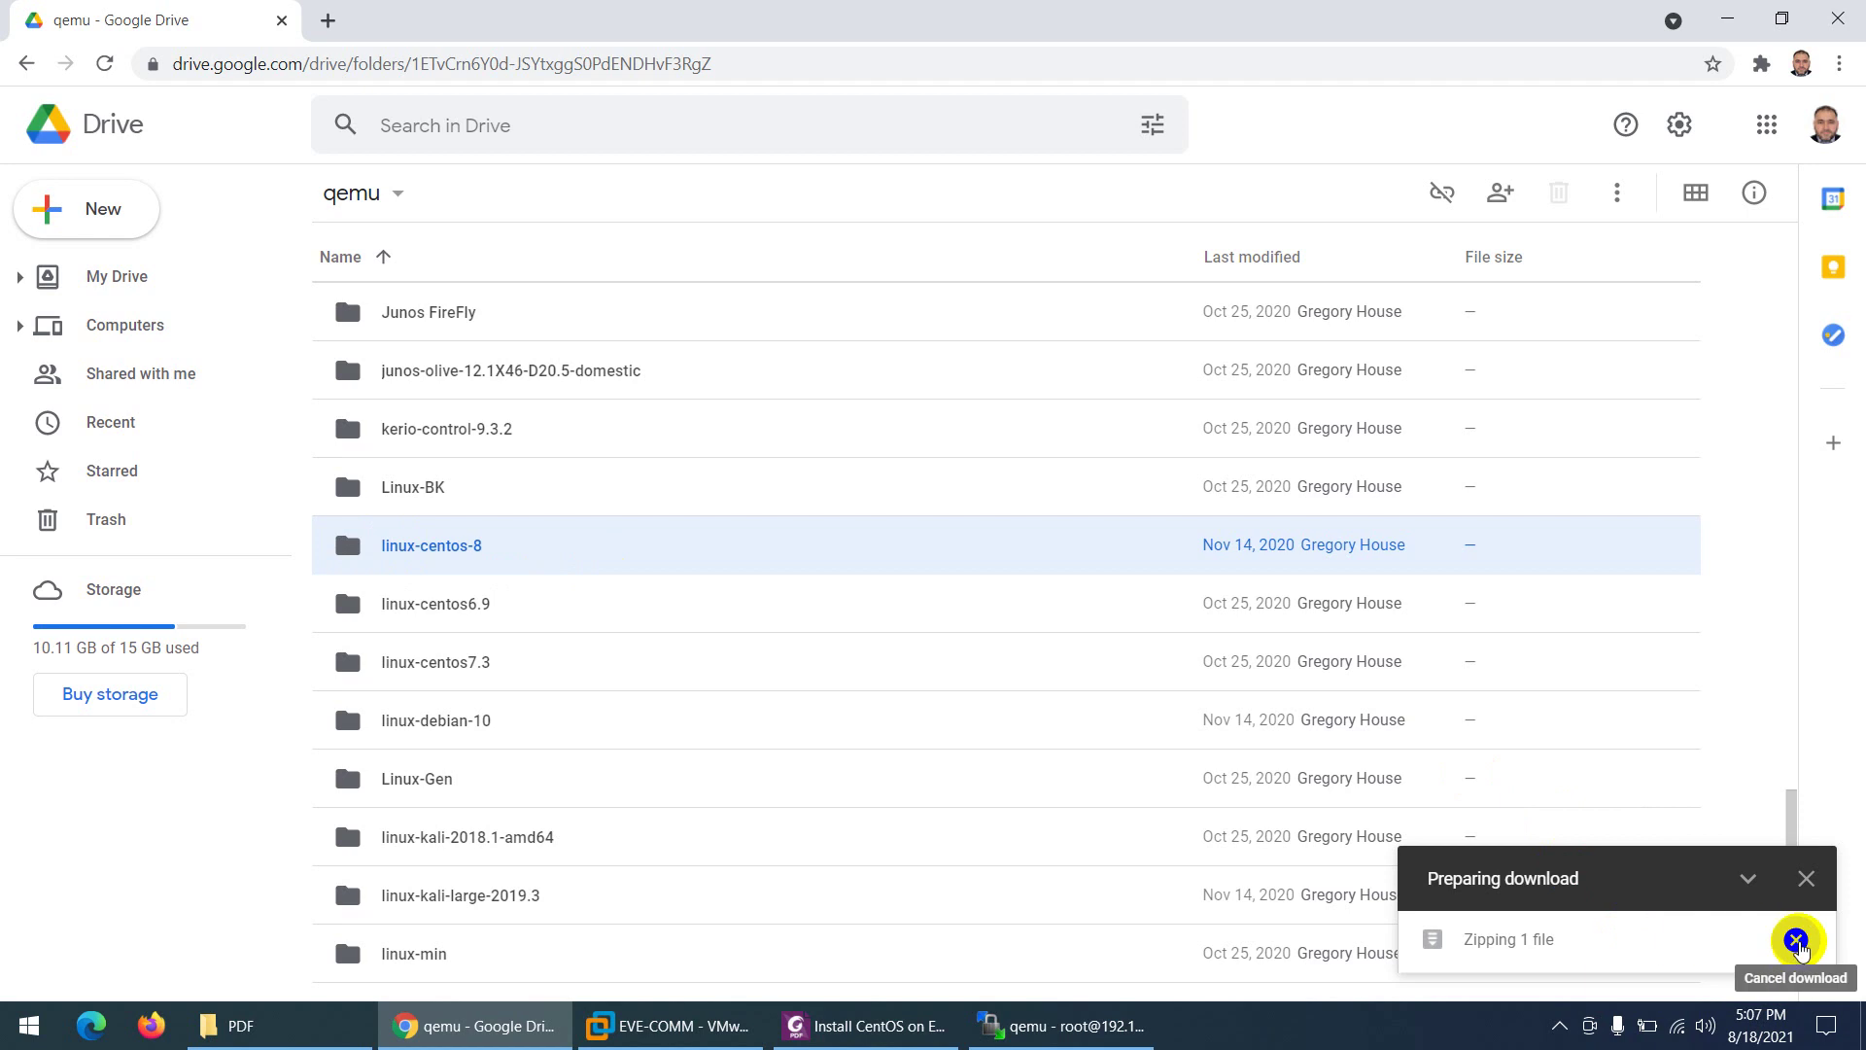
{"action": "left_click", "coordinate": [1796, 941]}
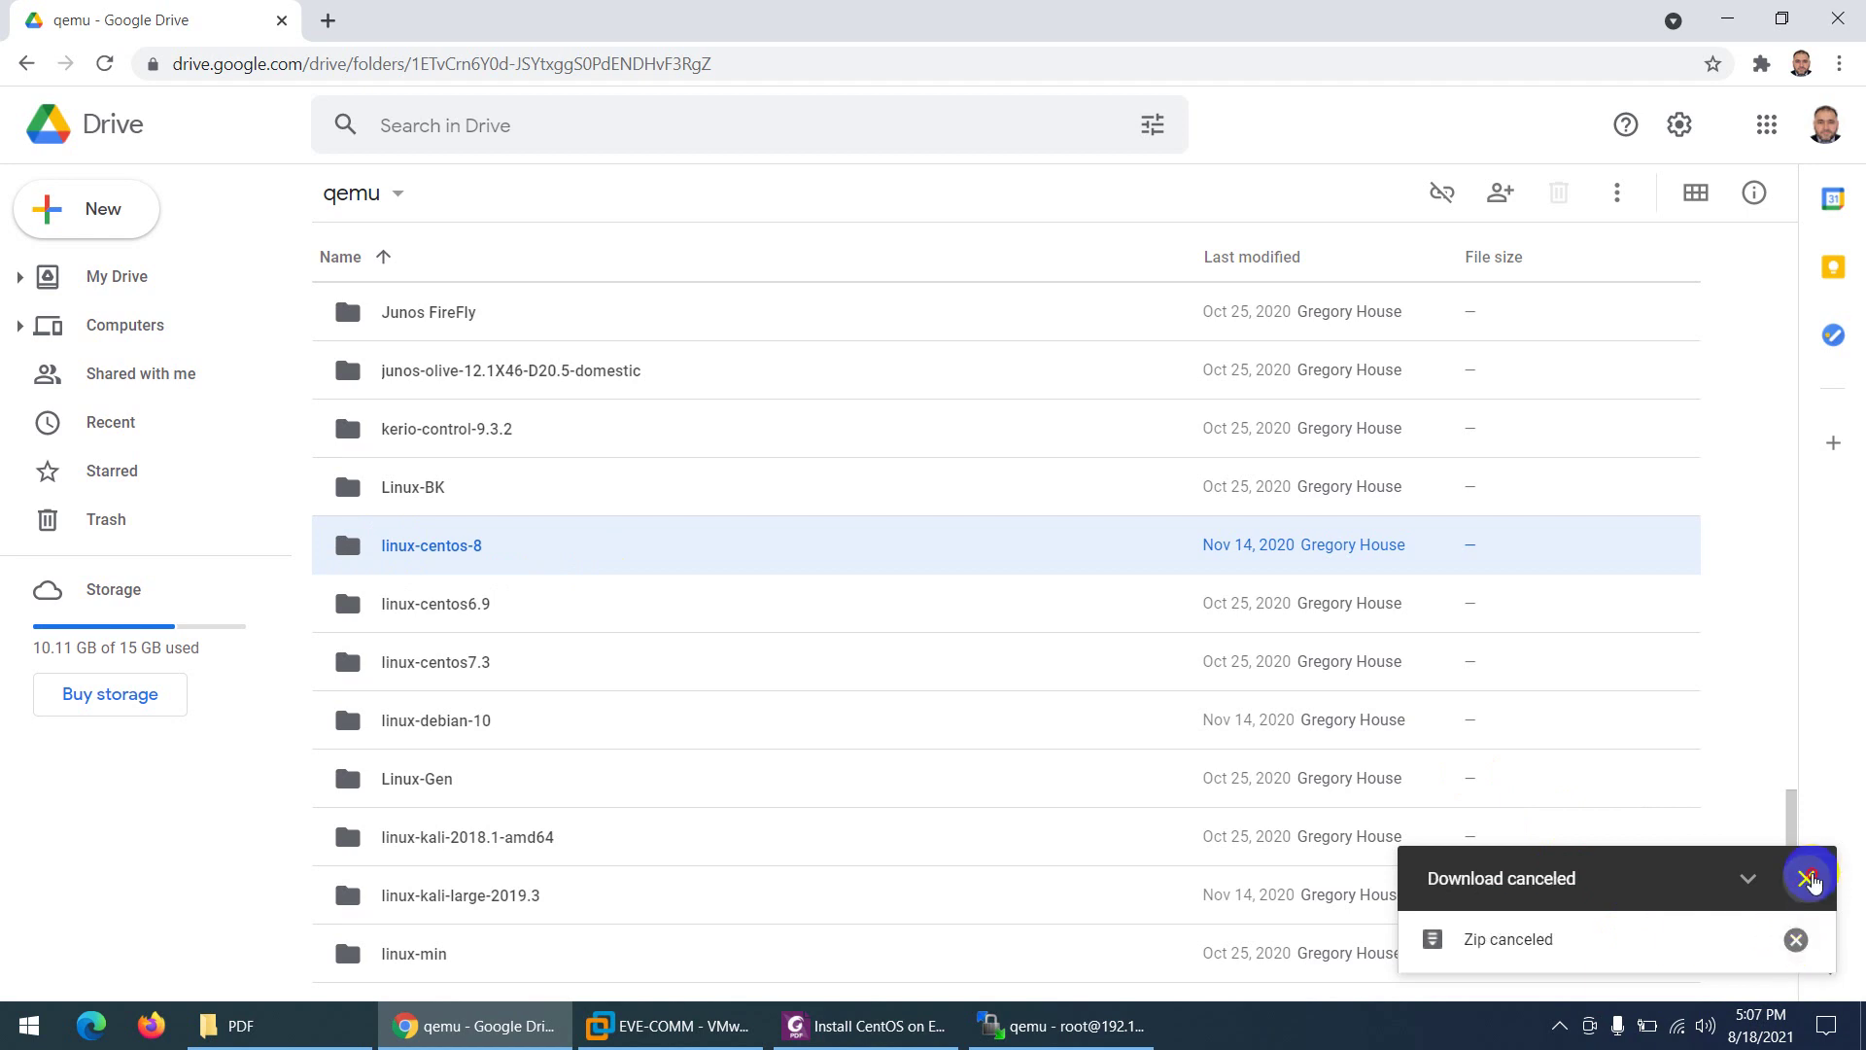
{"action": "left_click", "coordinate": [1810, 880]}
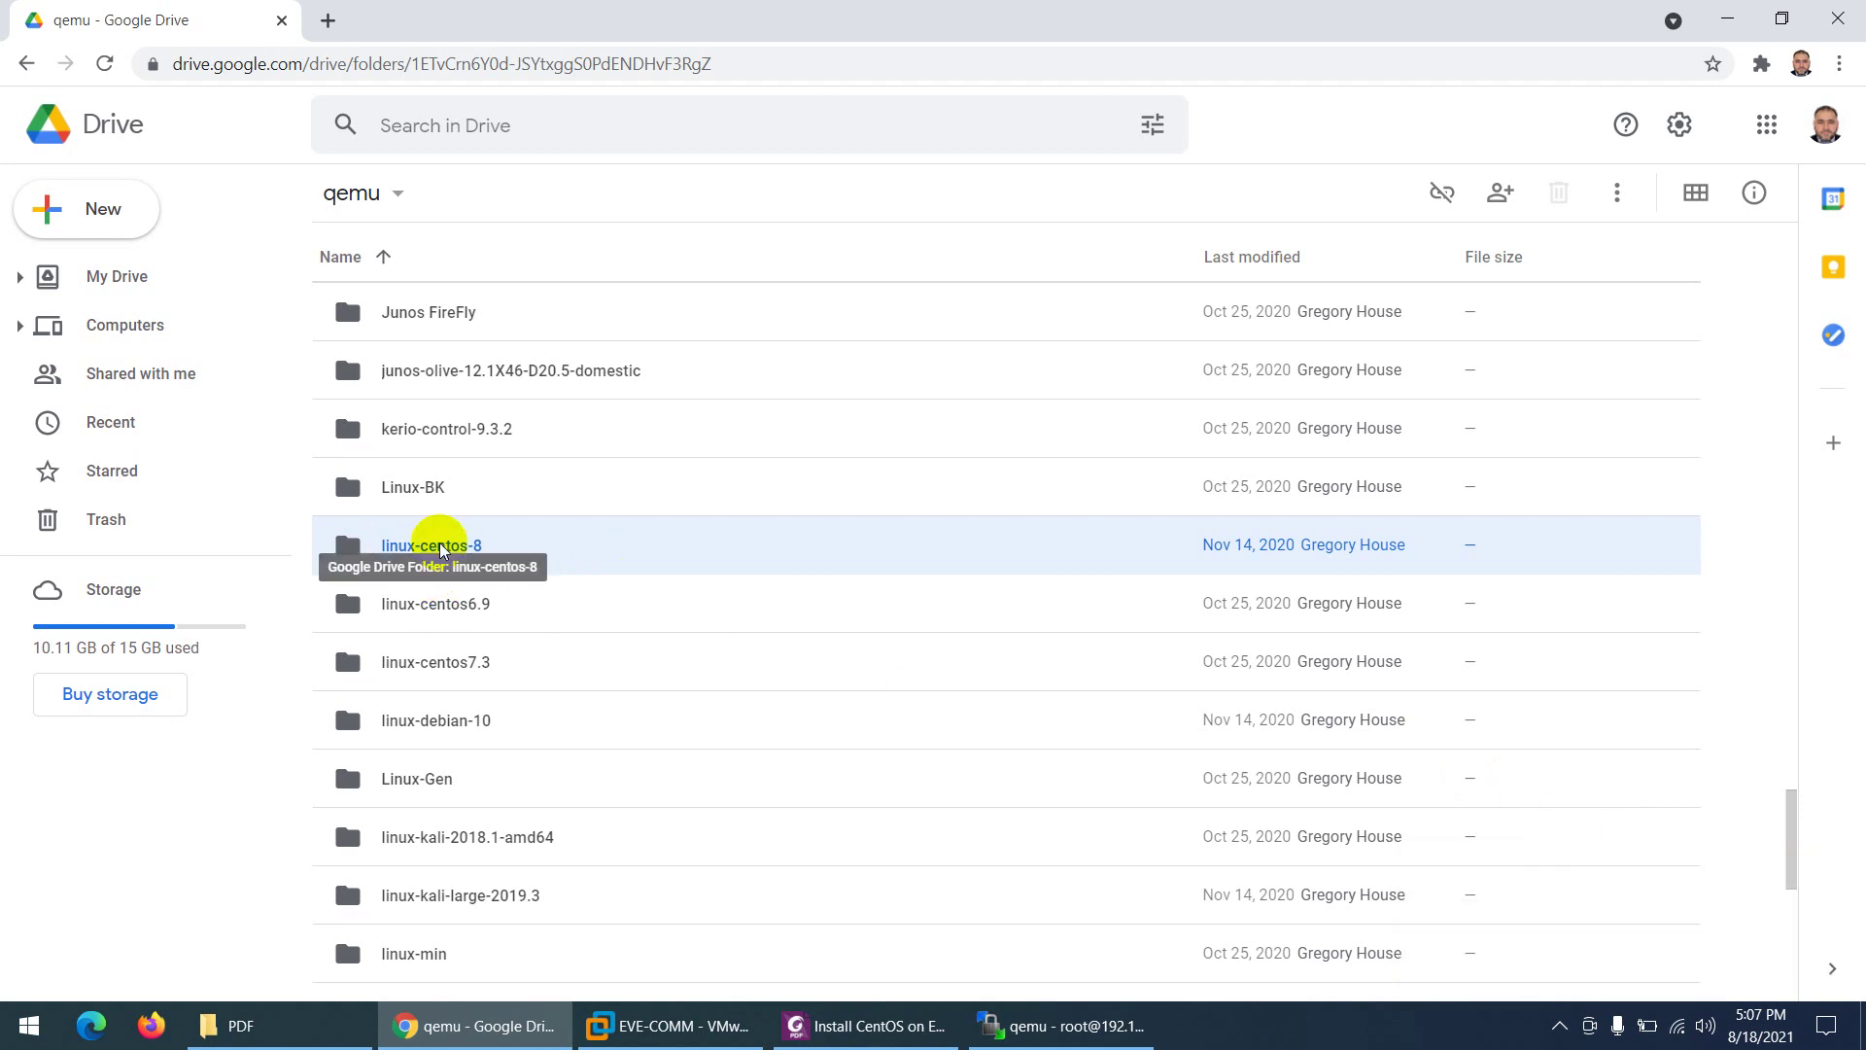
{"action": "left_click", "coordinate": [483, 1031]}
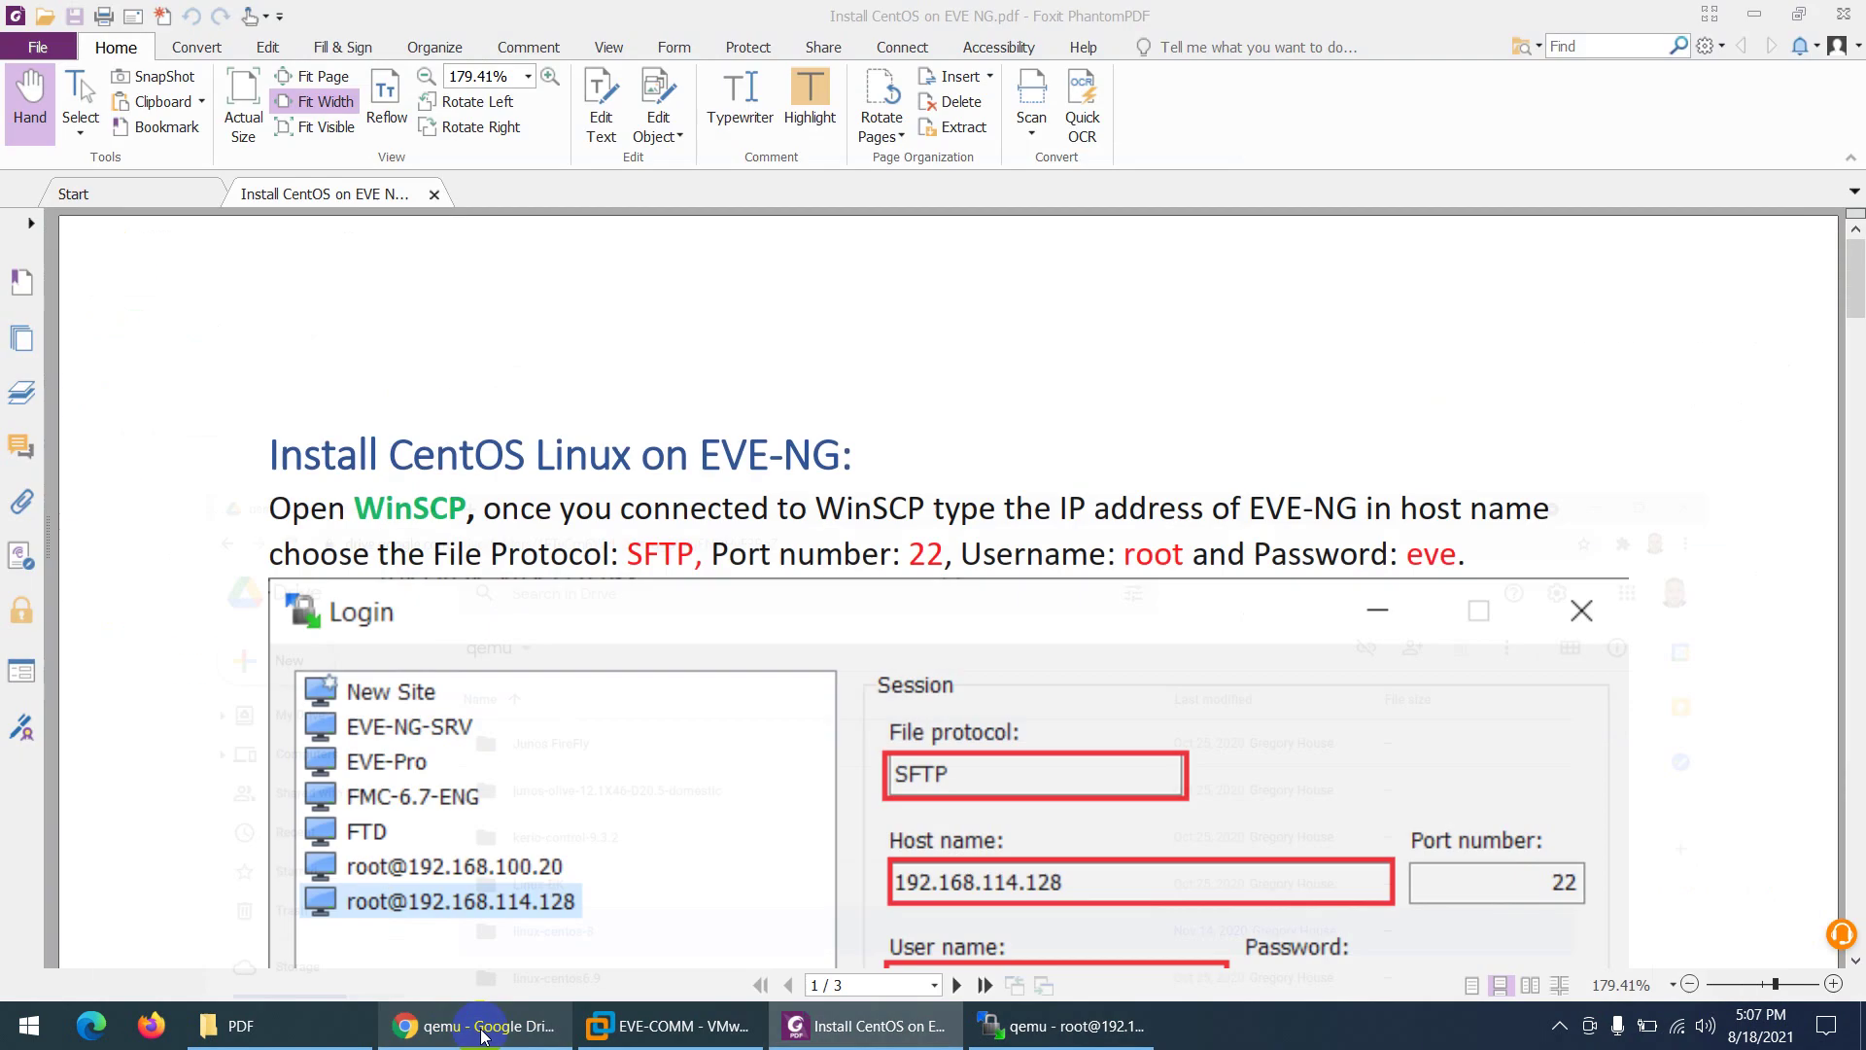
- Open Ali > Downloads > Compressed in Explorer and point WinSCP's local pane at Downloads\Compressed
{"action": "key", "text": "super+d"}
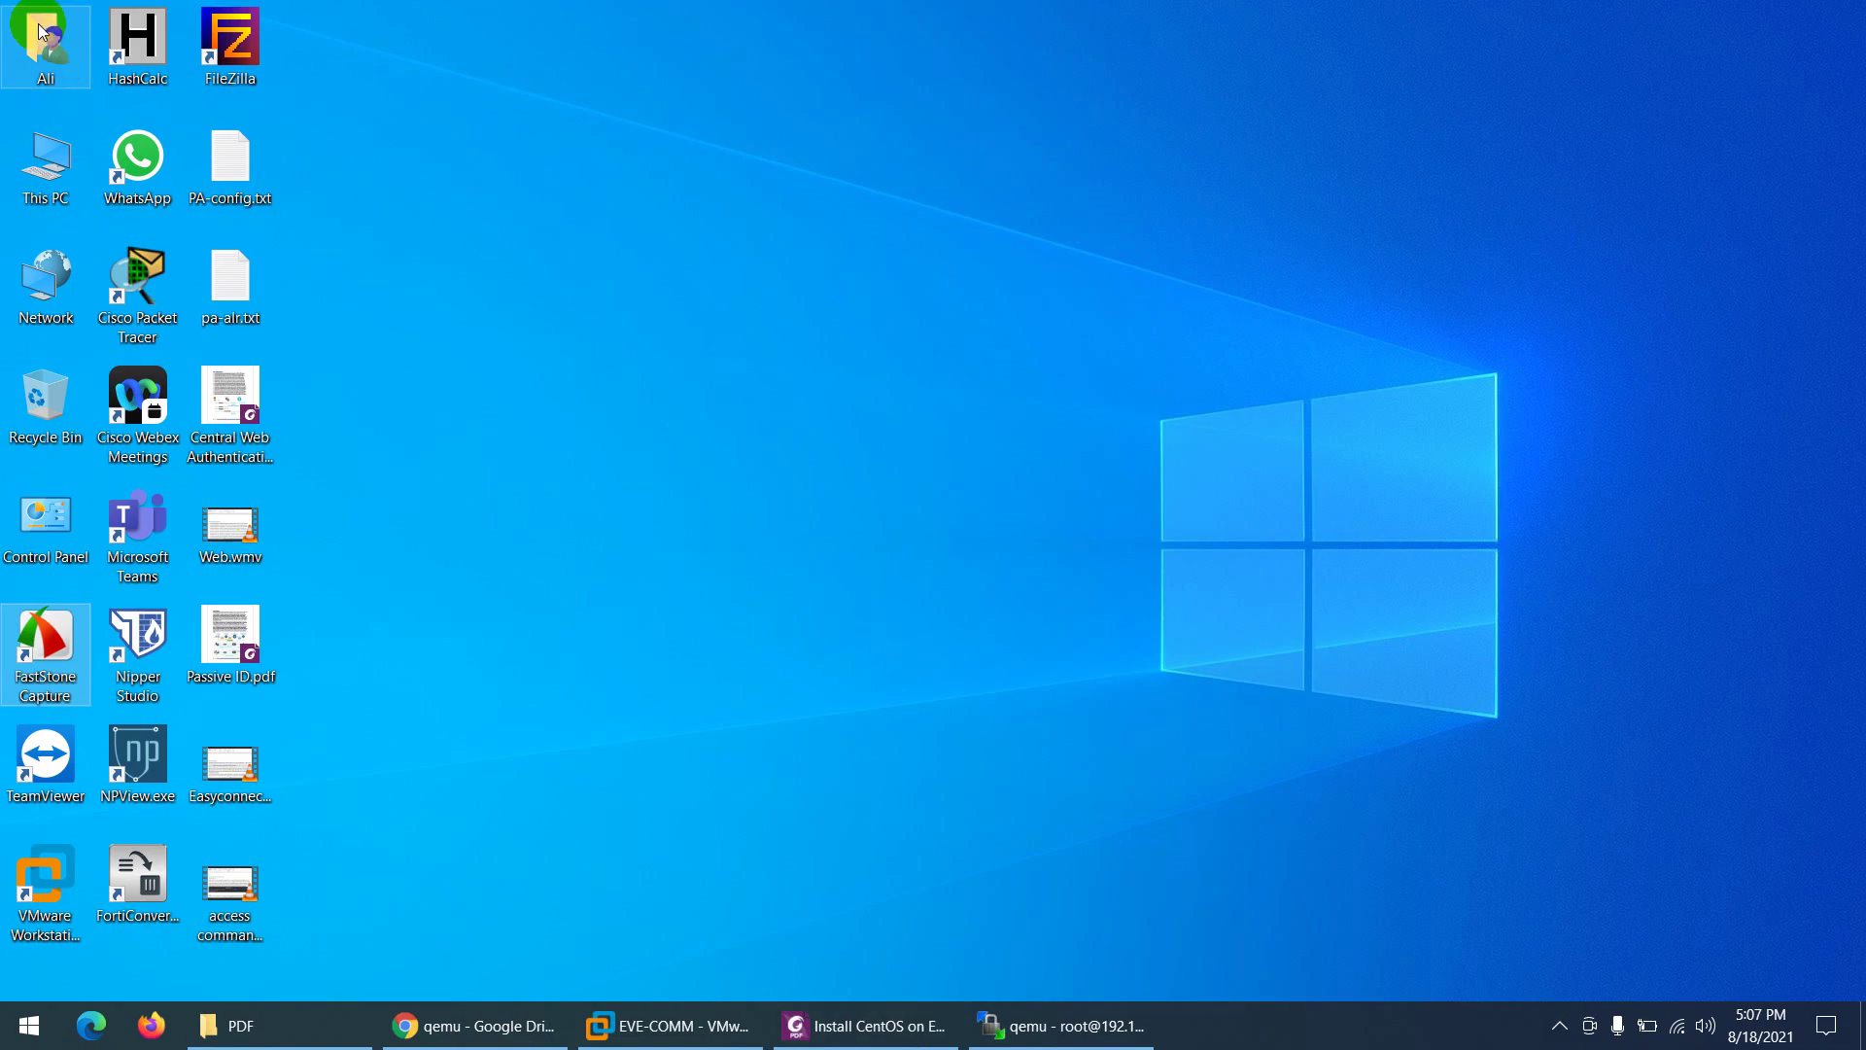
{"action": "double_click", "coordinate": [44, 37]}
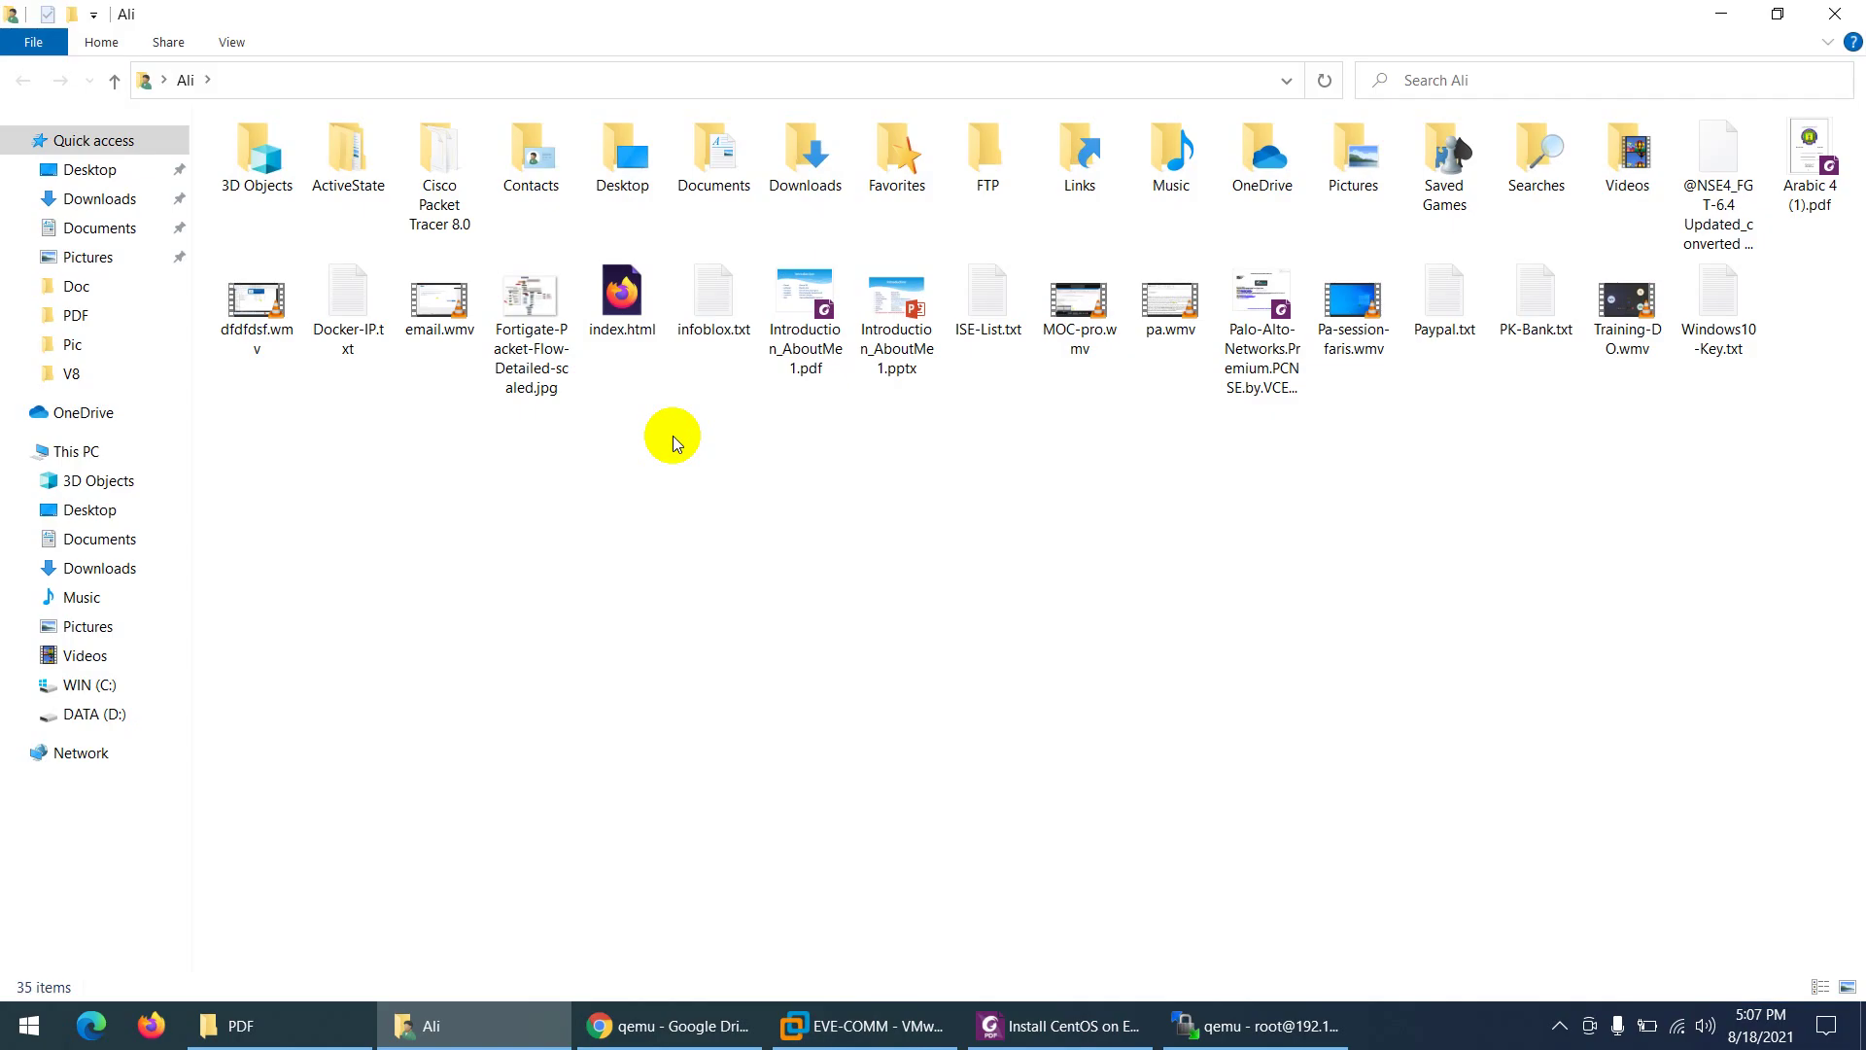
{"action": "double_click", "coordinate": [803, 148]}
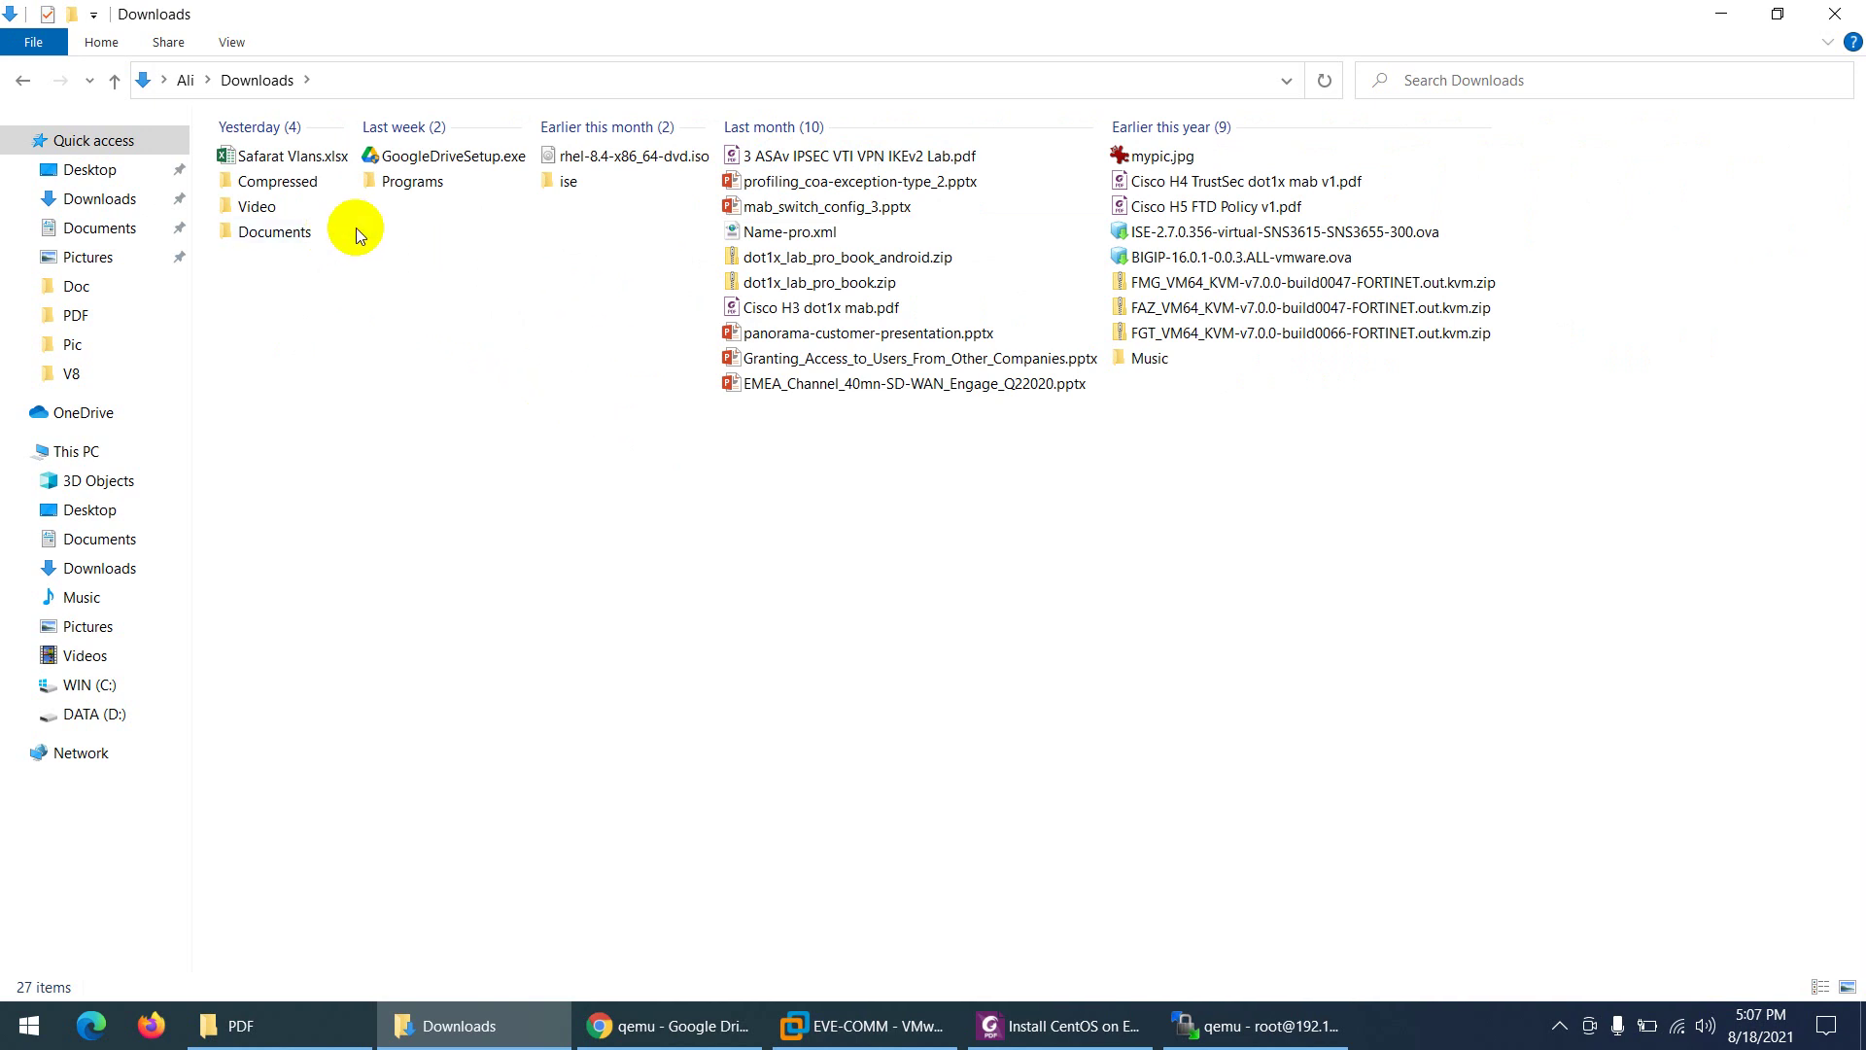
{"action": "left_click", "coordinate": [1194, 1031]}
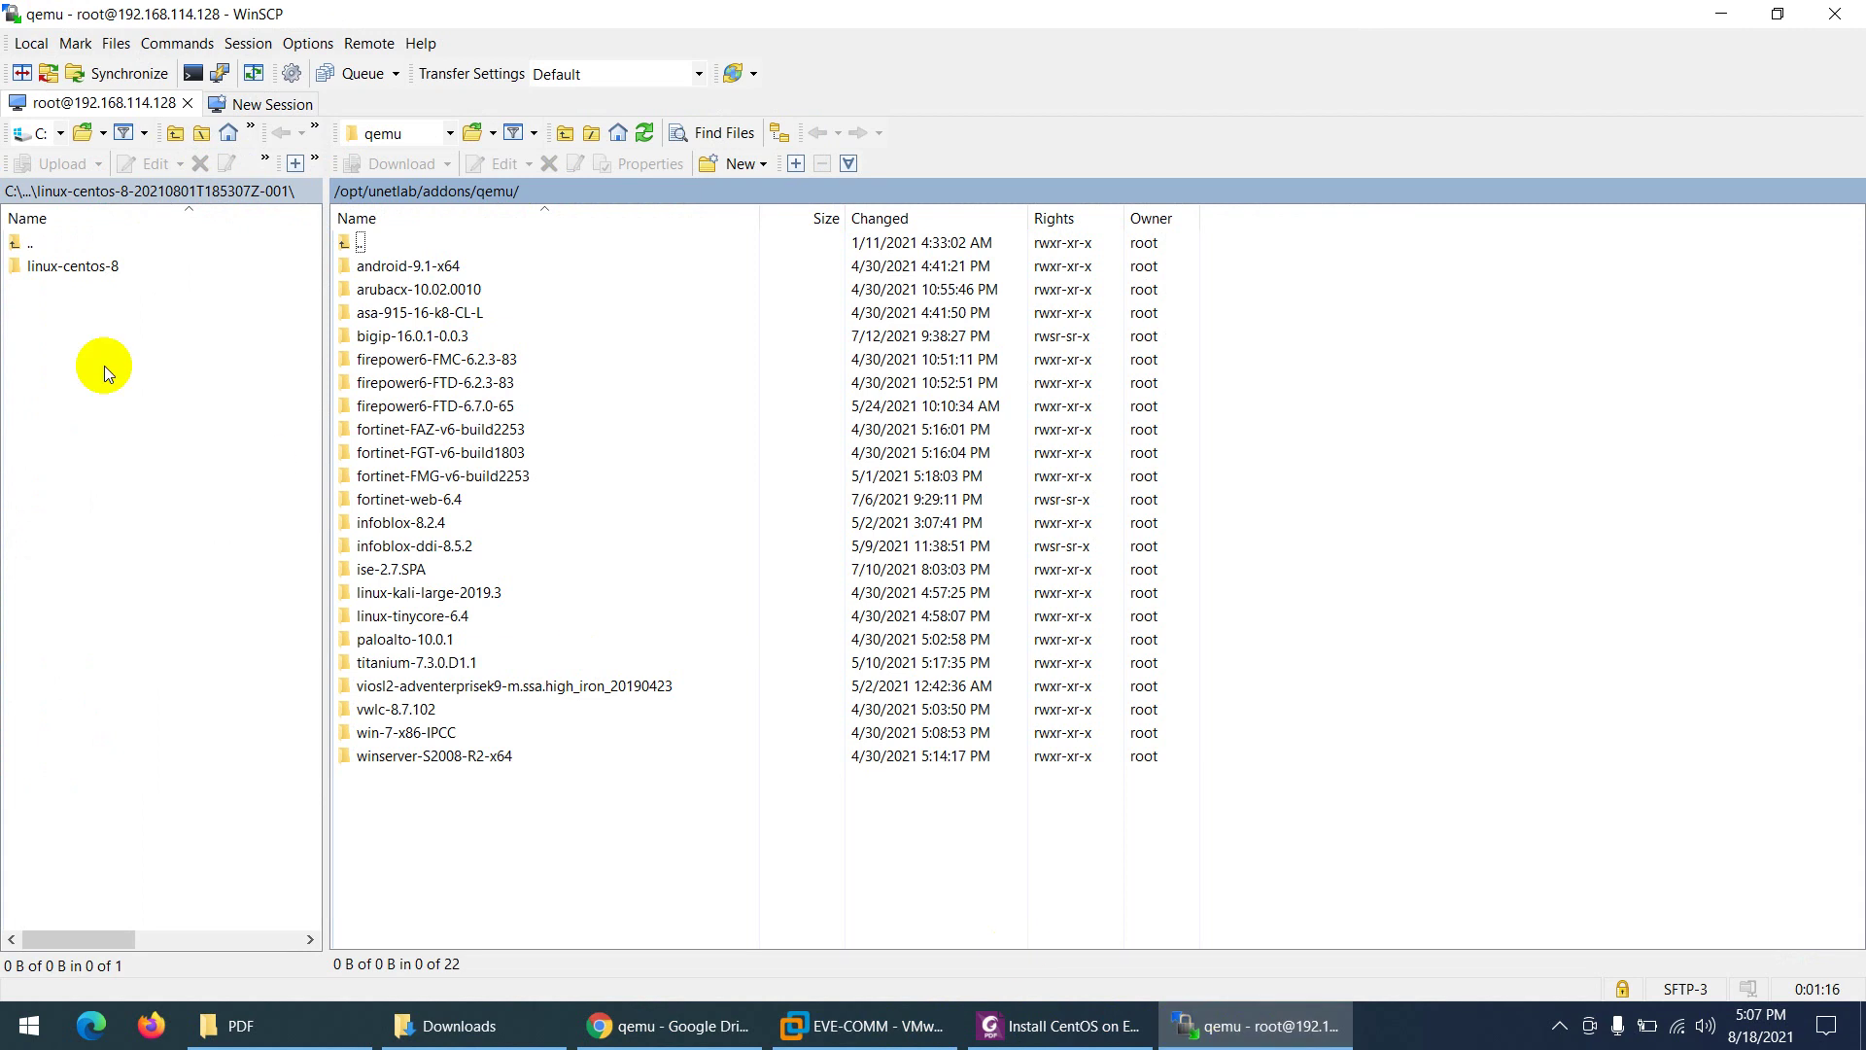
{"action": "double_click", "coordinate": [24, 243]}
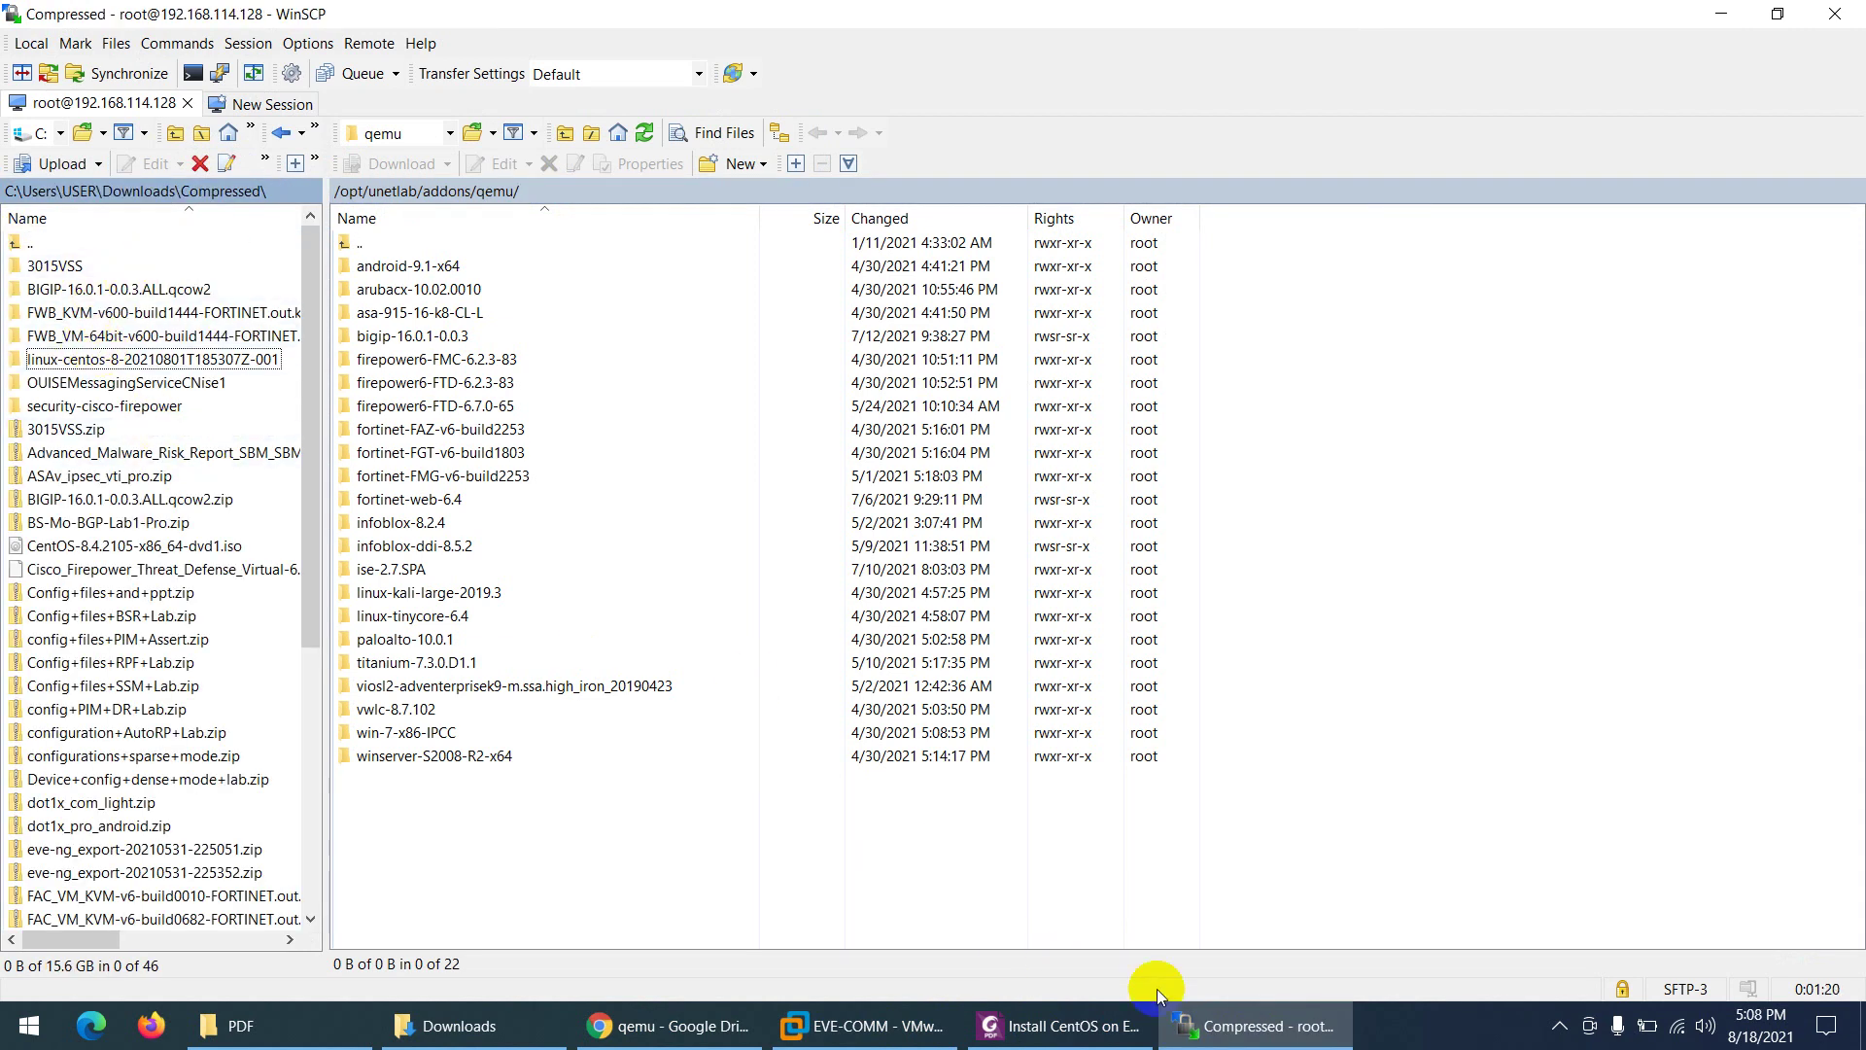
{"action": "left_click", "coordinate": [459, 1025]}
{"action": "double_click", "coordinate": [280, 182]}
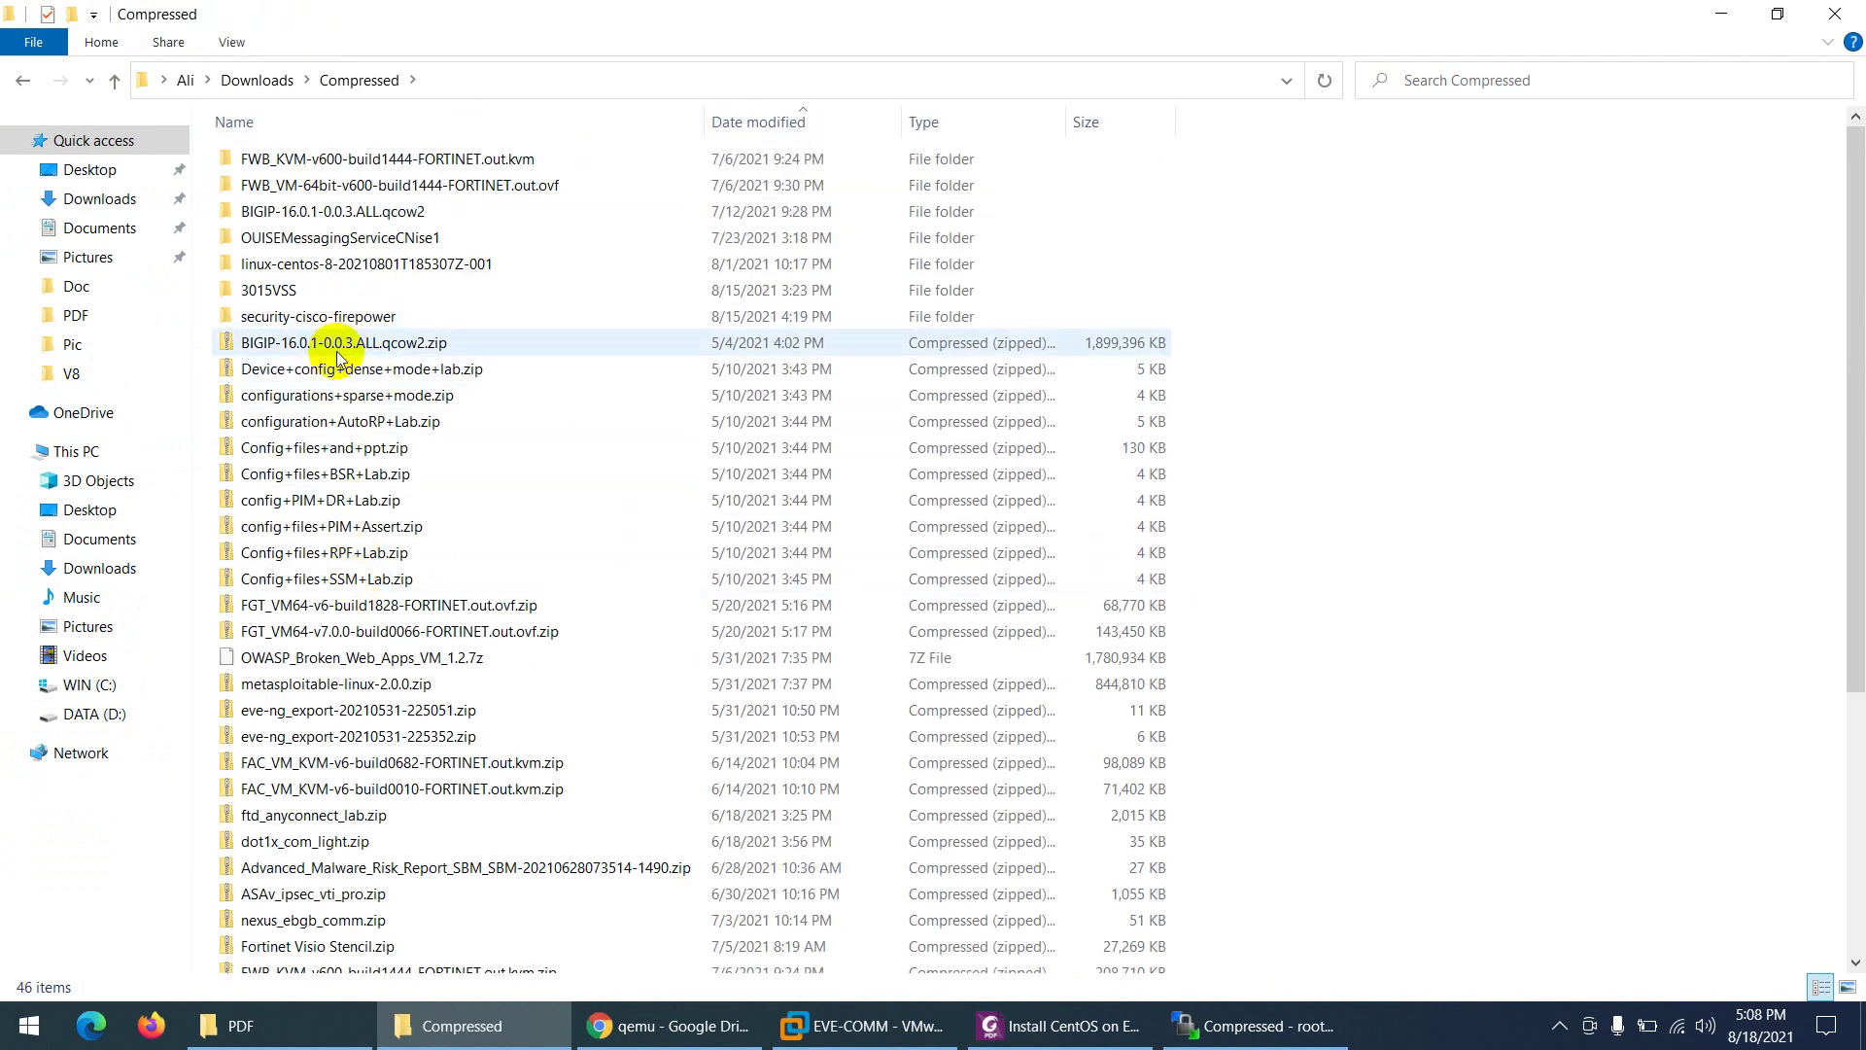
- Find the linux-centos-8 download in Compressed and open it in WinSCP's local pane
{"action": "left_click", "coordinate": [322, 393]}
{"action": "key", "text": "Down"}
{"action": "key", "text": "Down"}
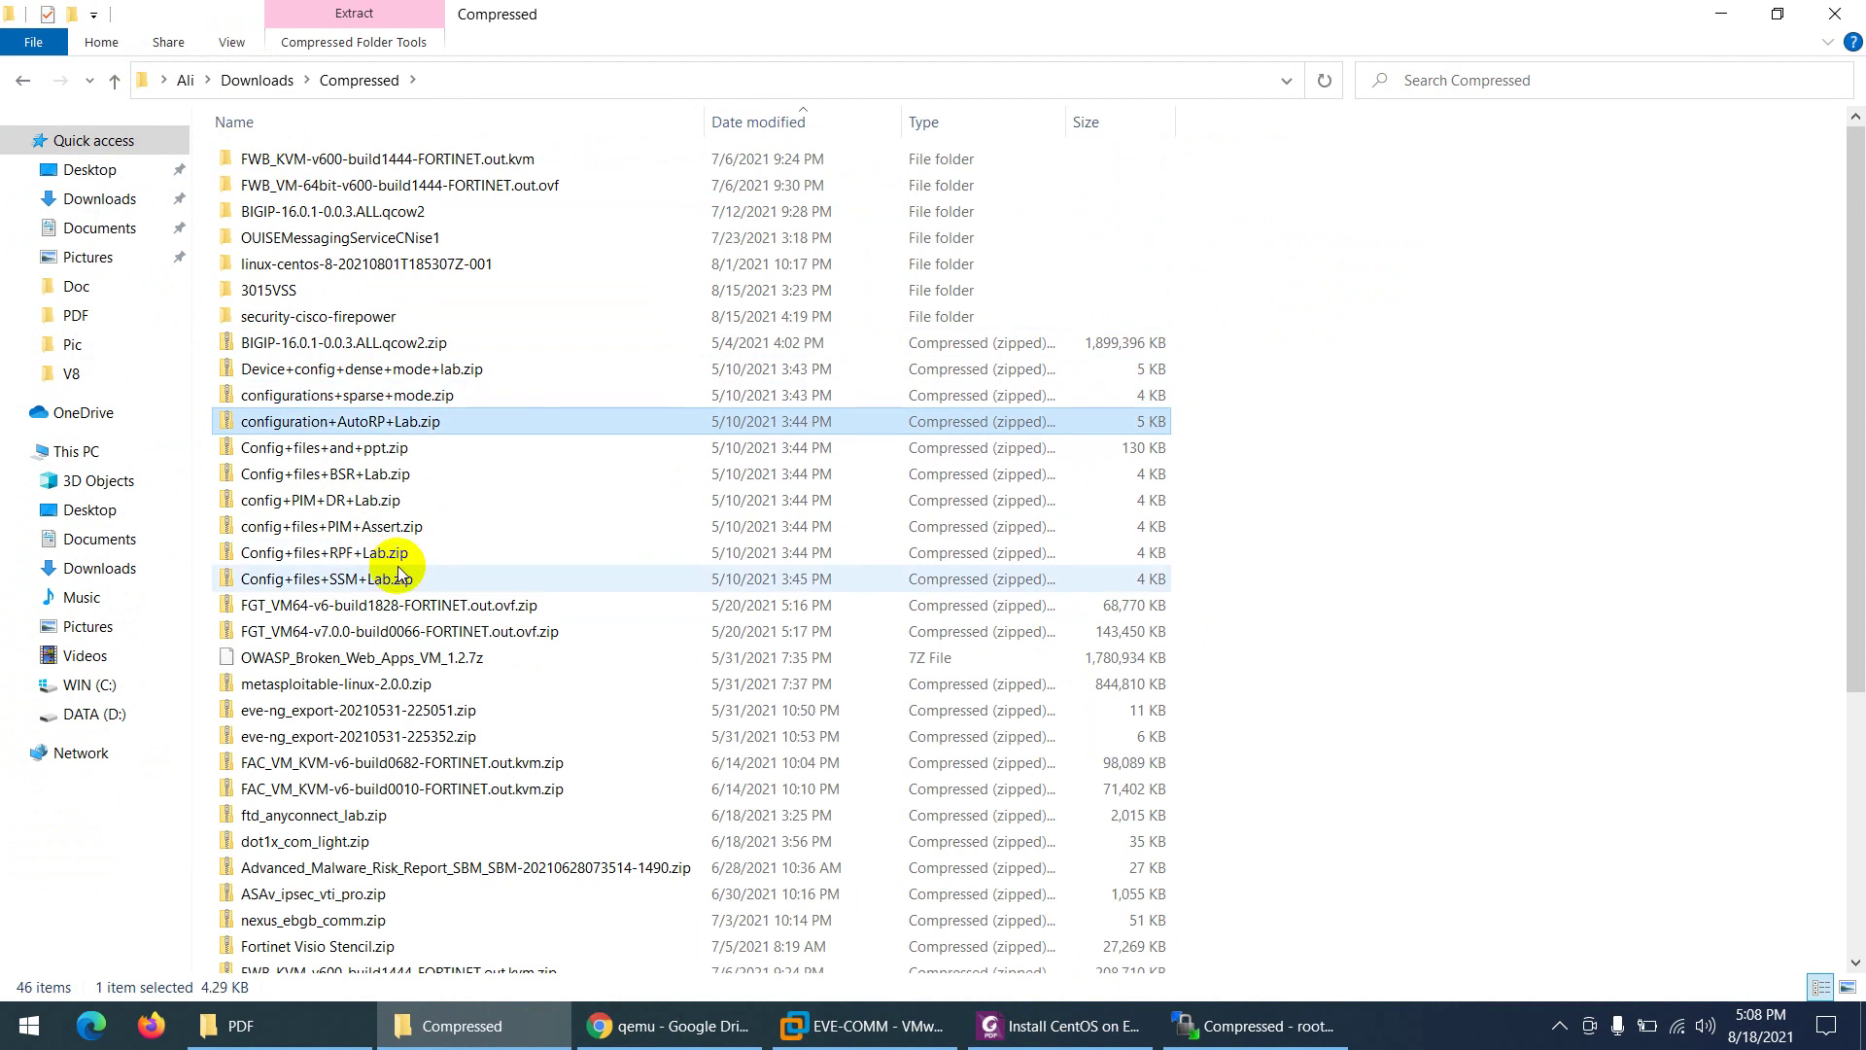
{"action": "key", "text": "Down"}
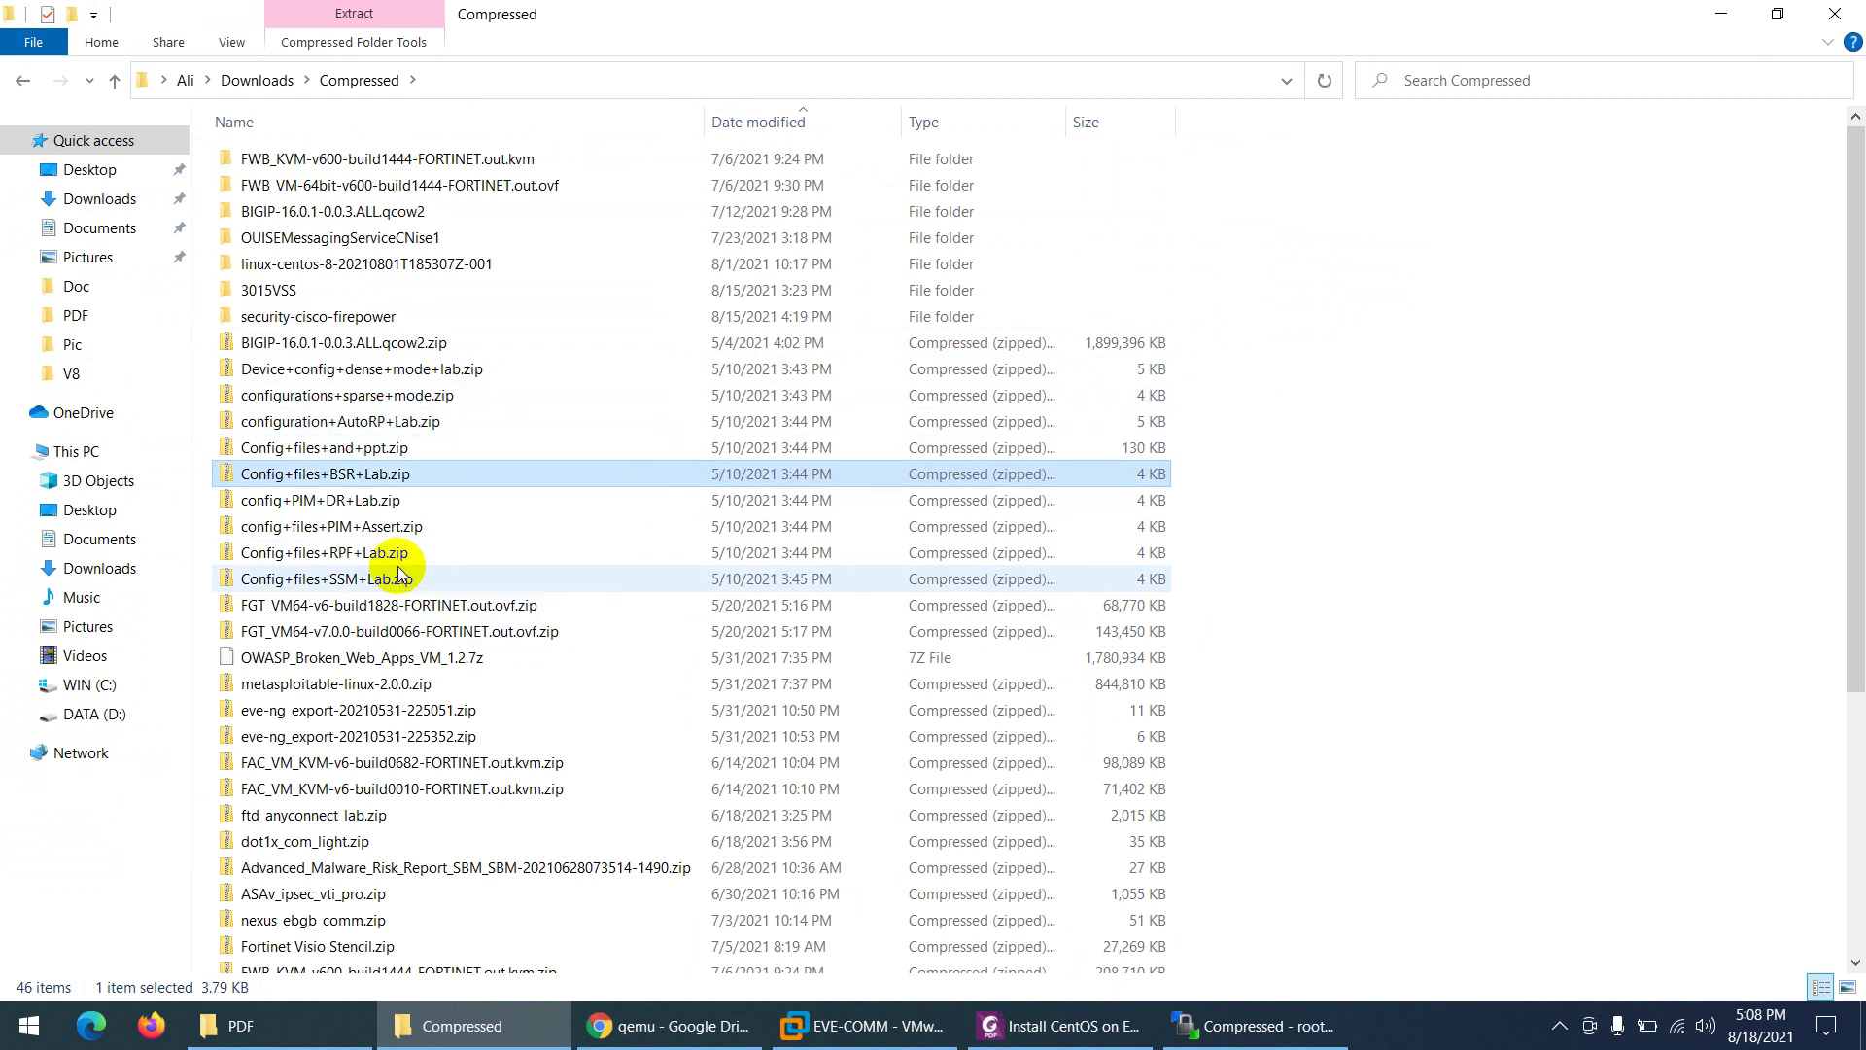
{"action": "key", "text": "l"}
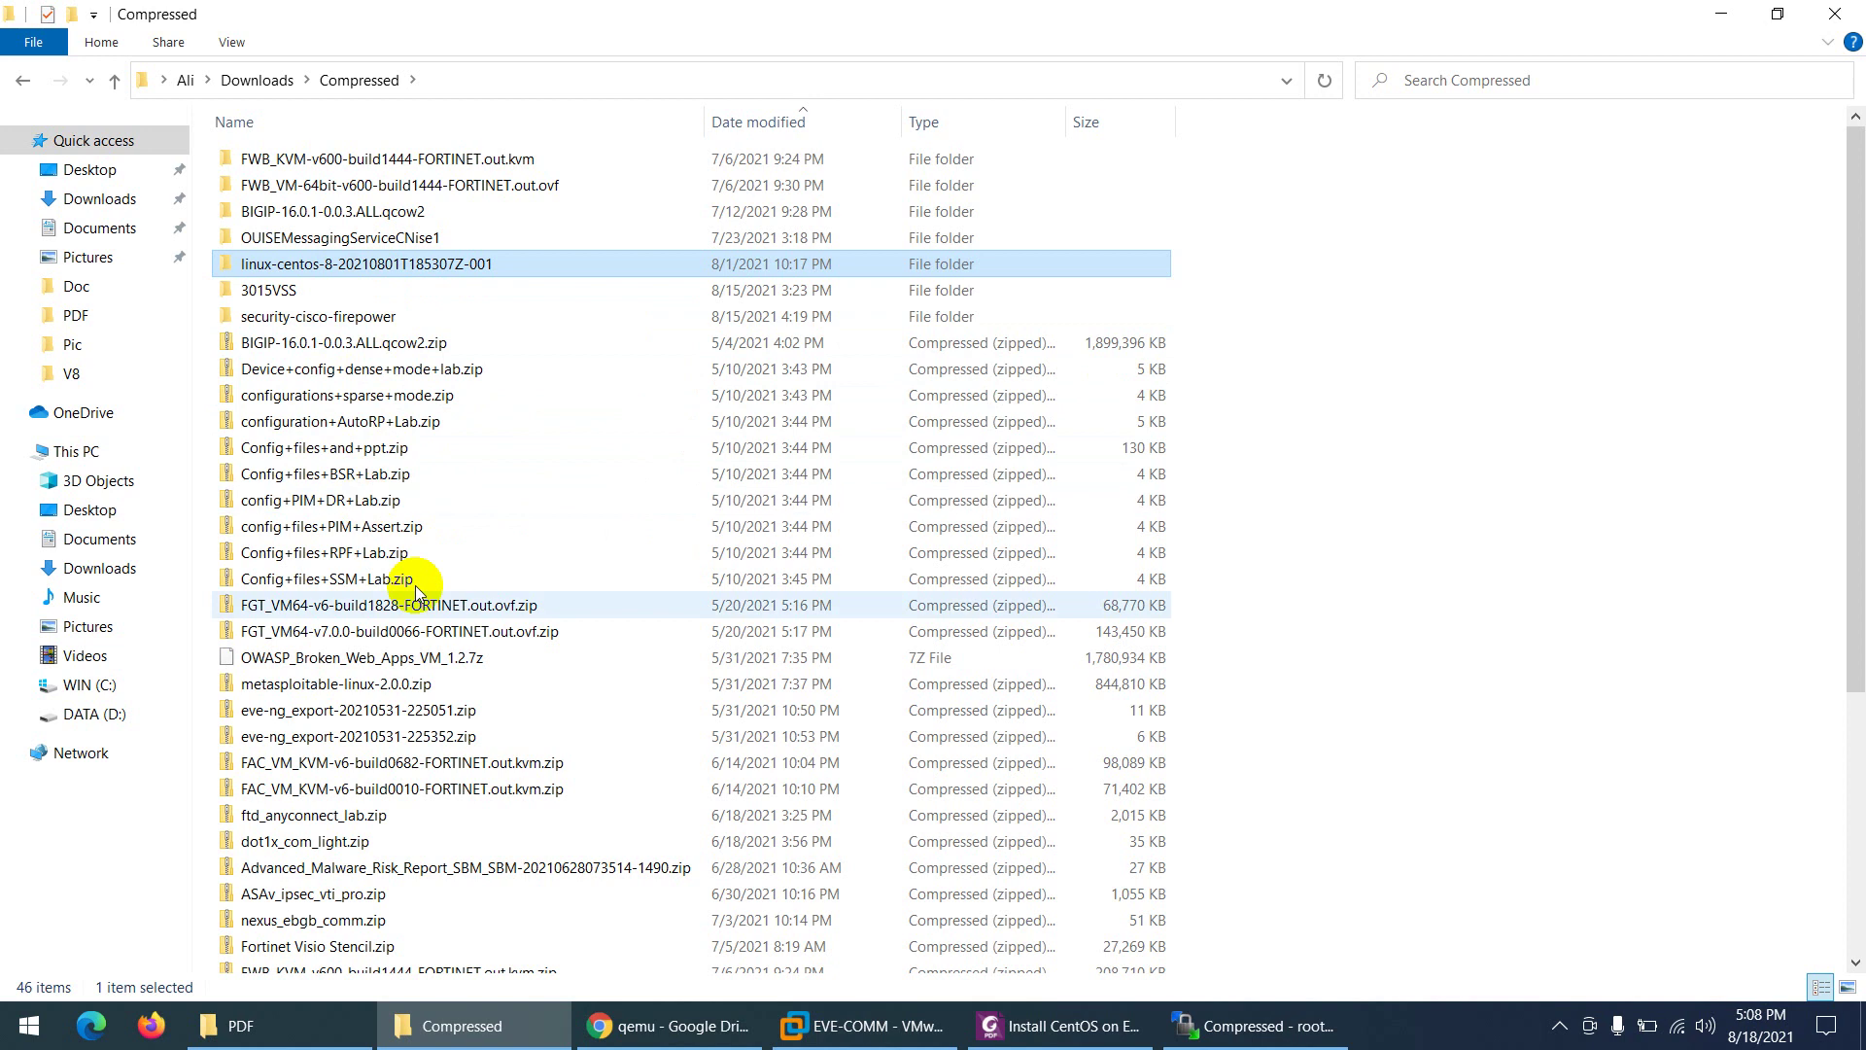
{"action": "left_click", "coordinate": [1226, 1030]}
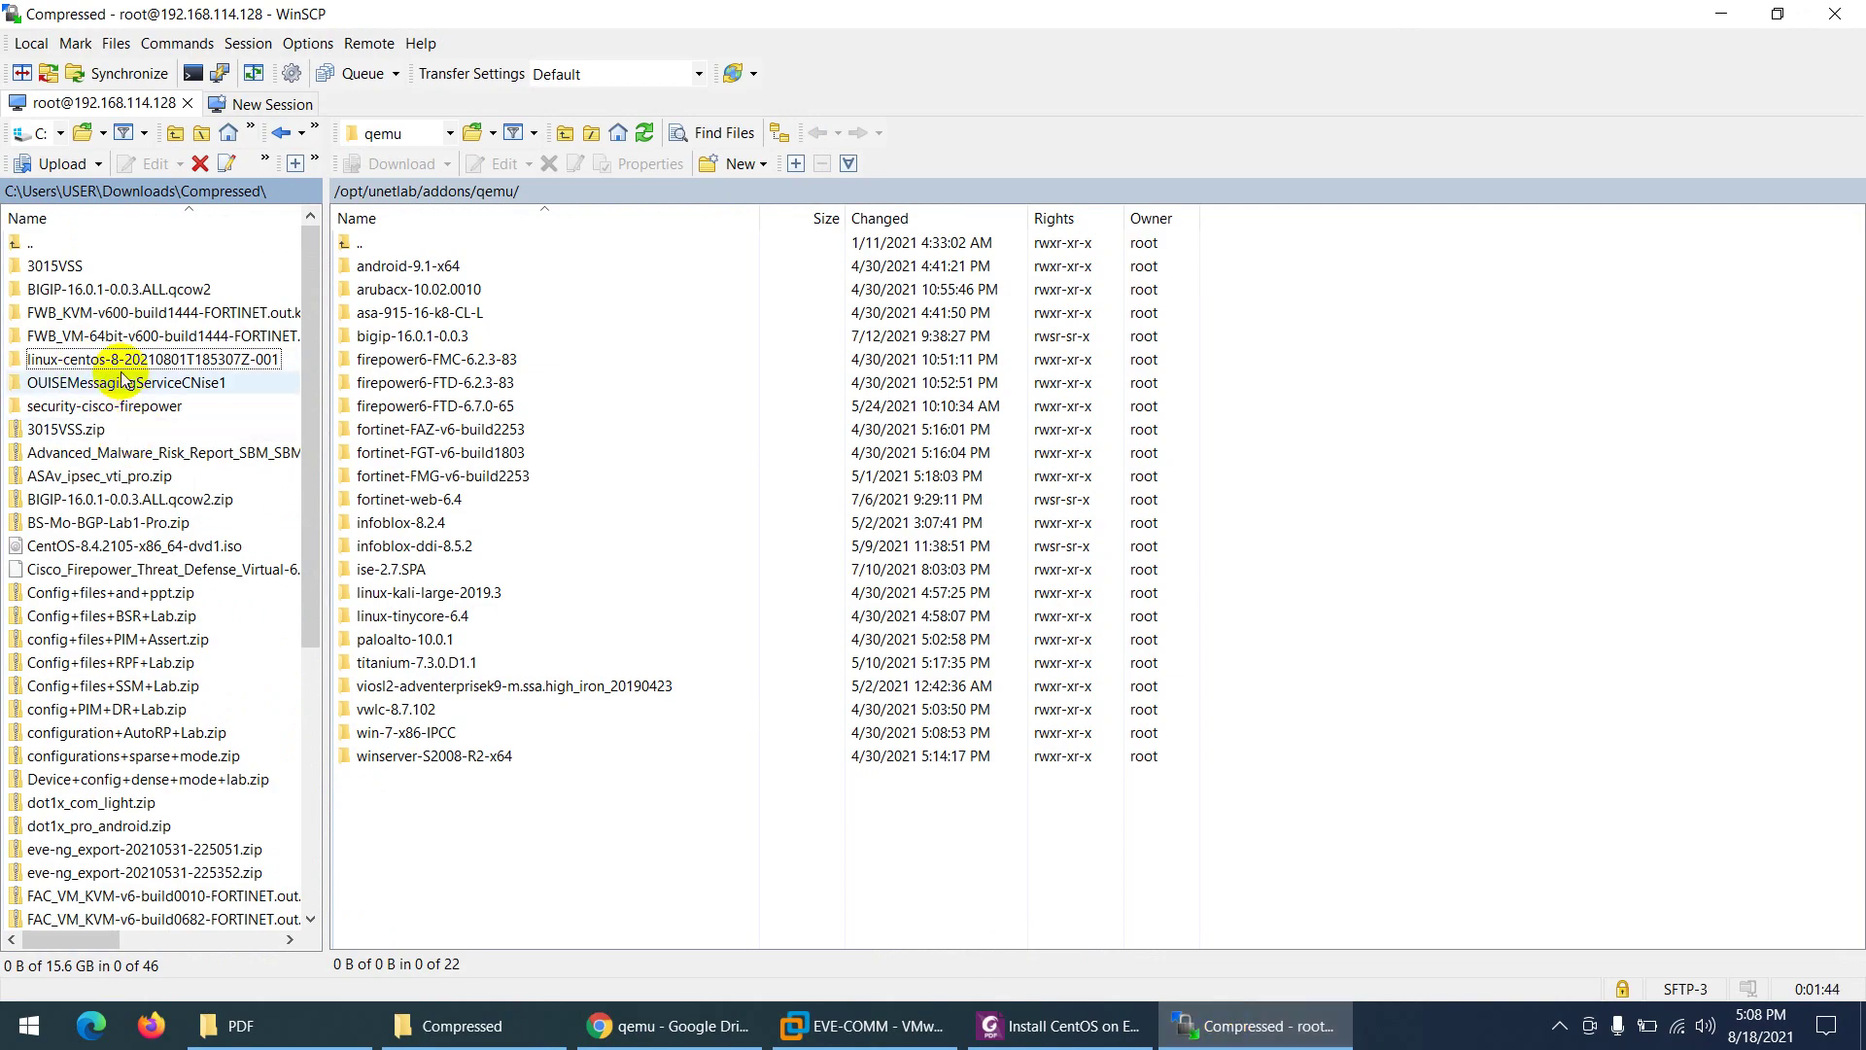
{"action": "double_click", "coordinate": [127, 359]}
- Open linux-centos-8-20210801T185307Z-001\linux-centos-8 in Explorer, return to the parent, and switch to WinSCP
{"action": "left_click", "coordinate": [1253, 1027]}
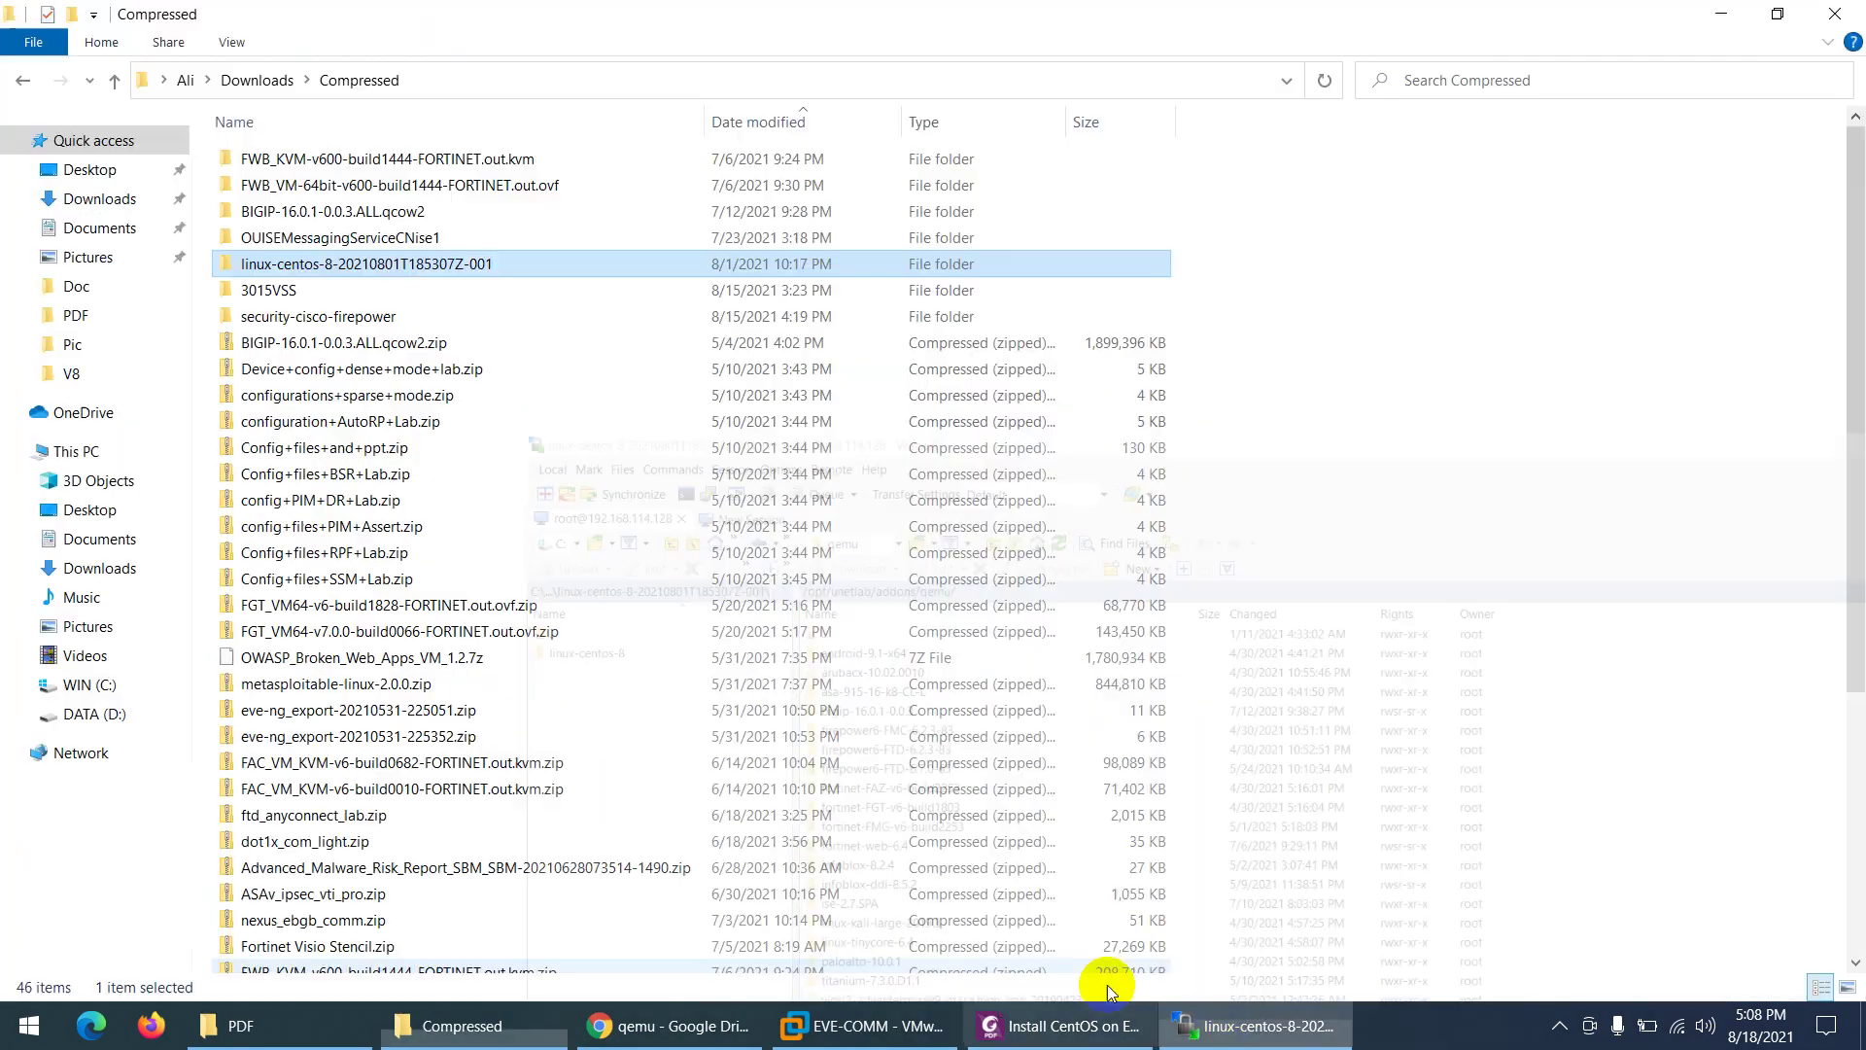
{"action": "double_click", "coordinate": [259, 264]}
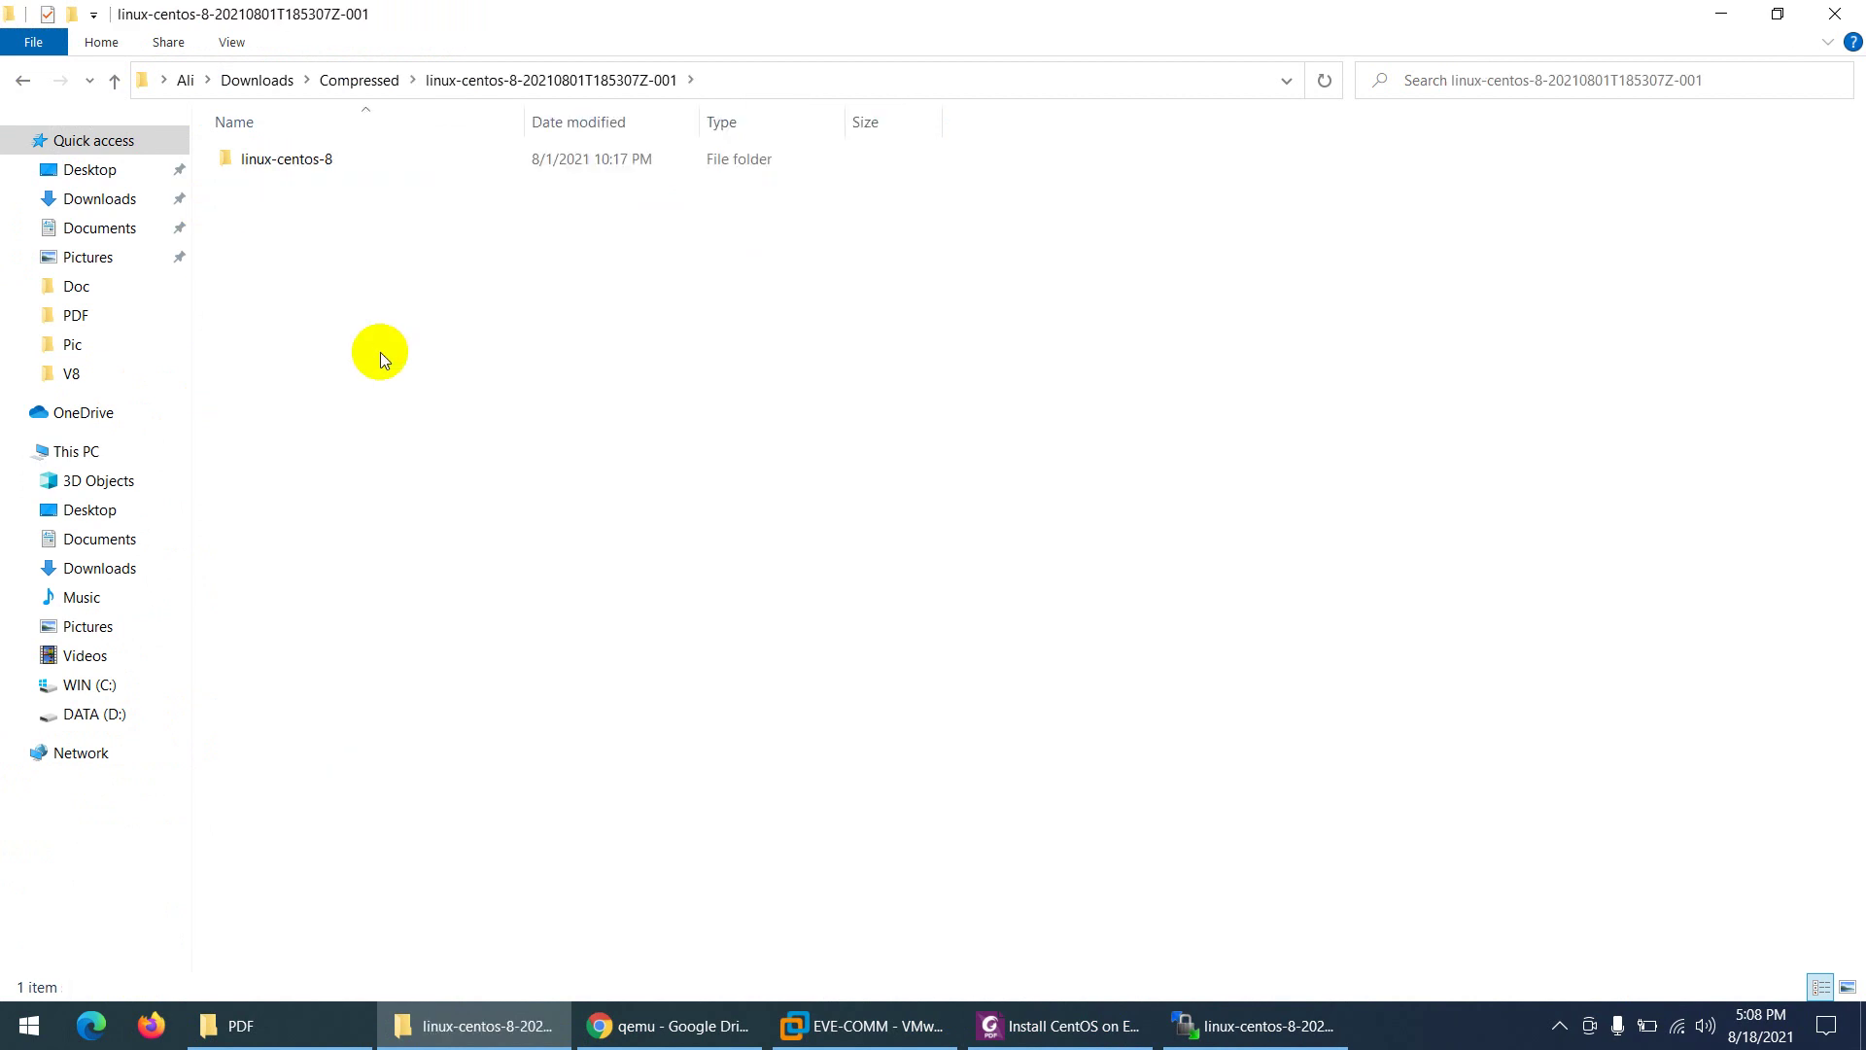
{"action": "double_click", "coordinate": [276, 163]}
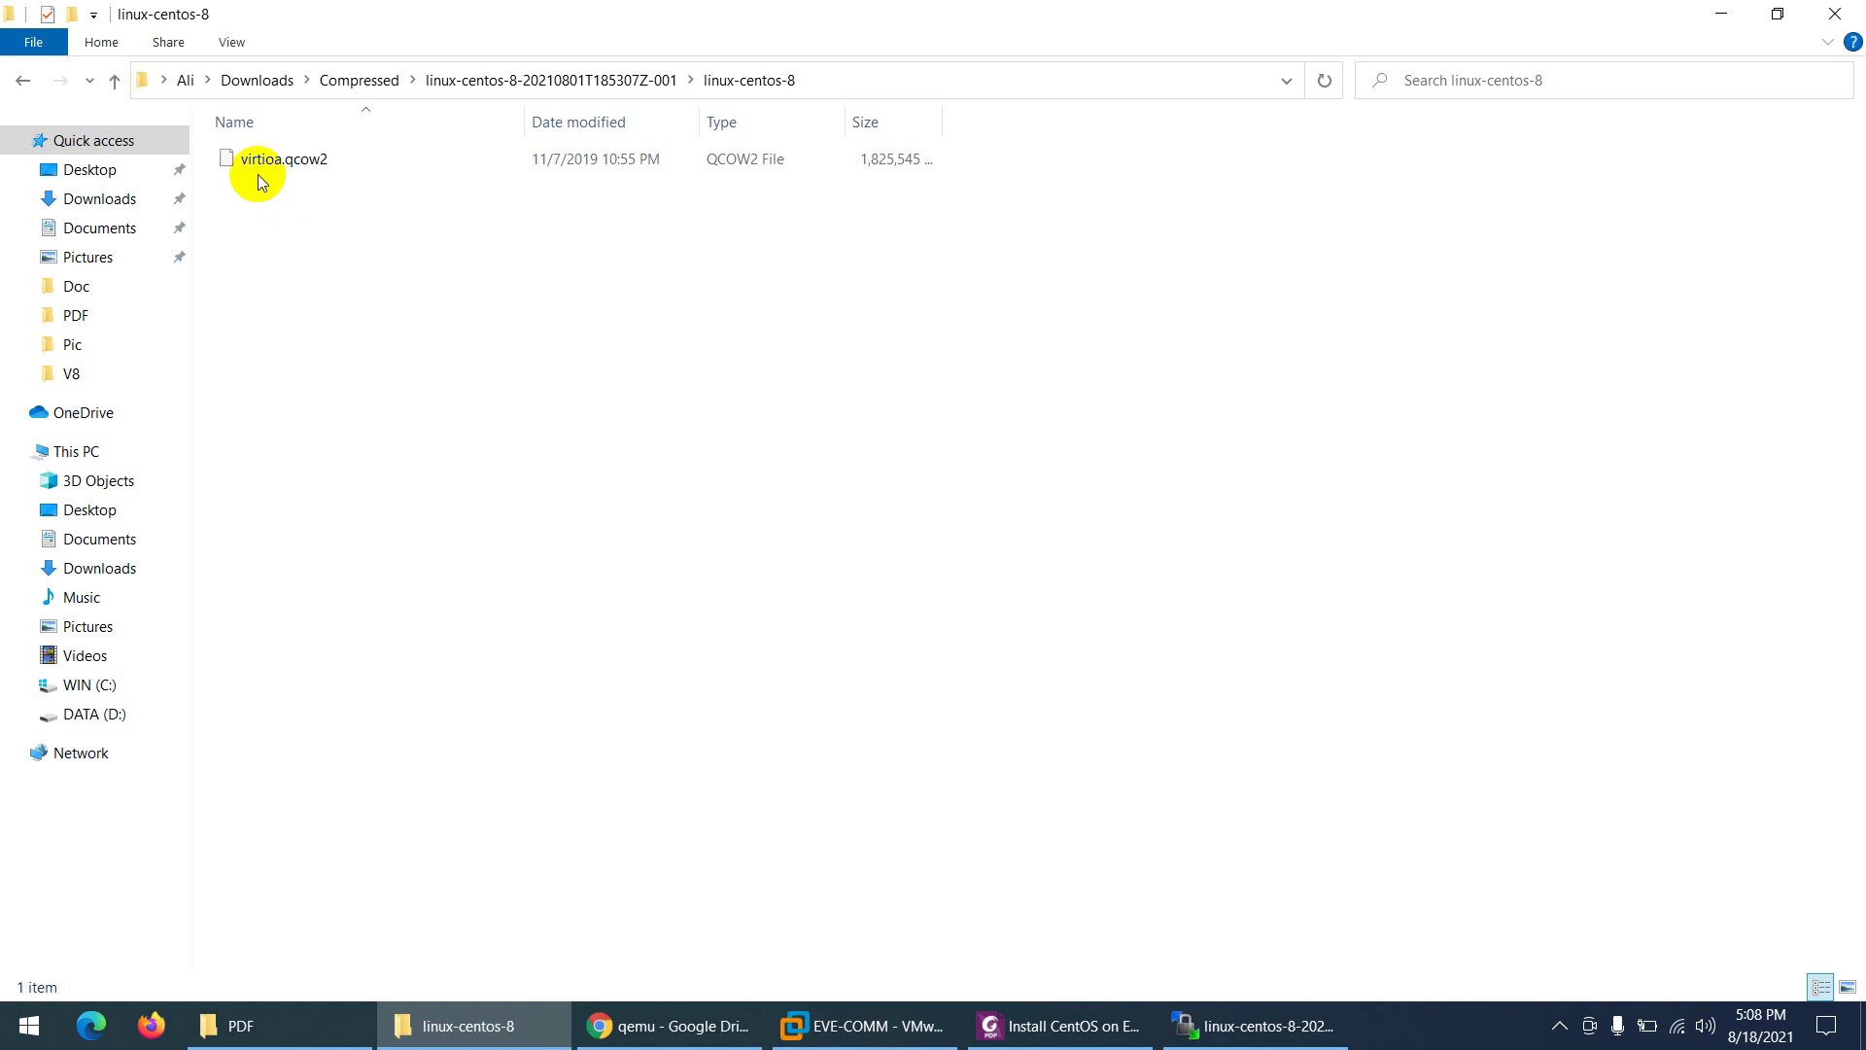
{"action": "left_click", "coordinate": [603, 78]}
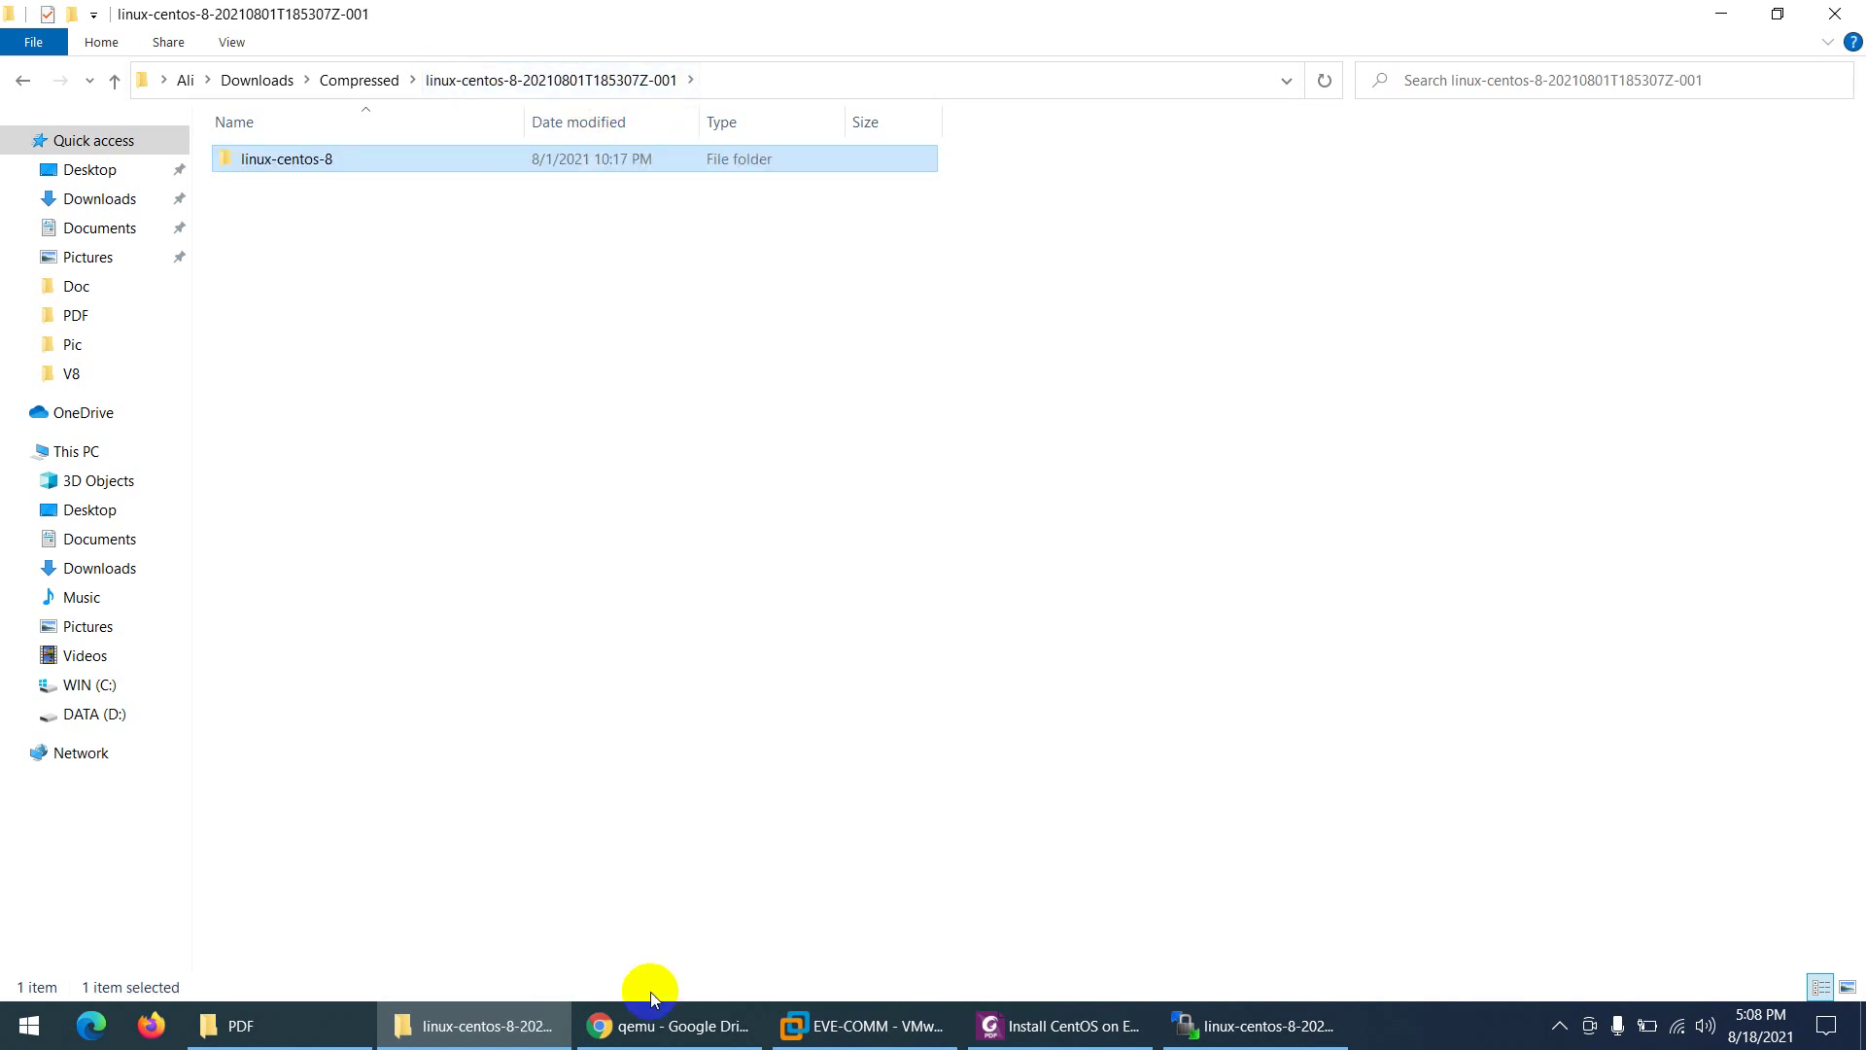
{"action": "left_click", "coordinate": [642, 1030]}
{"action": "left_click", "coordinate": [640, 1034]}
{"action": "left_click", "coordinate": [1280, 1029]}
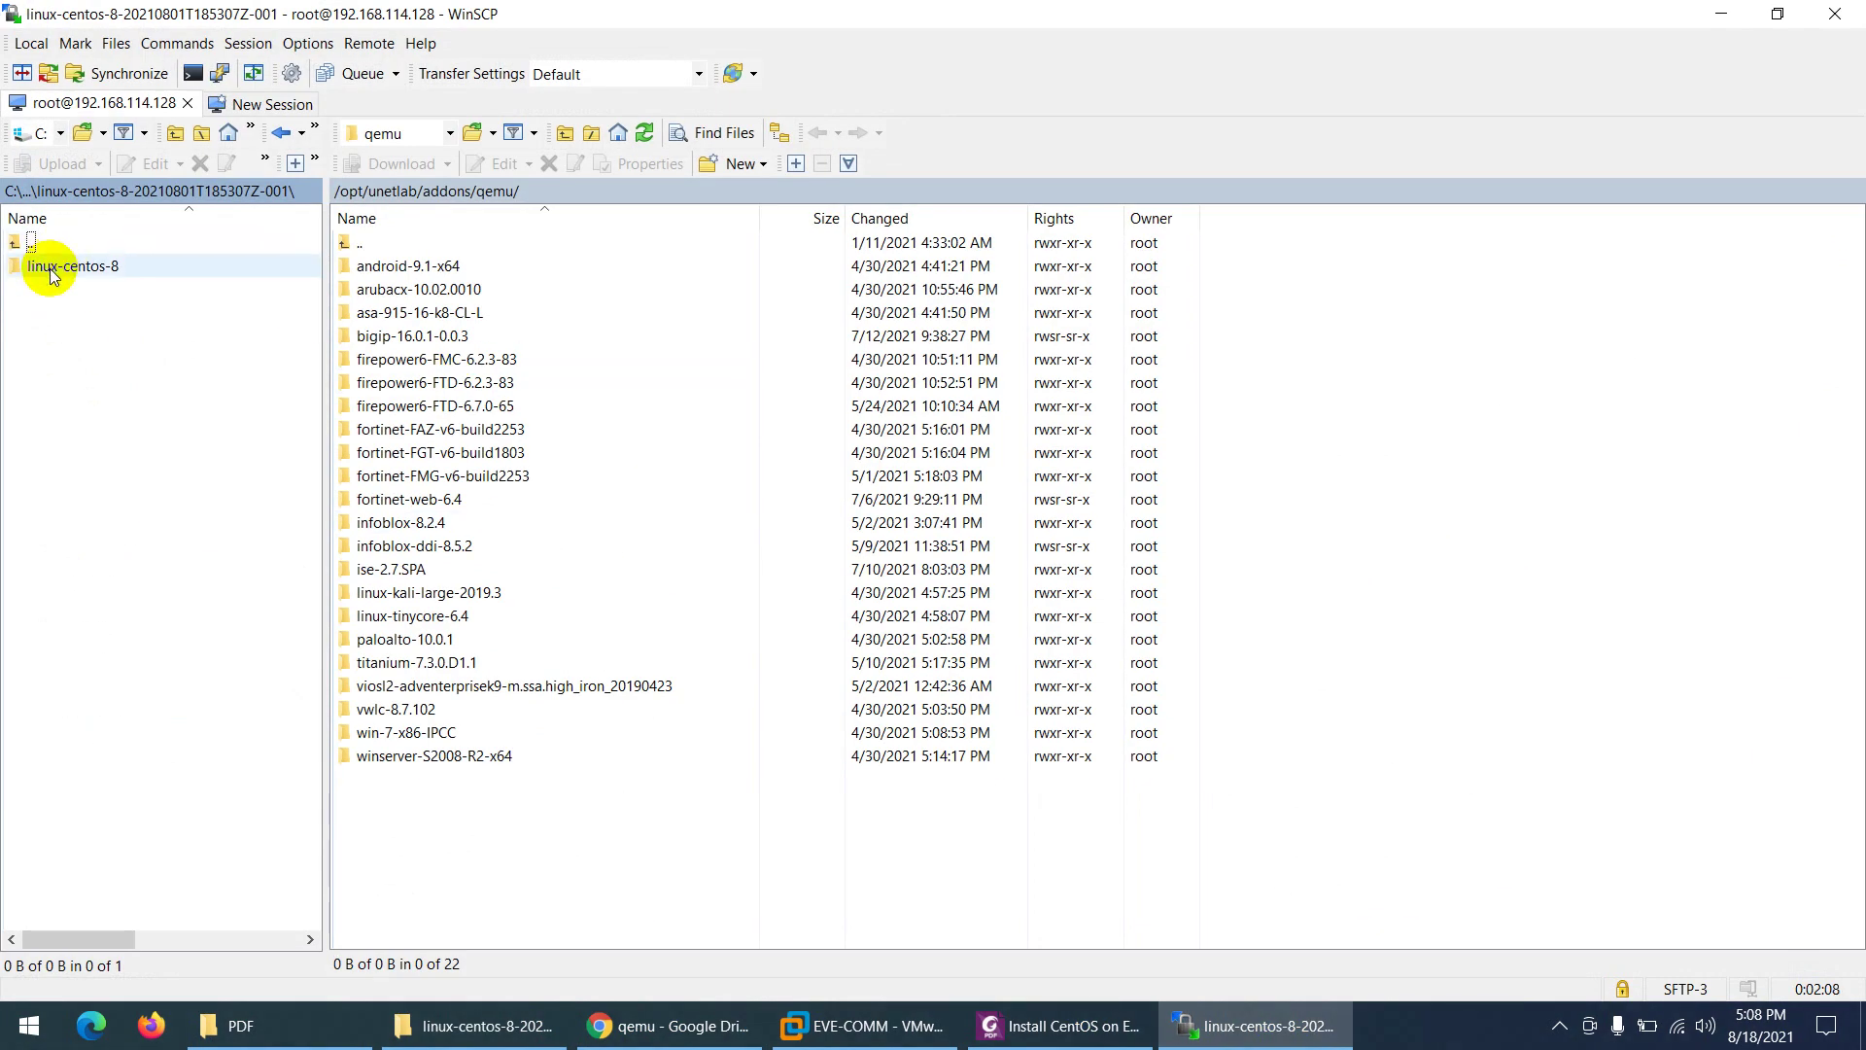
- Drag the local linux-centos-8 folder into the remote /opt/unetlab/addons/qemu/ pane to upload it
{"action": "left_click", "coordinate": [58, 267]}
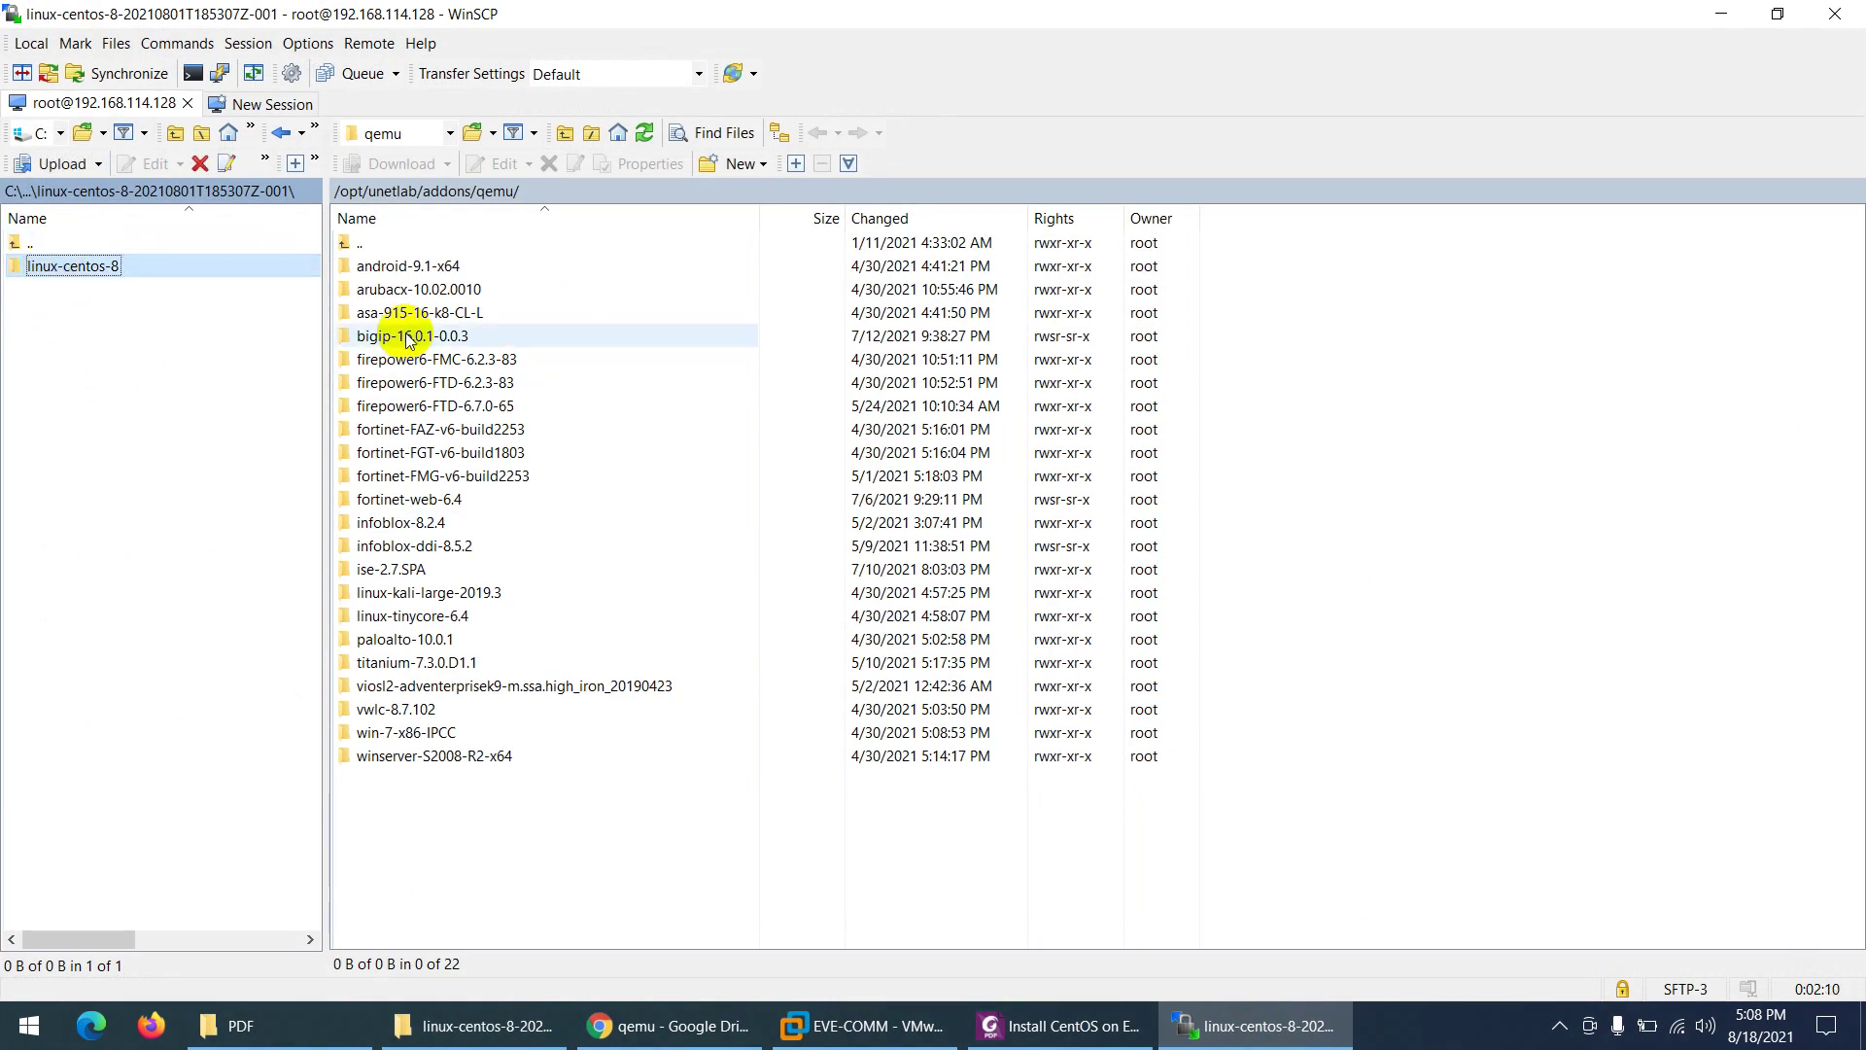
{"action": "left_click_drag", "start_coordinate": [89, 275], "coordinate": [341, 196]}
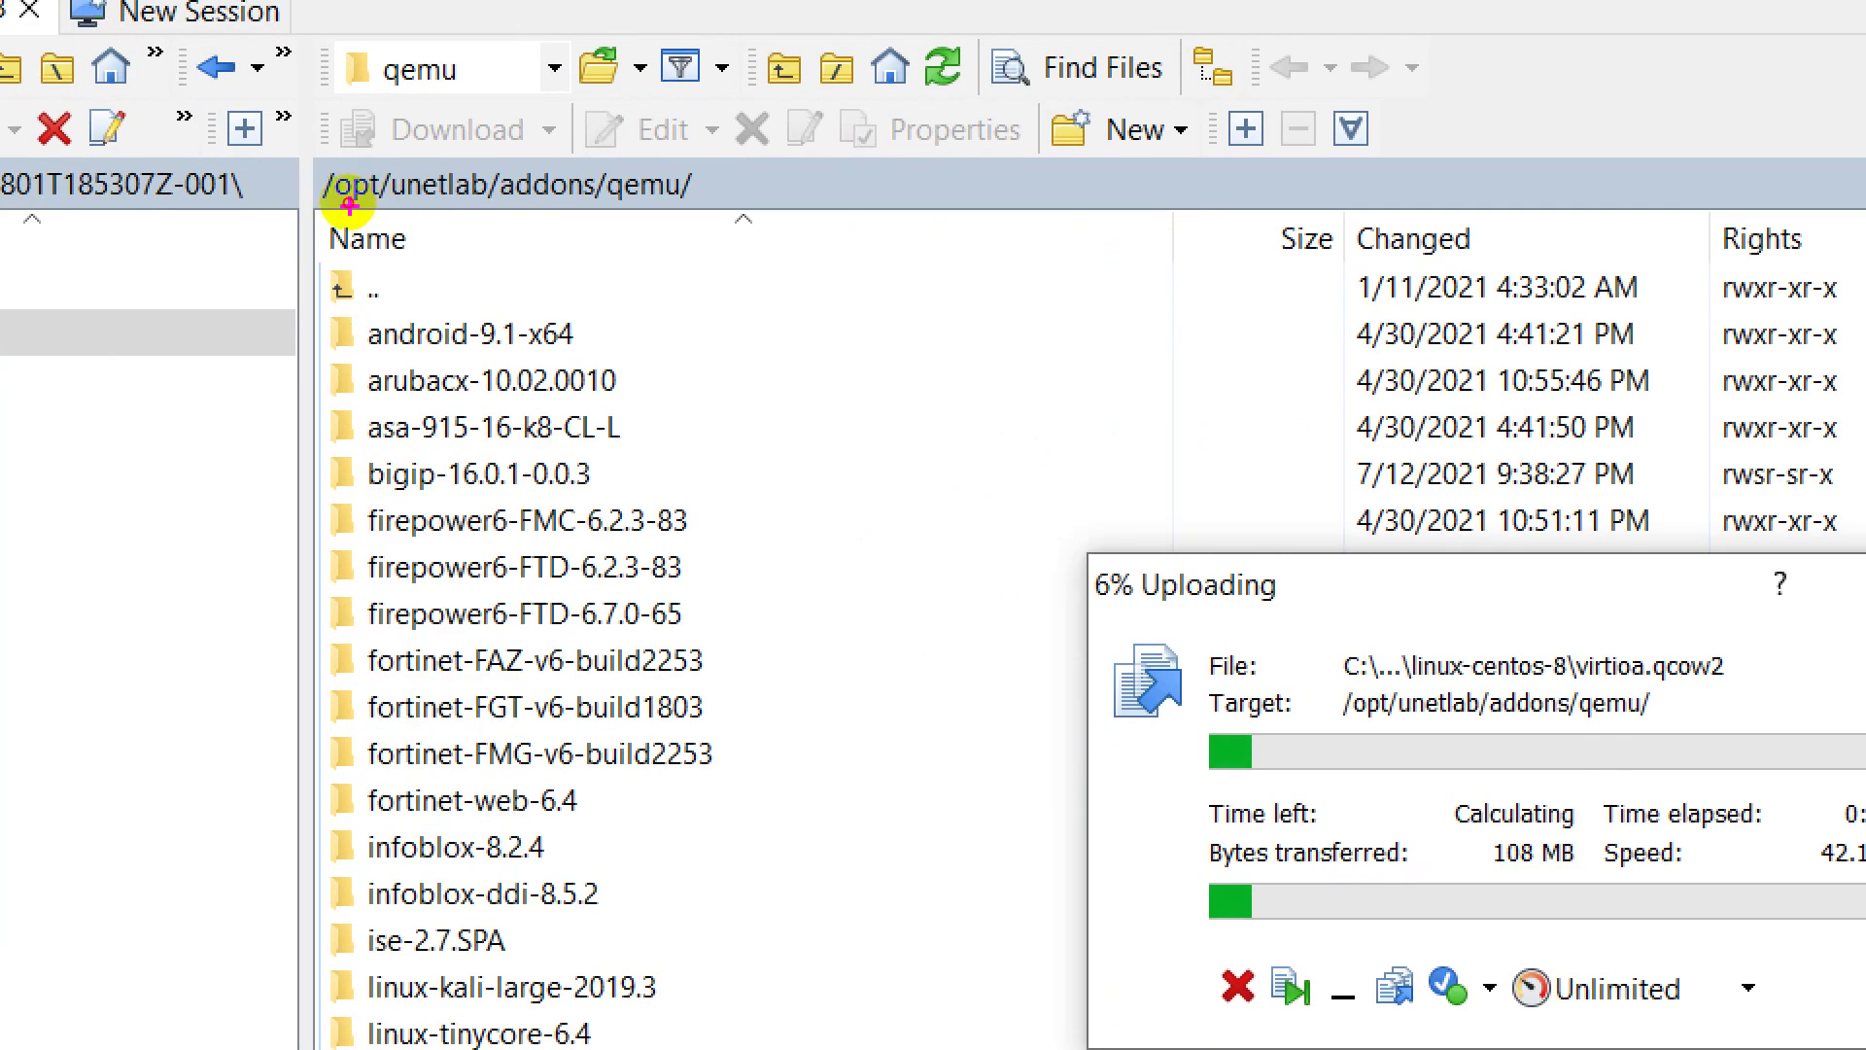
{"action": "left_click_drag", "start_coordinate": [350, 206], "coordinate": [696, 217]}
{"action": "mouse_move", "coordinate": [513, 208]}
{"action": "left_mouse_down"}
{"action": "mouse_move", "coordinate": [515, 177]}
{"action": "mouse_move", "coordinate": [354, 165]}
{"action": "mouse_move", "coordinate": [321, 214]}
{"action": "mouse_move", "coordinate": [441, 245]}
{"action": "left_mouse_up"}
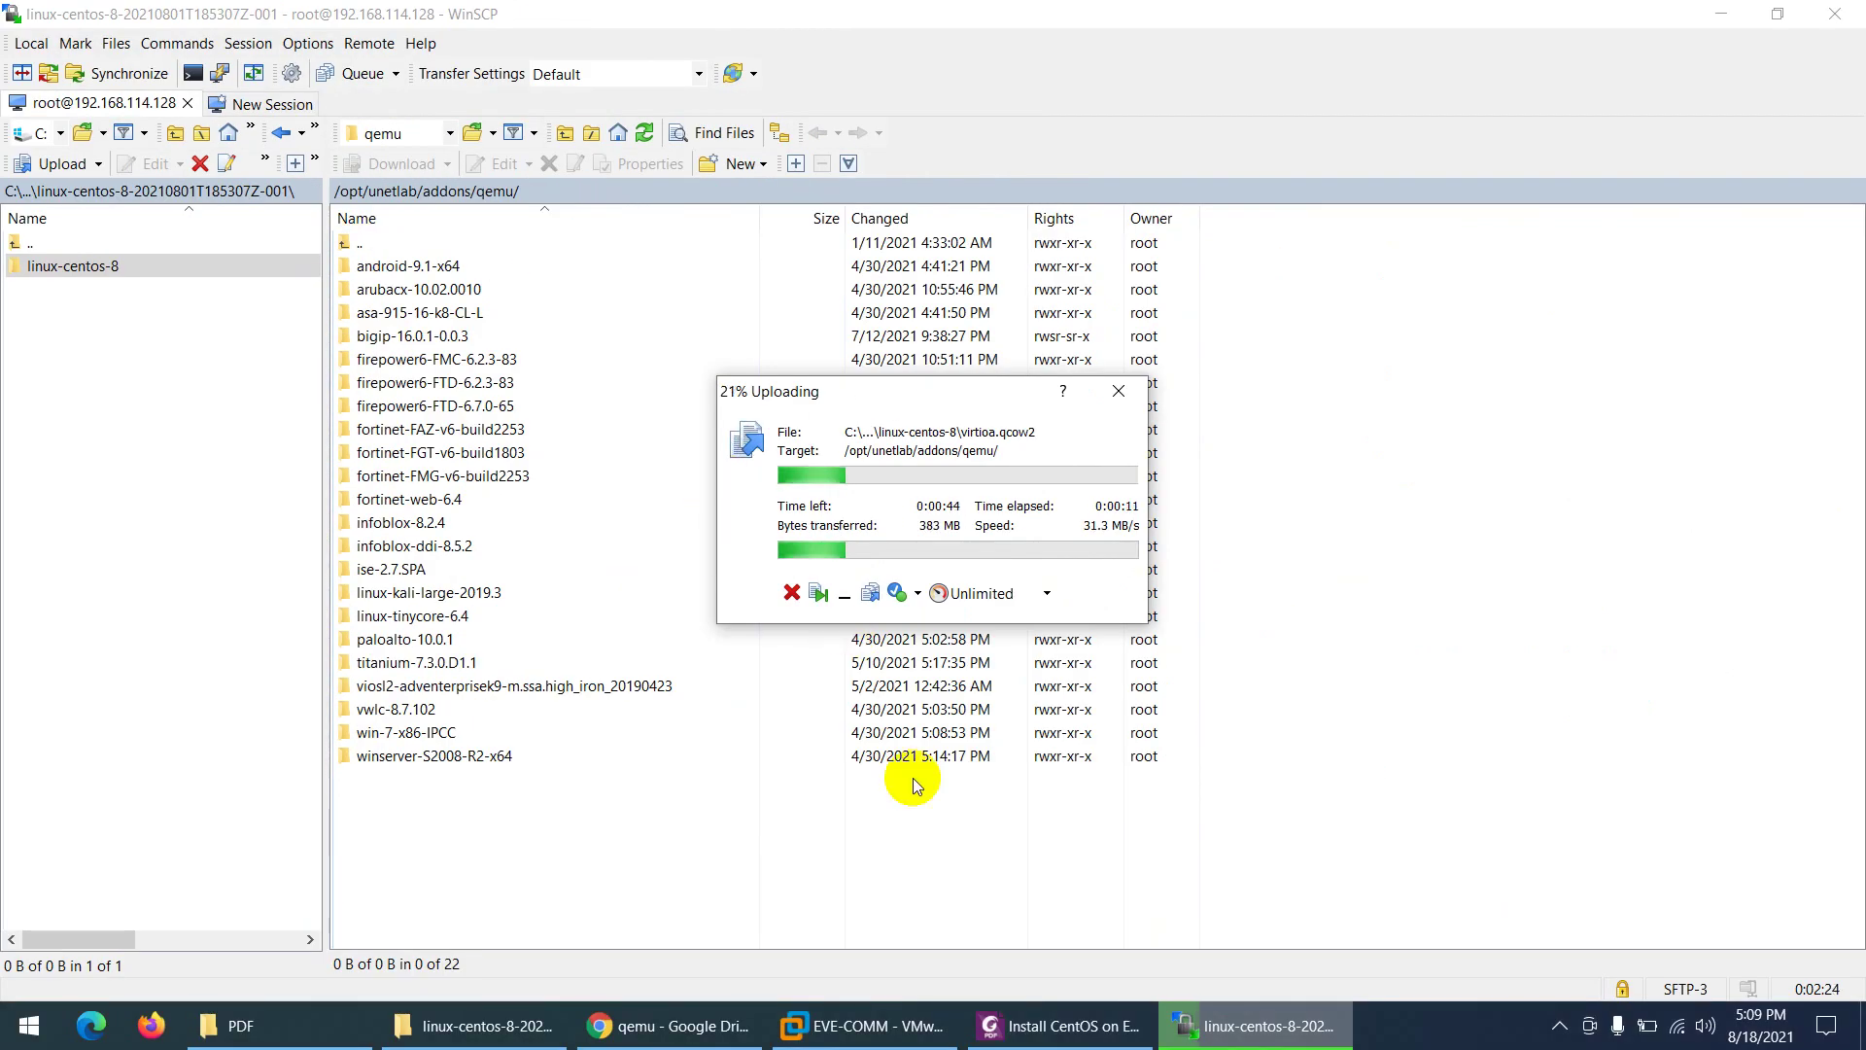
{"action": "left_click", "coordinate": [868, 1025]}
{"action": "left_click", "coordinate": [698, 526]}
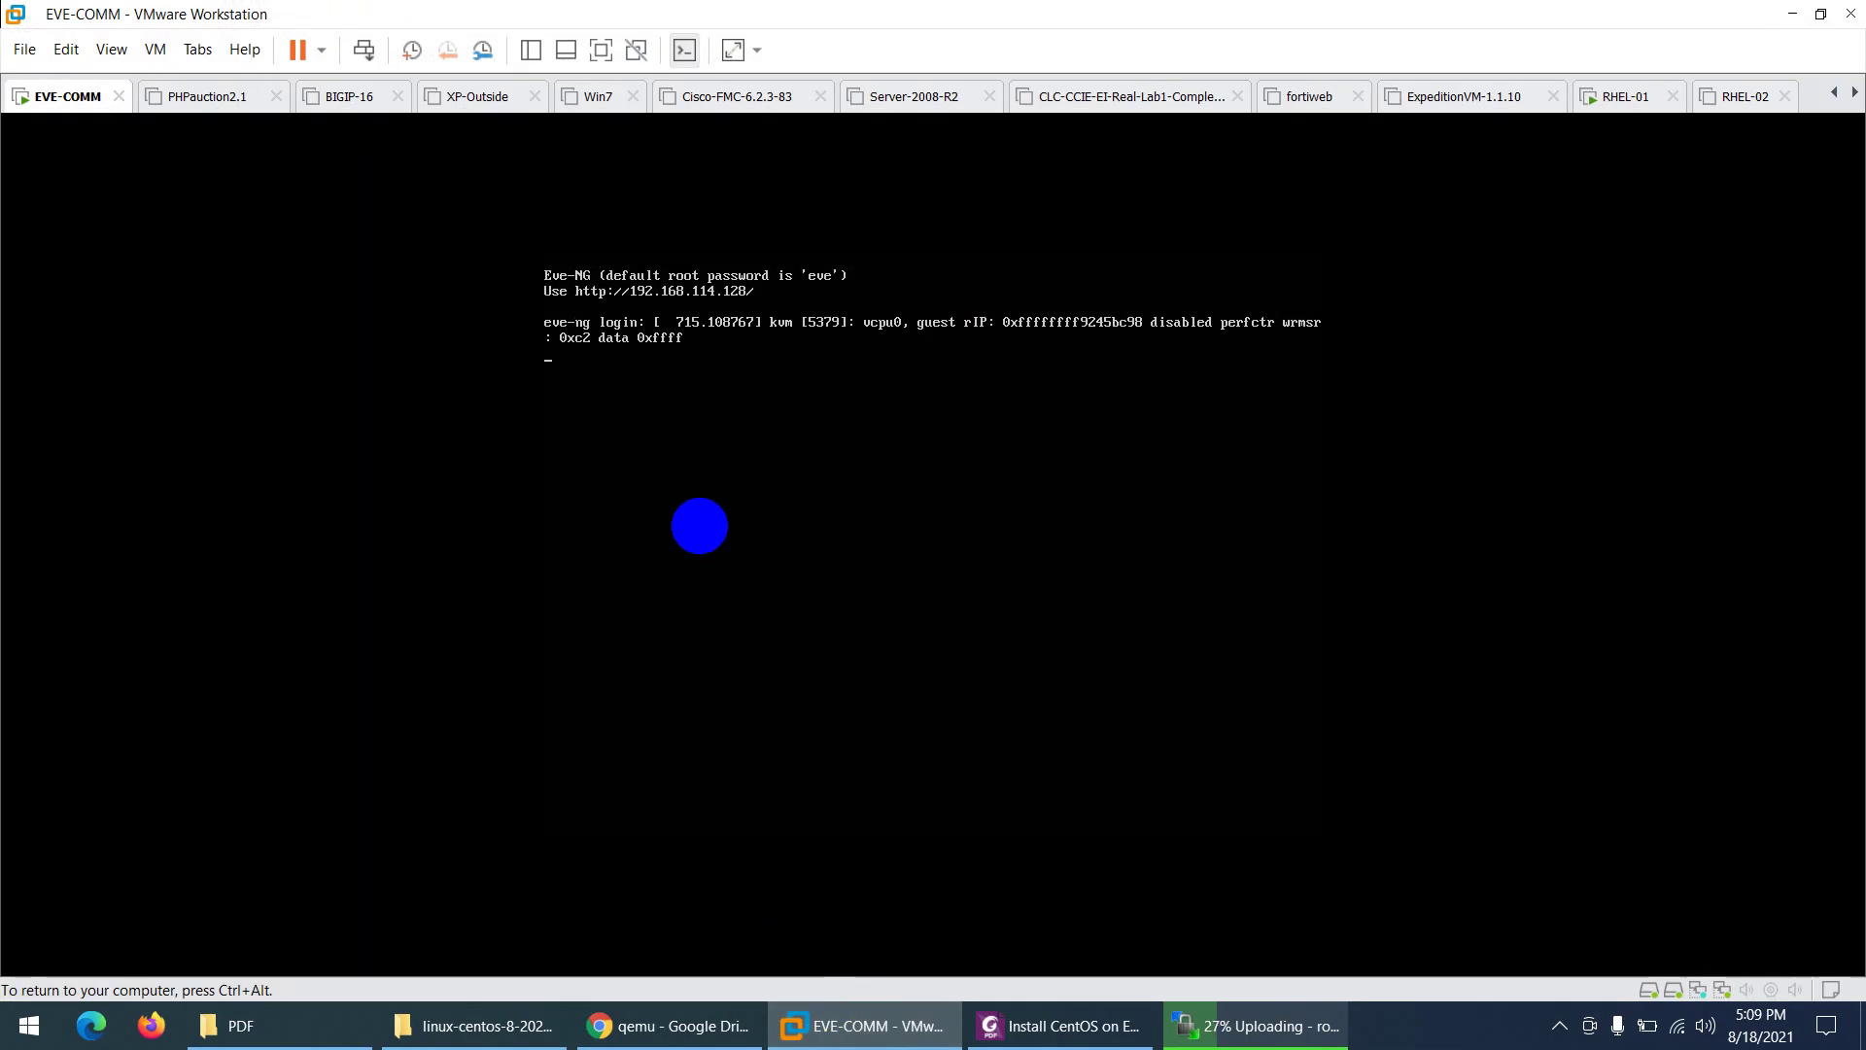
- Log into the EVE-NG console as root with the default password
{"action": "key", "text": "Return"}
{"action": "key", "text": "Return"}
{"action": "type", "text": "r"}
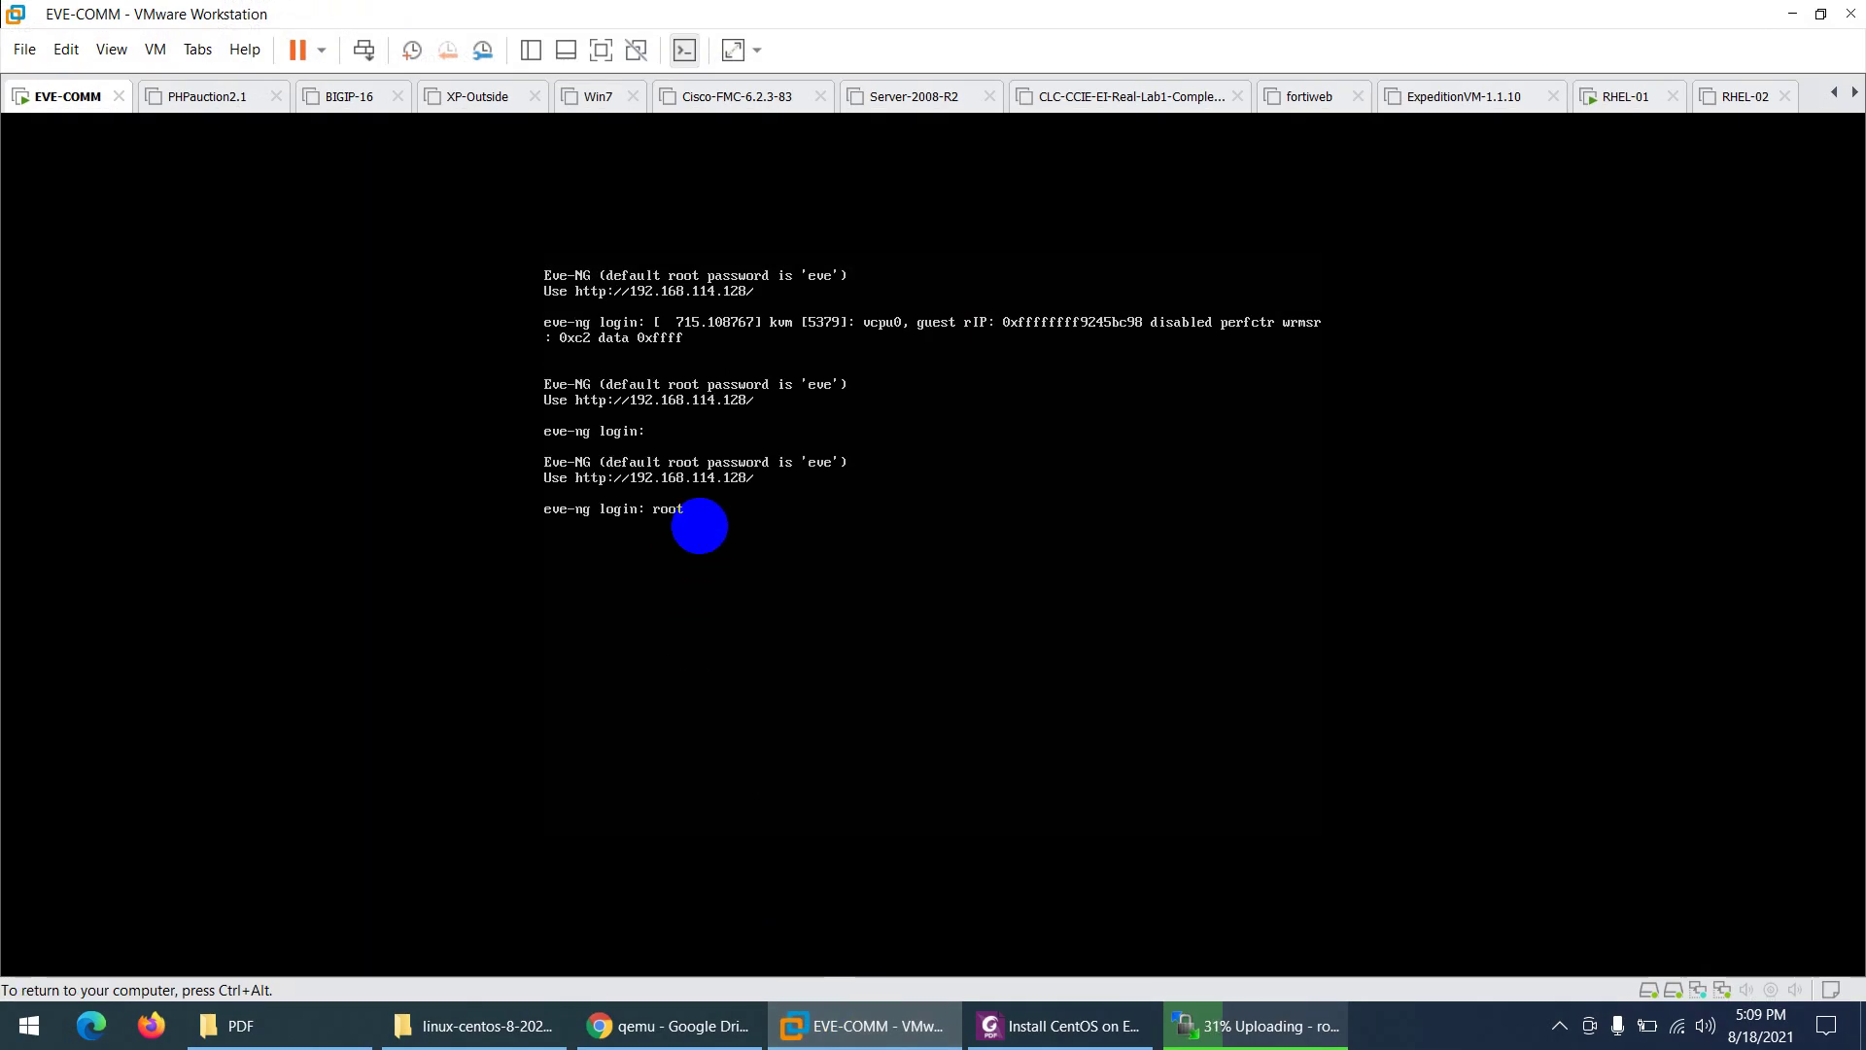
{"action": "type", "text": "oot"}
{"action": "key", "text": "Return"}
{"action": "type", "text": "eve"}
{"action": "key", "text": "Return"}
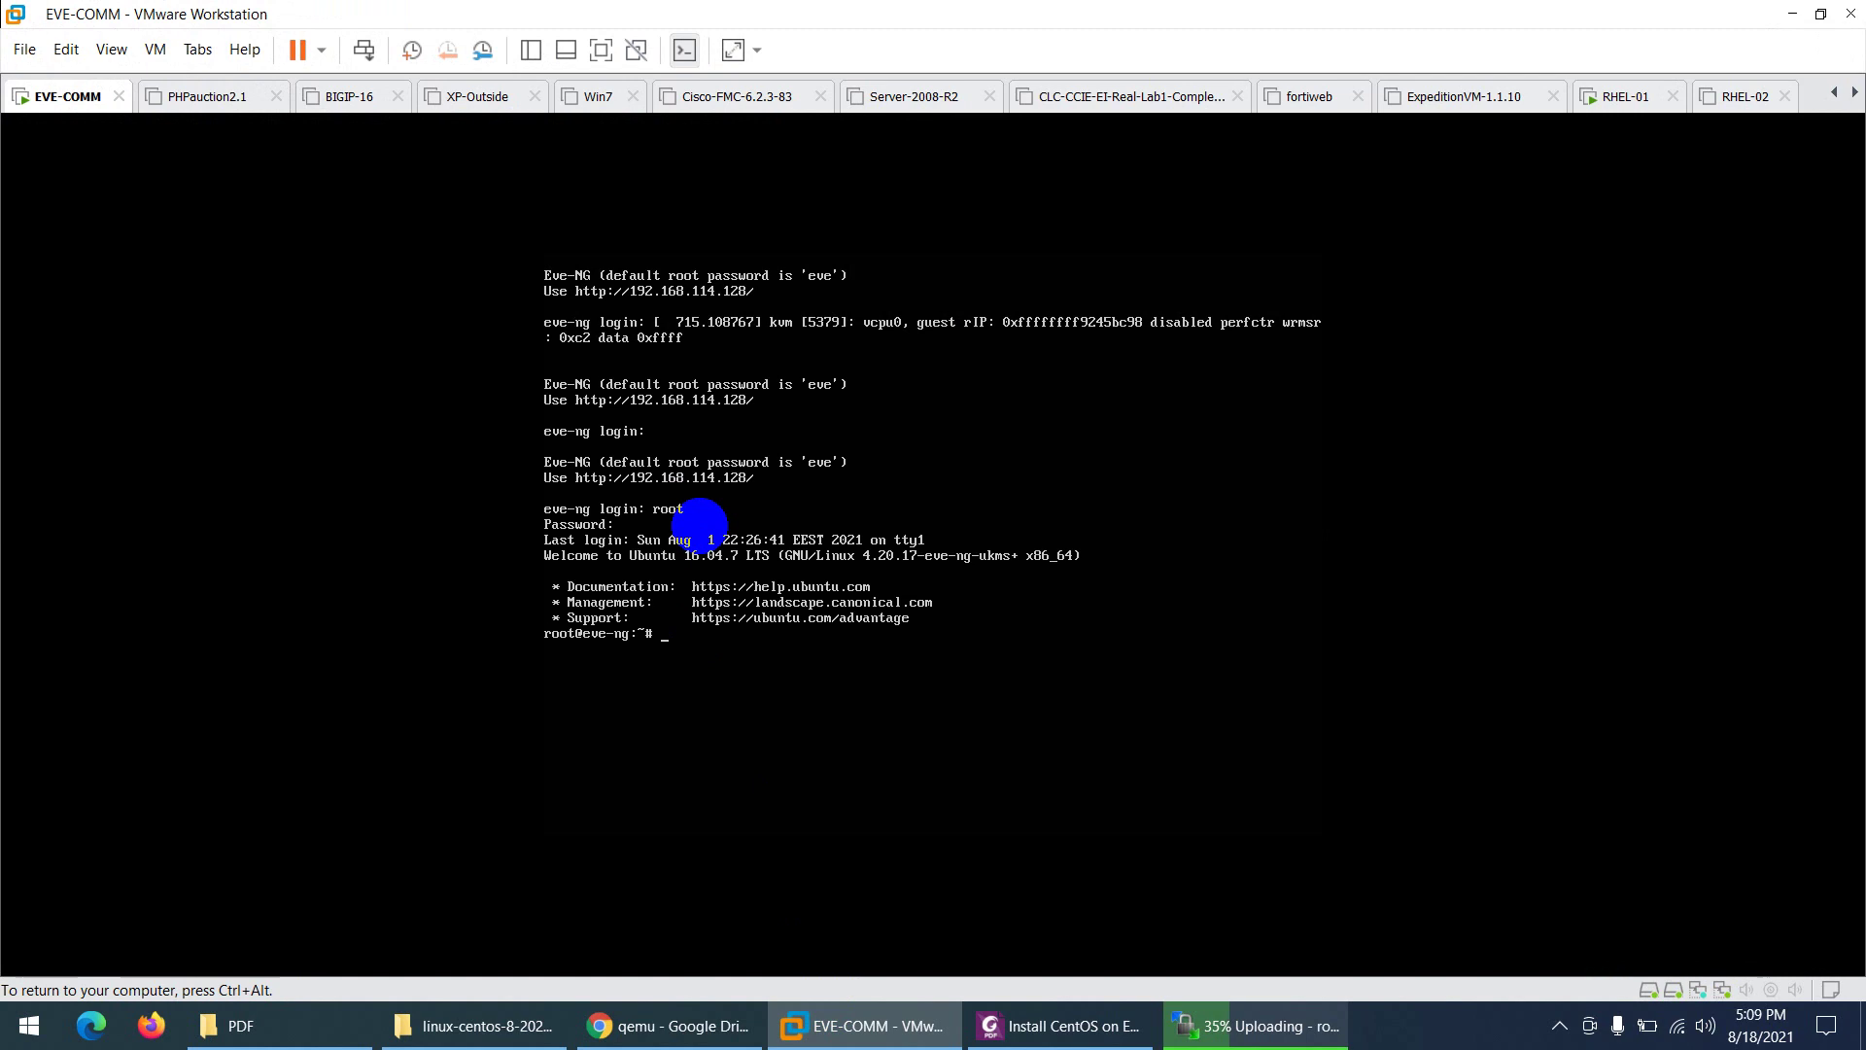
- Clear the screen and type /opt/unetlab/wrappers/unl_wrapper -a fixpermissions at the prompt
{"action": "key", "text": "ctrl+l"}
{"action": "key", "text": "Return"}
{"action": "type", "text": "/opt/unetlab/wrappers/unl_wrapper -a fixpermissions"}
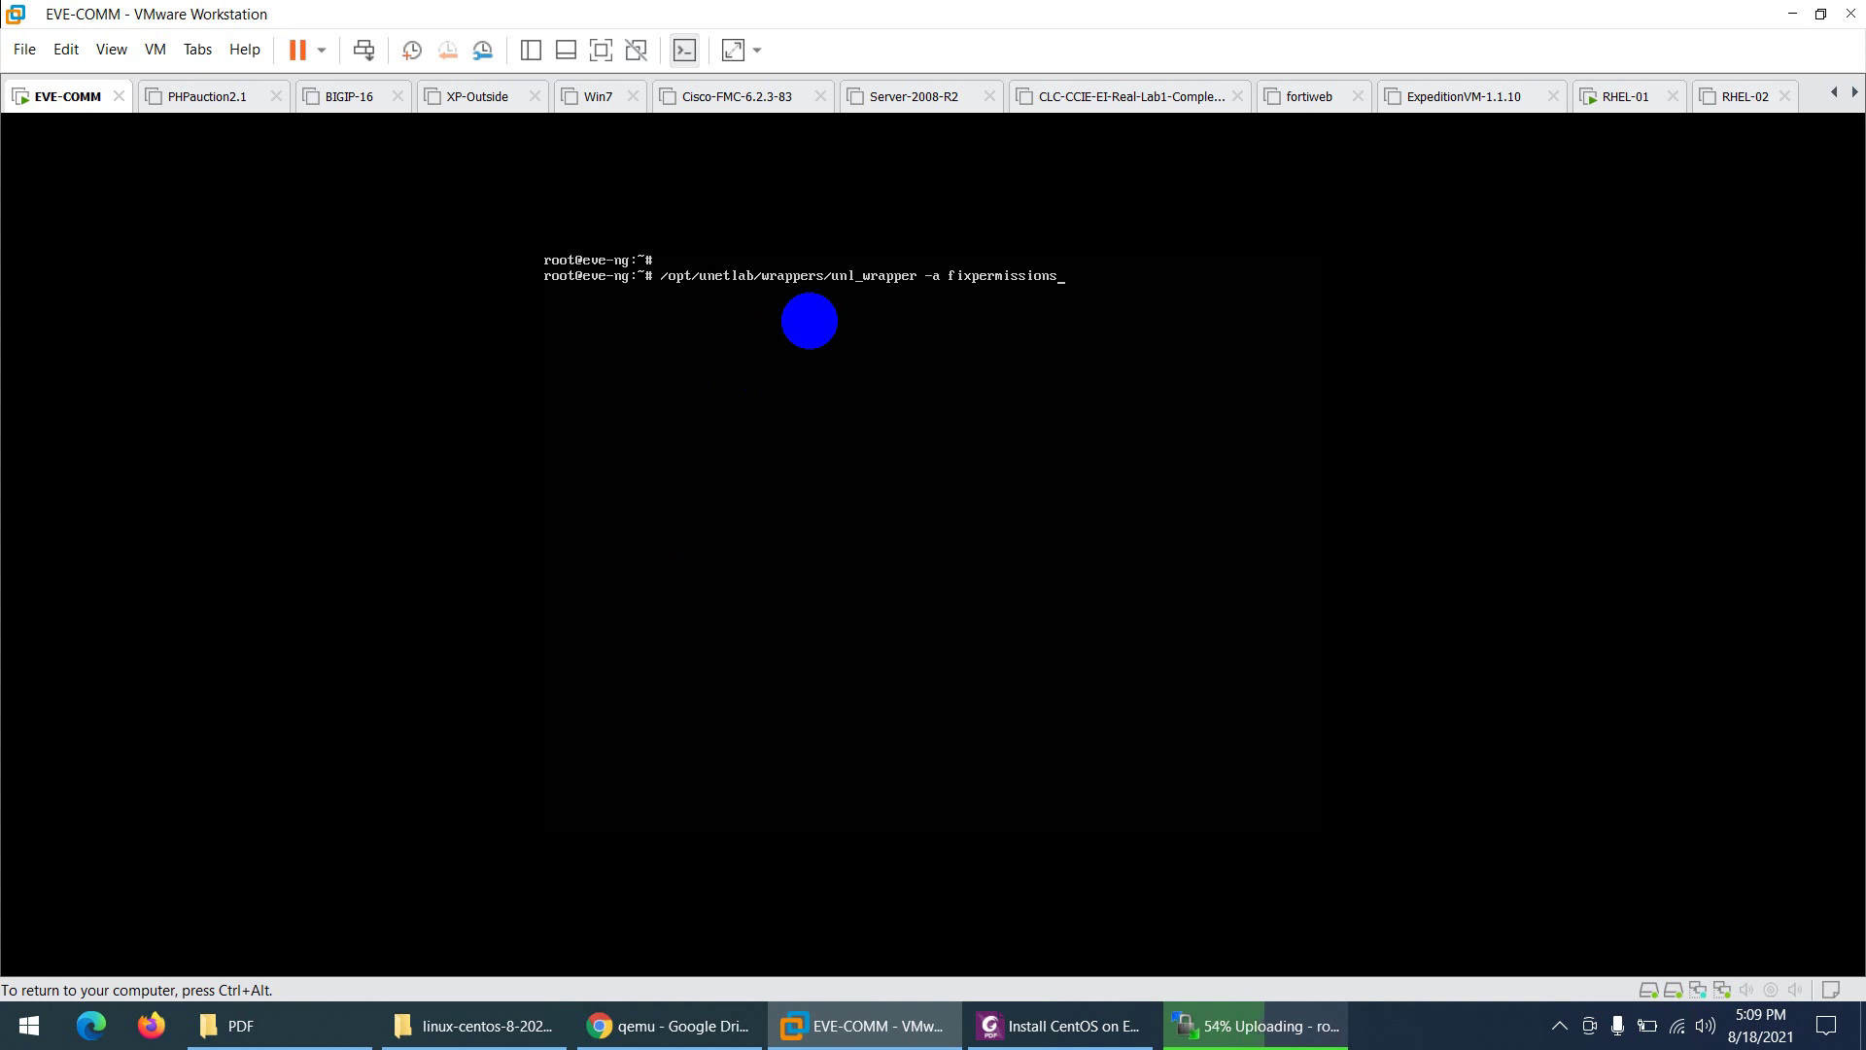
{"action": "key", "text": "ctrl+alt"}
{"action": "left_click", "coordinate": [1060, 1025]}
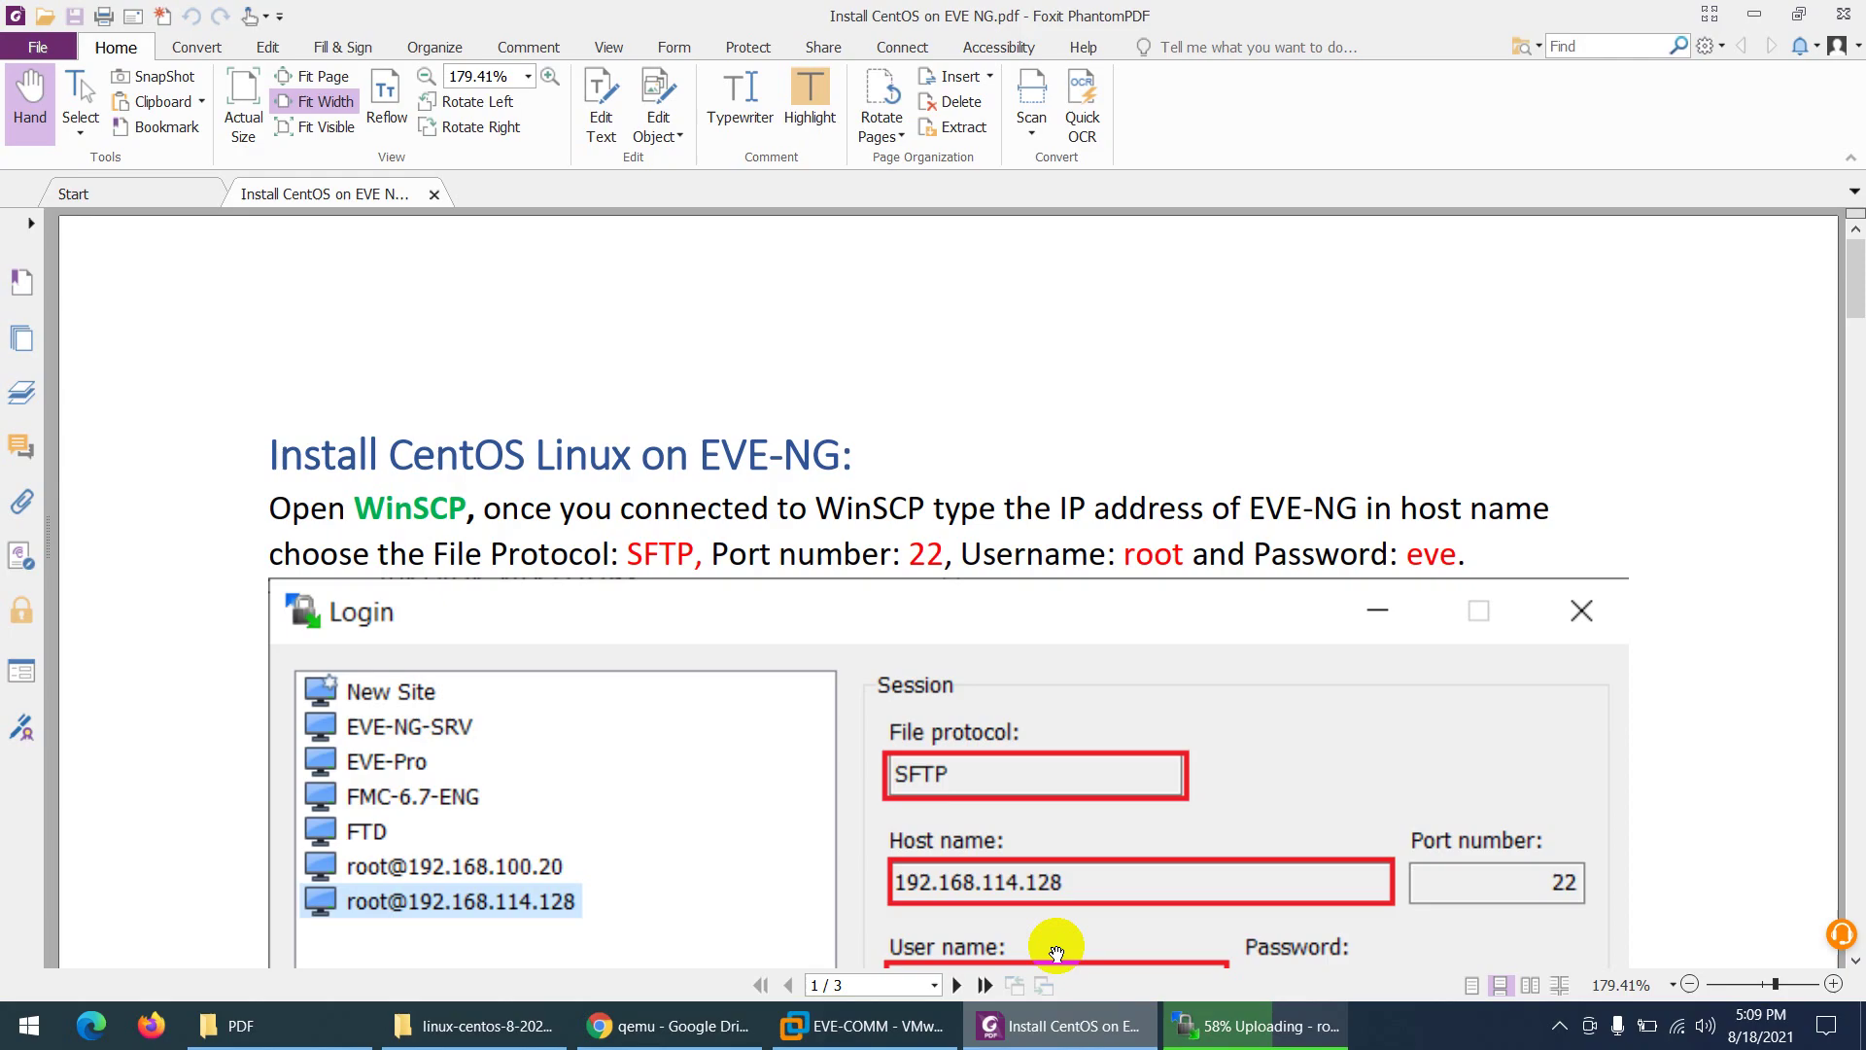
- Read through pages 1–2 of the Install CentOS guide
{"action": "scroll", "coordinate": [850, 564], "scroll_direction": "down", "scroll_amount": 3}
{"action": "scroll", "coordinate": [887, 532], "scroll_direction": "down", "scroll_amount": 3}
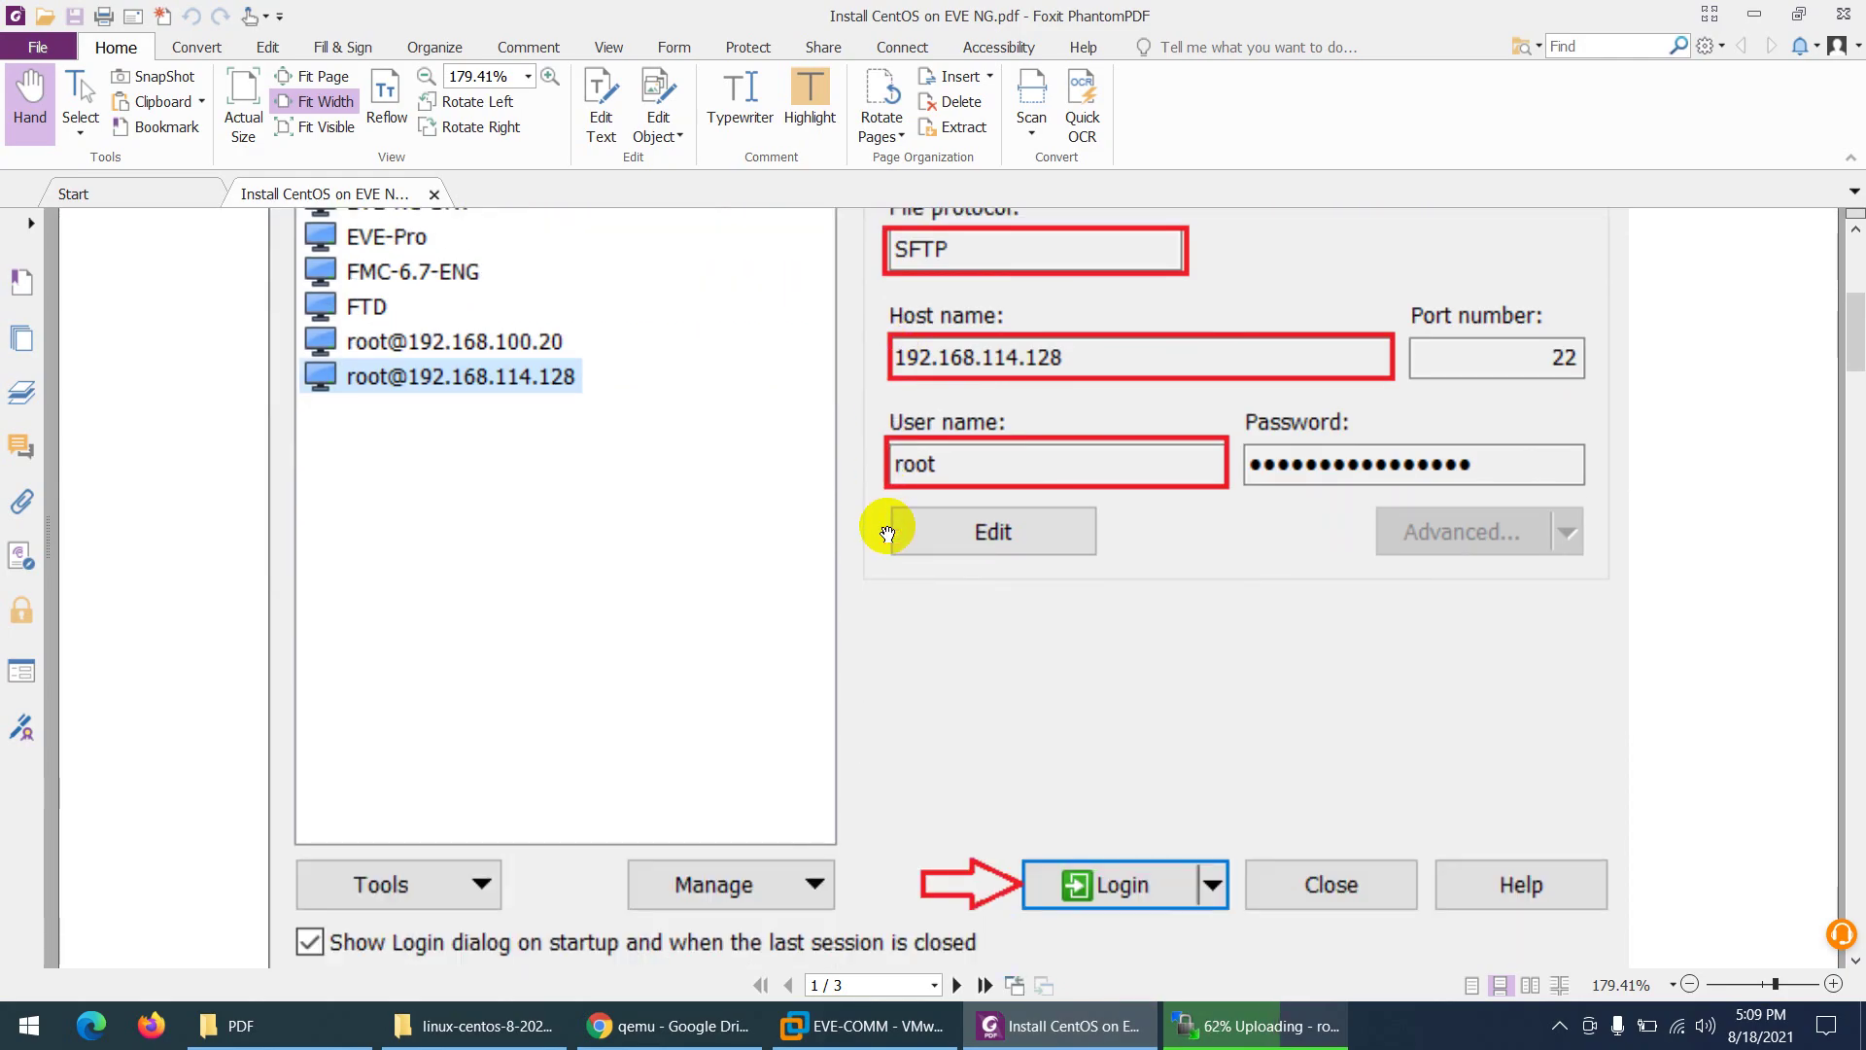
{"action": "scroll", "coordinate": [886, 531], "scroll_direction": "down", "scroll_amount": 15}
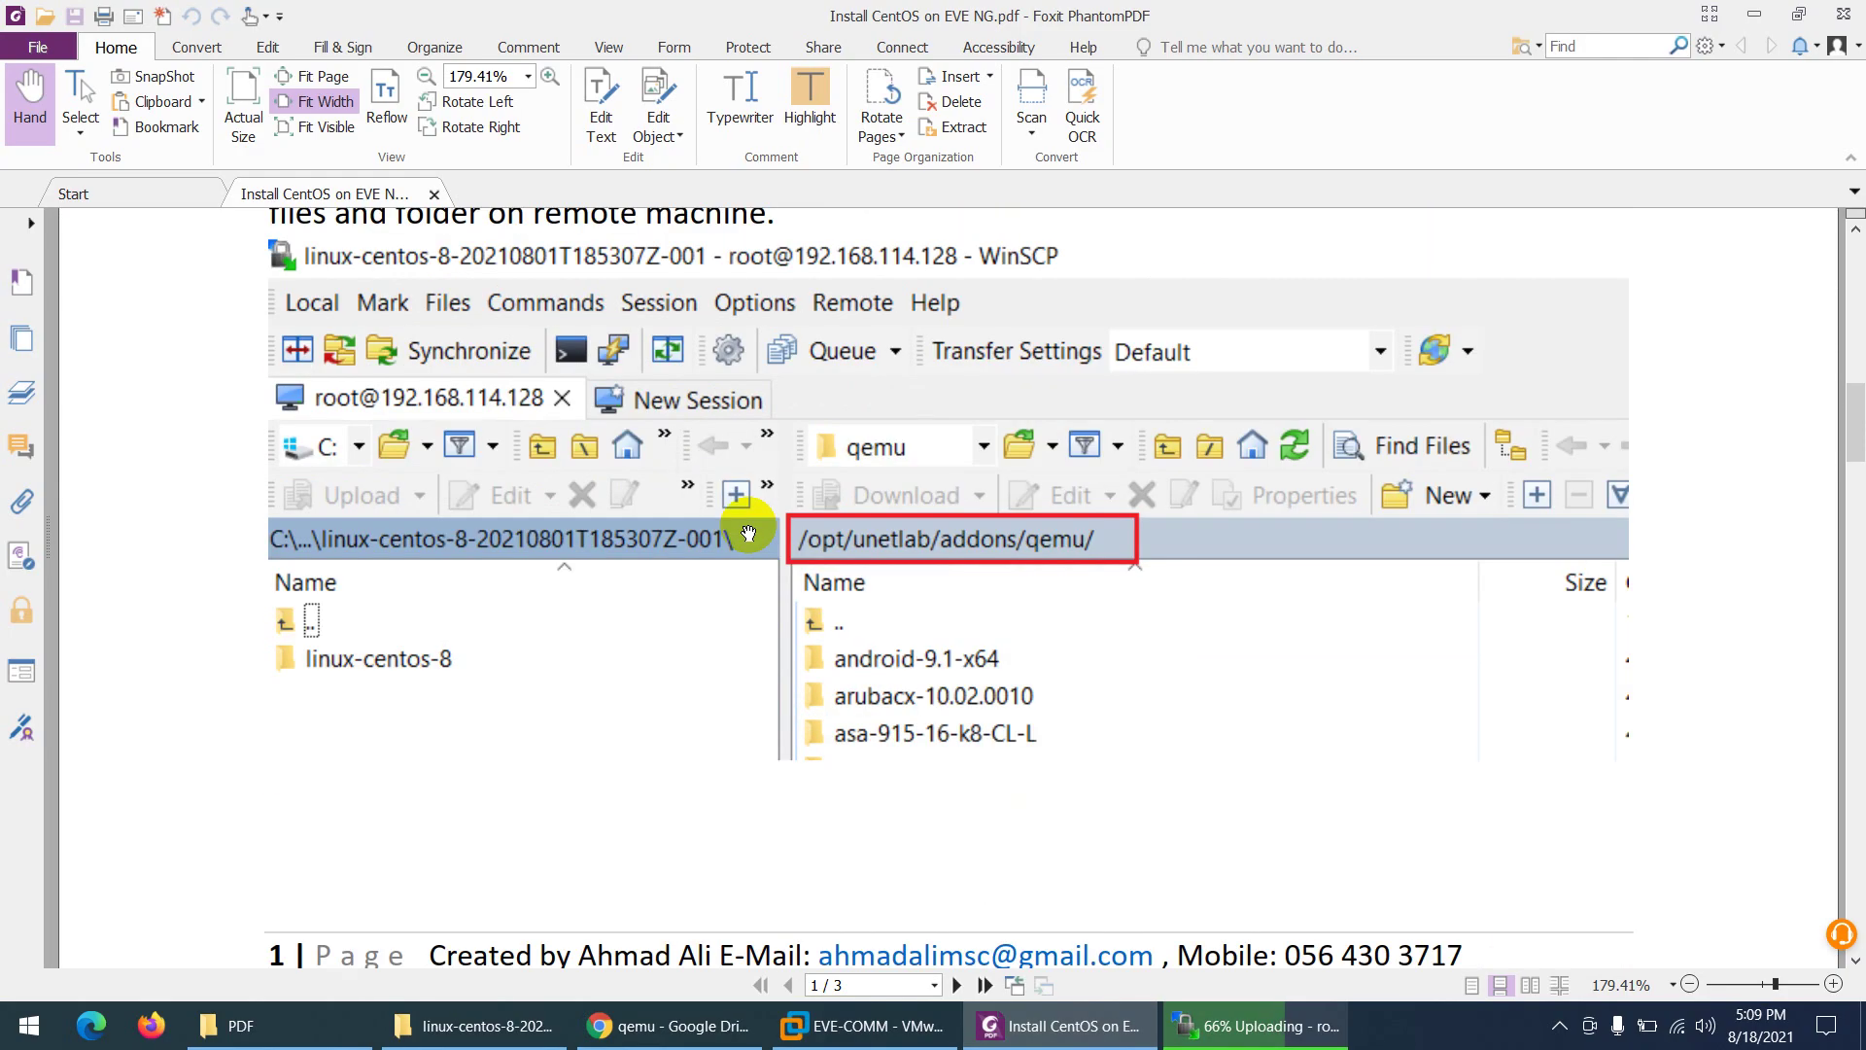
{"action": "scroll", "coordinate": [749, 533], "scroll_direction": "down", "scroll_amount": 4}
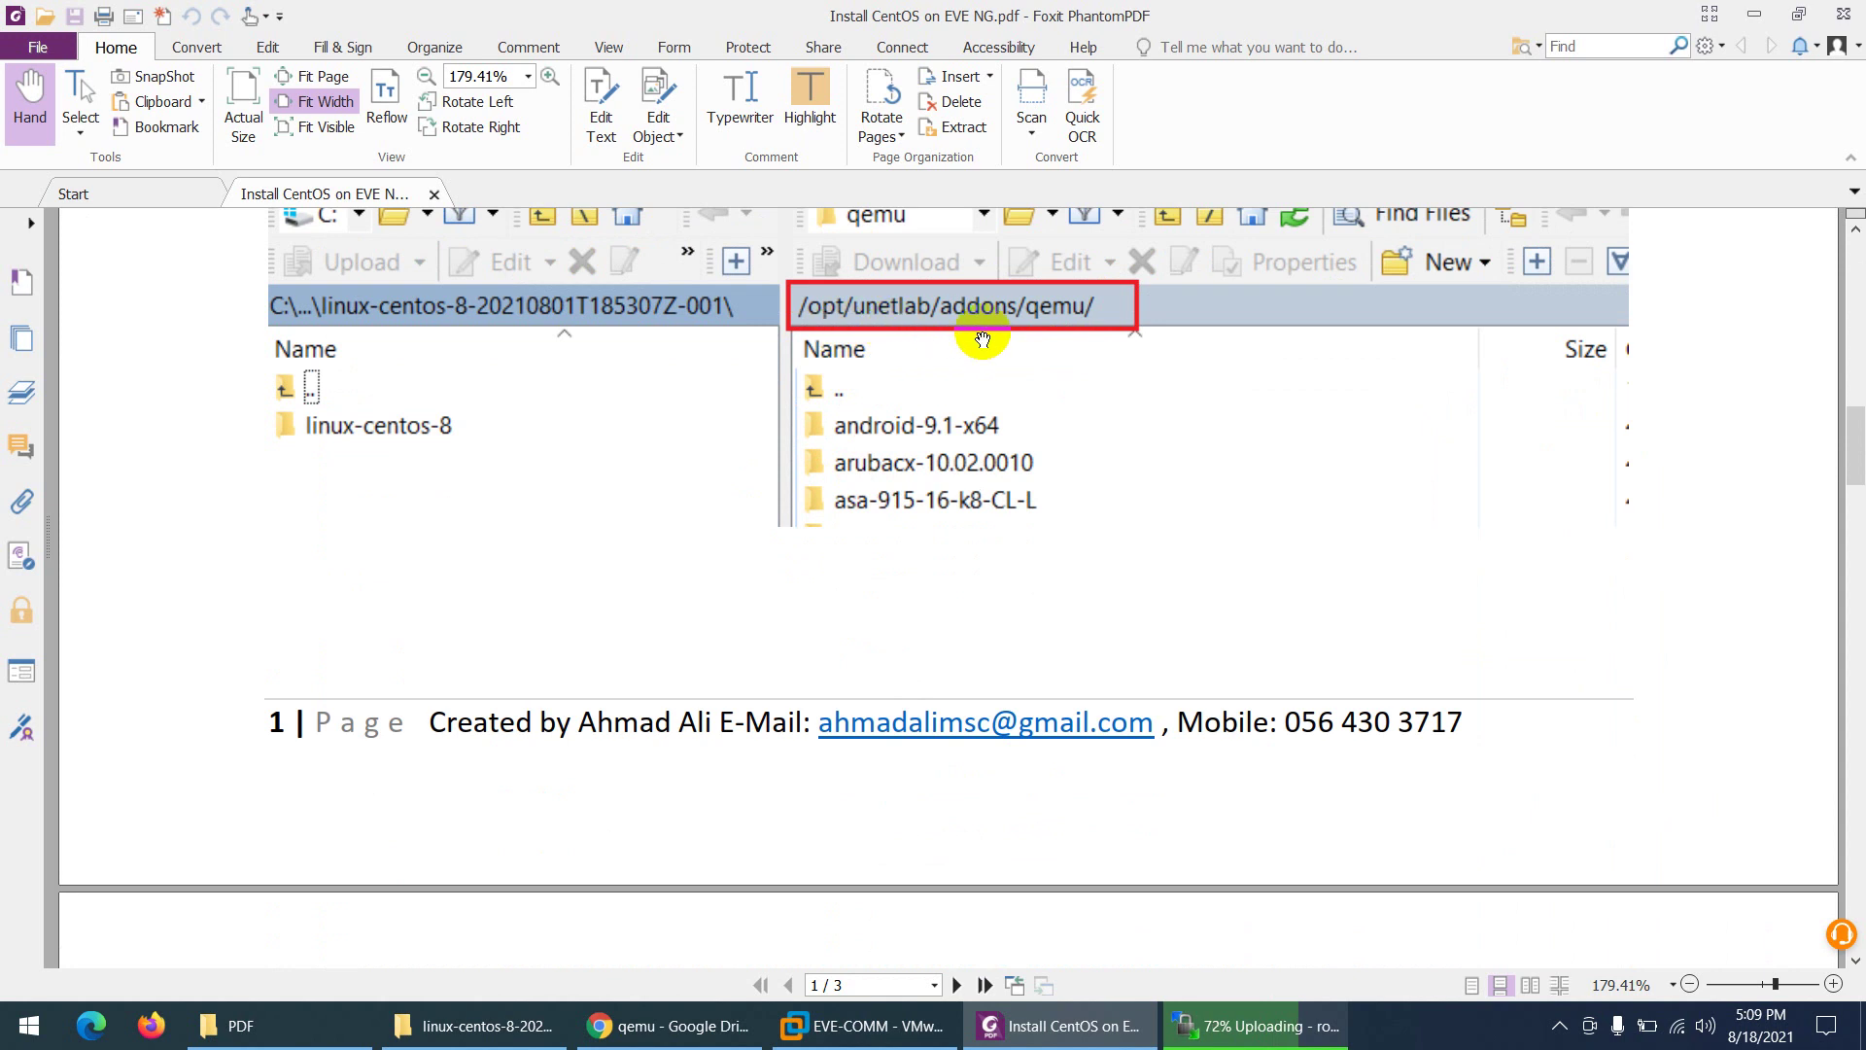
{"action": "scroll", "coordinate": [729, 450], "scroll_direction": "down", "scroll_amount": 10}
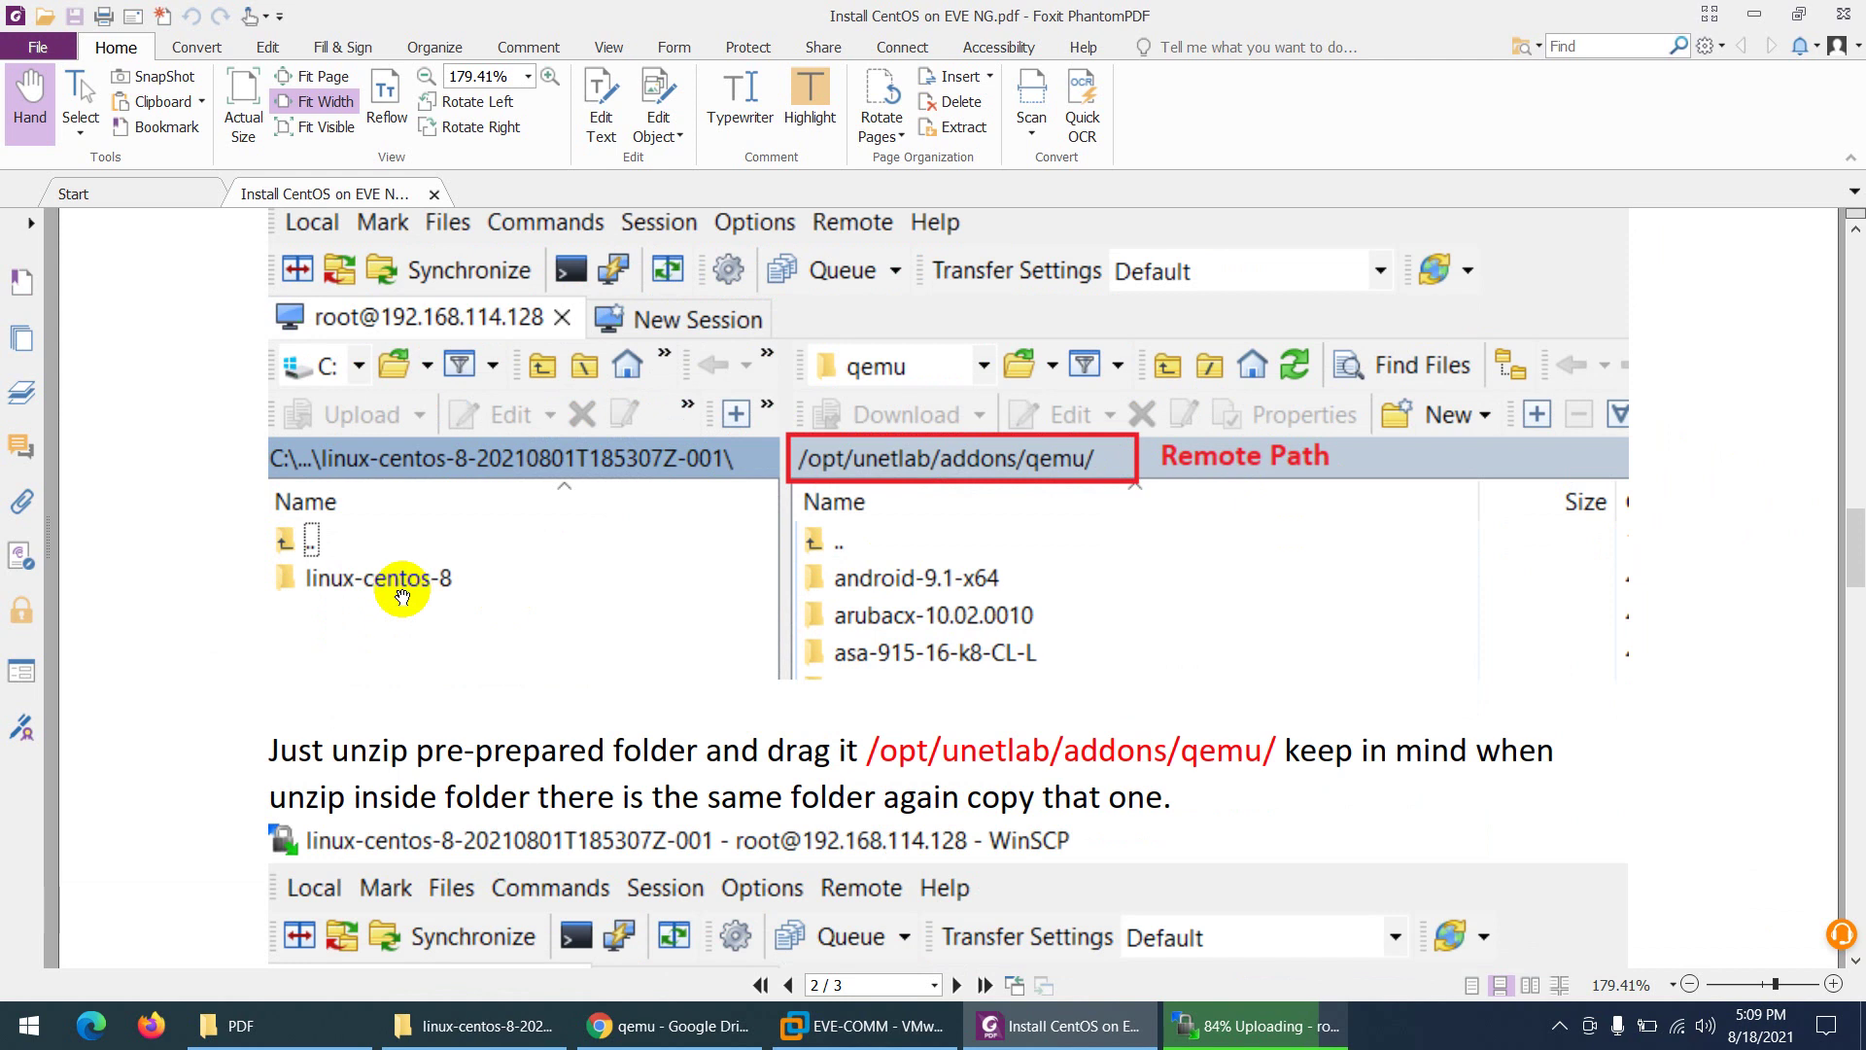
{"action": "scroll", "coordinate": [704, 576], "scroll_direction": "down", "scroll_amount": 3}
{"action": "scroll", "coordinate": [703, 576], "scroll_direction": "down", "scroll_amount": 5}
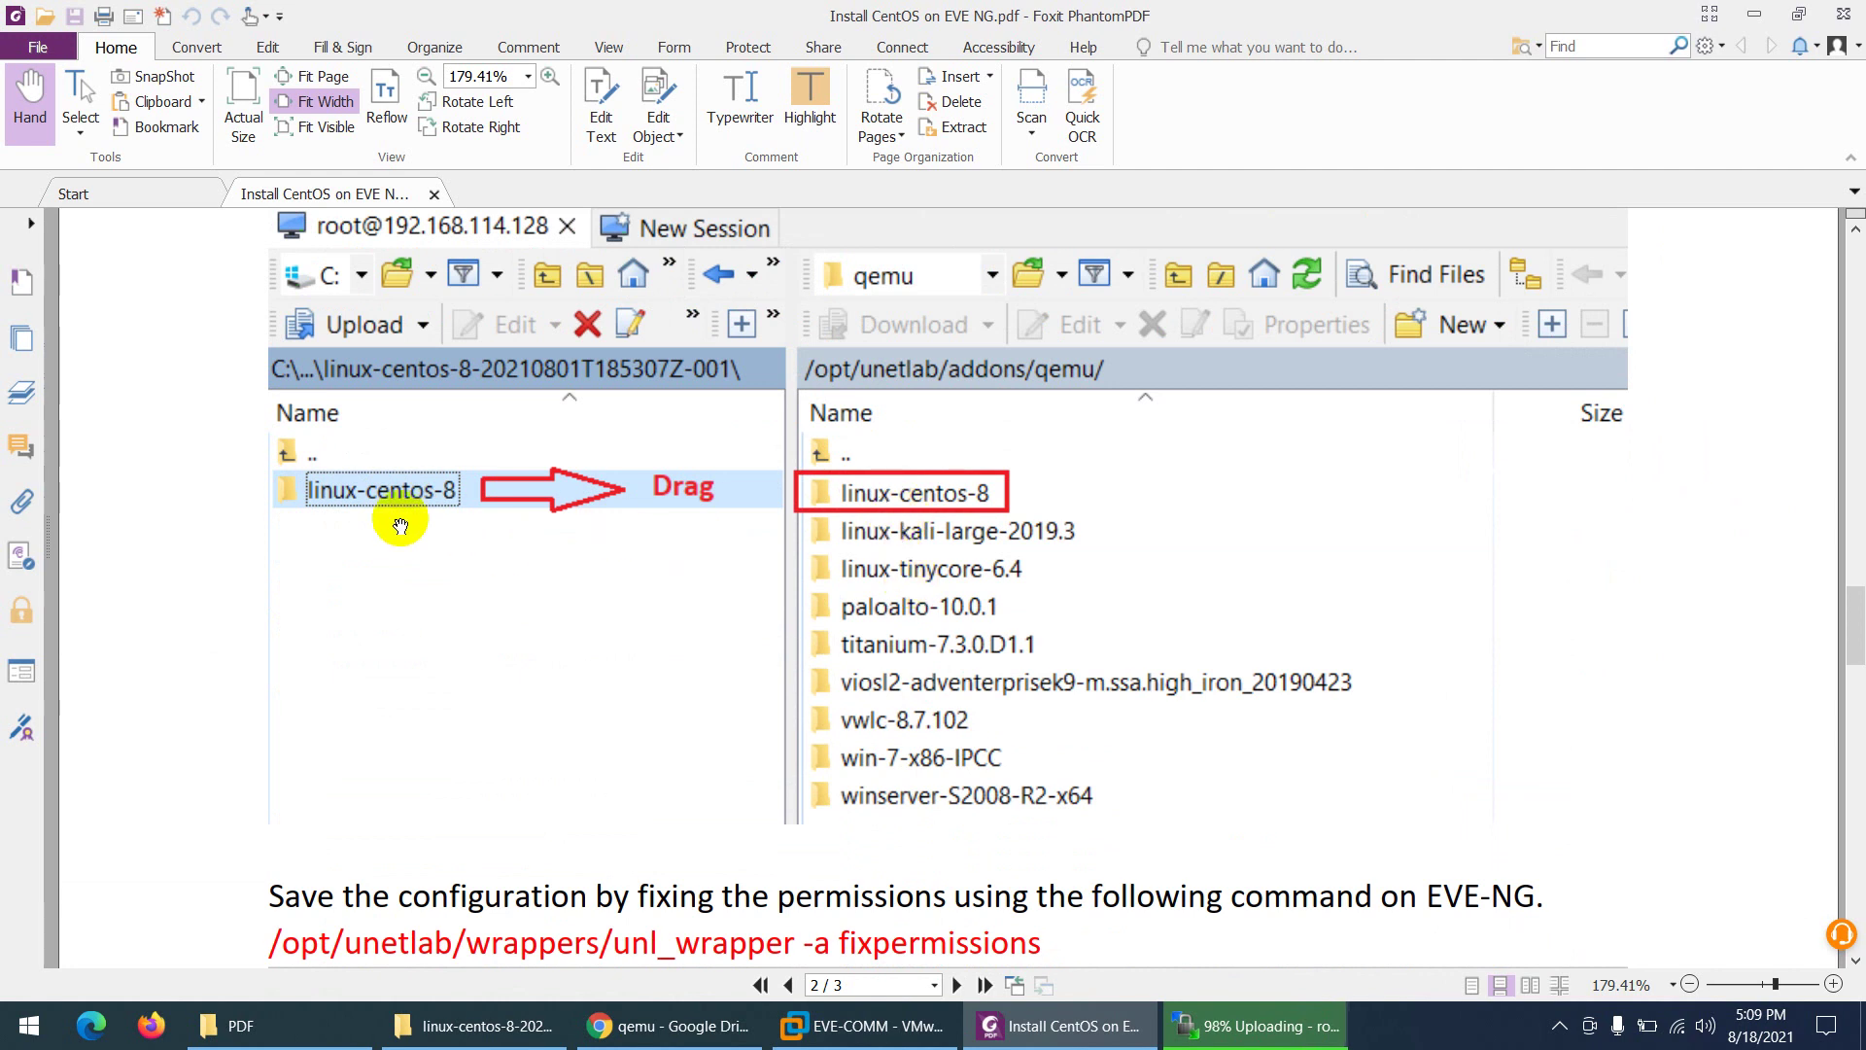
{"action": "scroll", "coordinate": [914, 602], "scroll_direction": "down", "scroll_amount": 5}
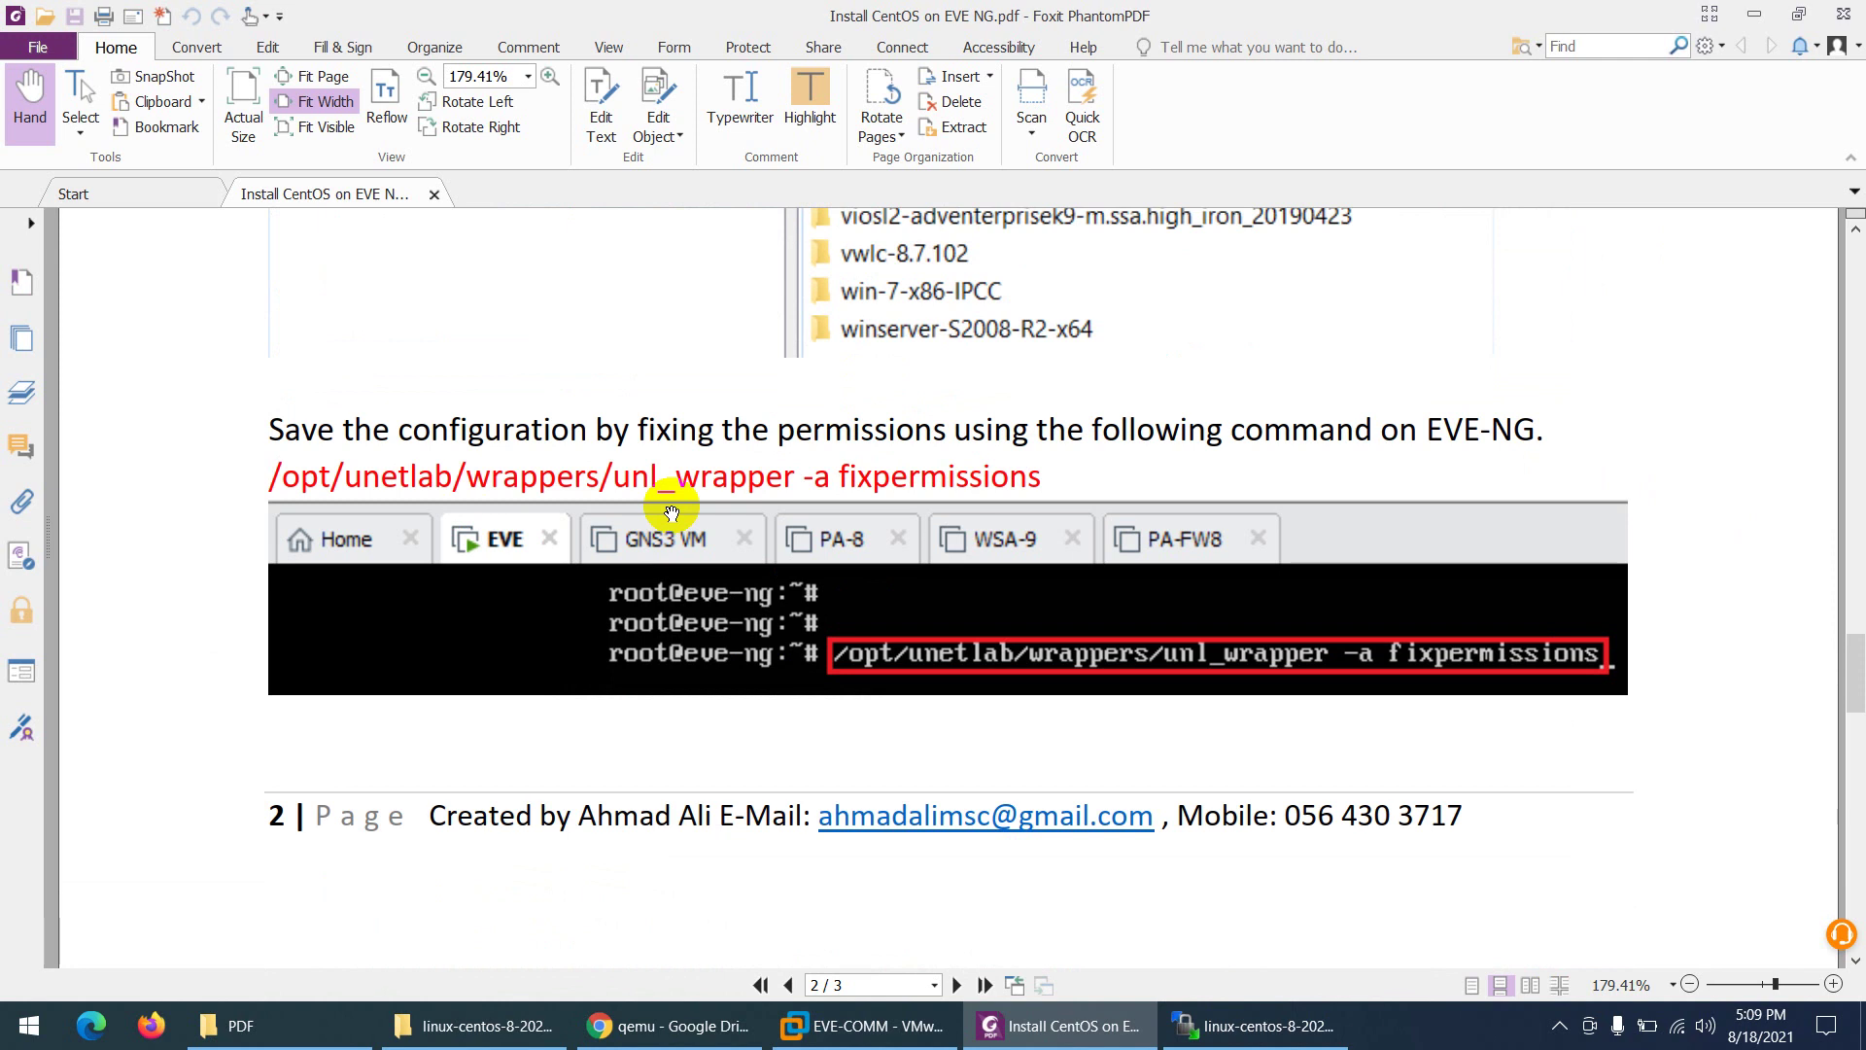
- Run the fixpermissions command on EVE-NG, then continue the guide to page 3
{"action": "left_click", "coordinate": [861, 1025]}
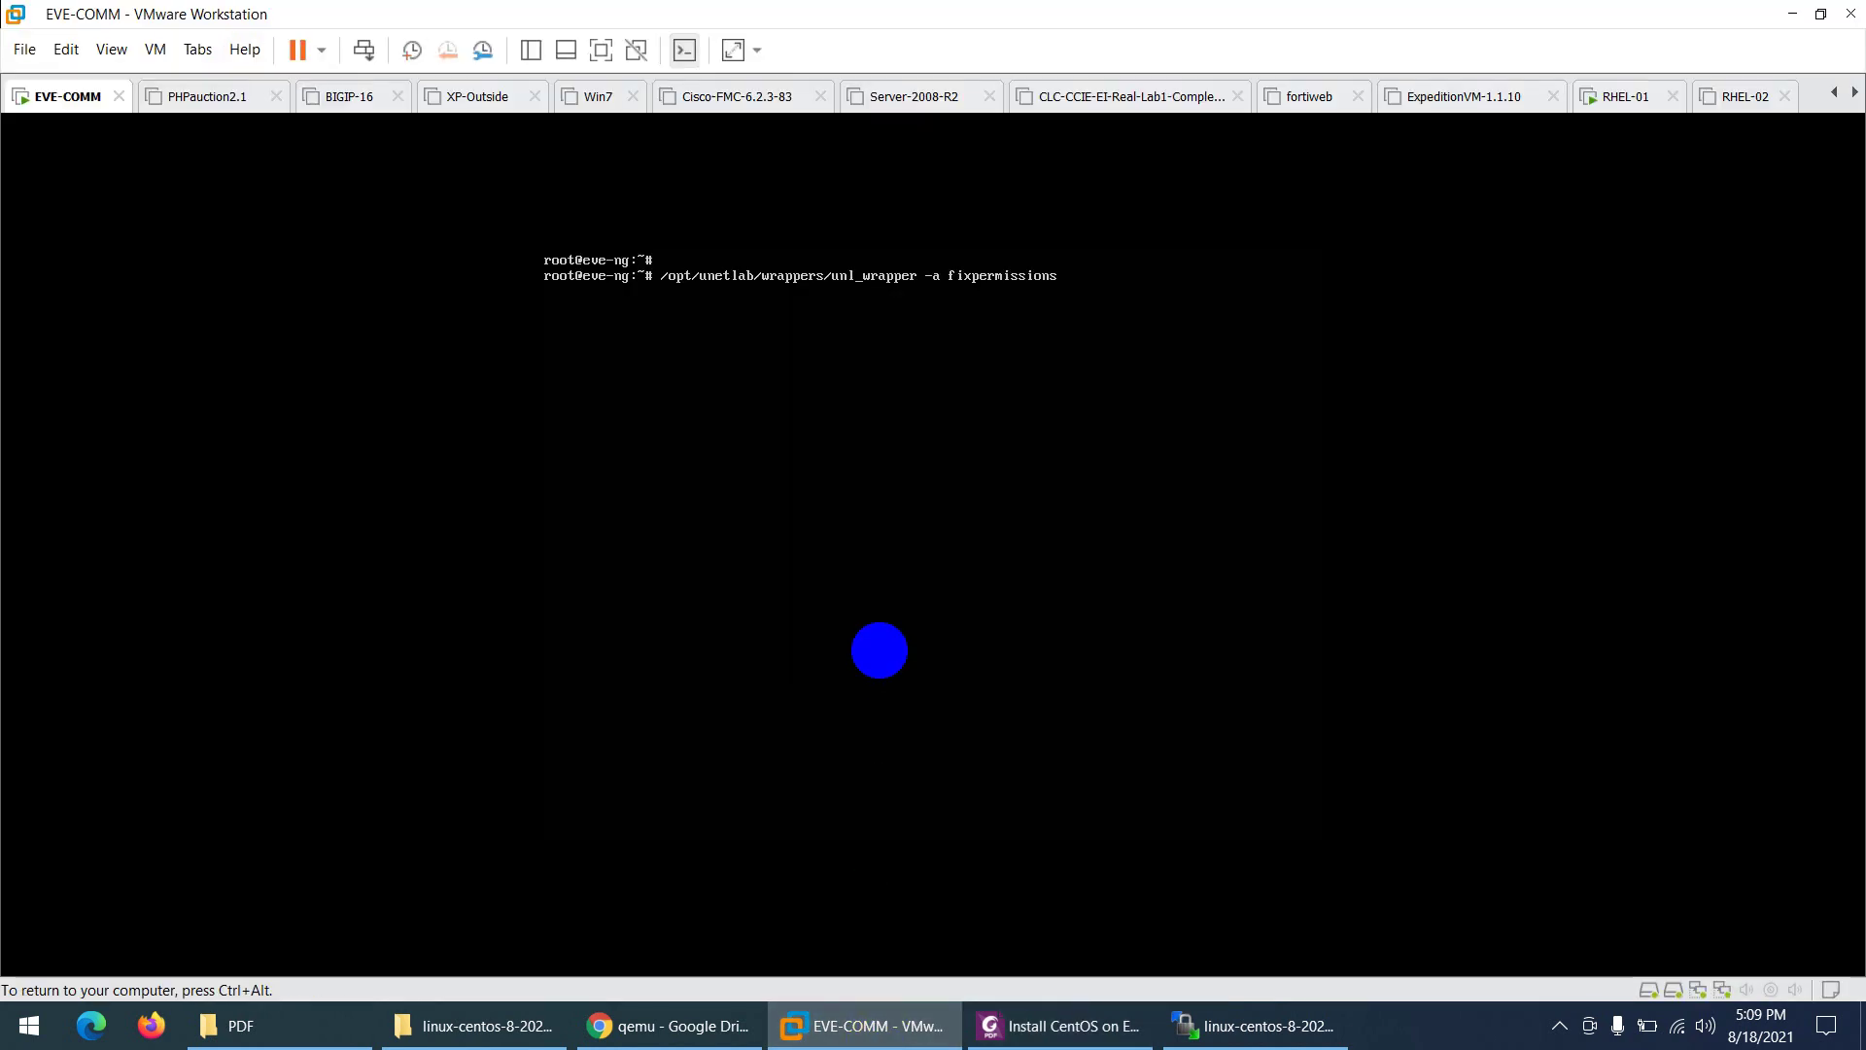
{"action": "key", "text": "Return"}
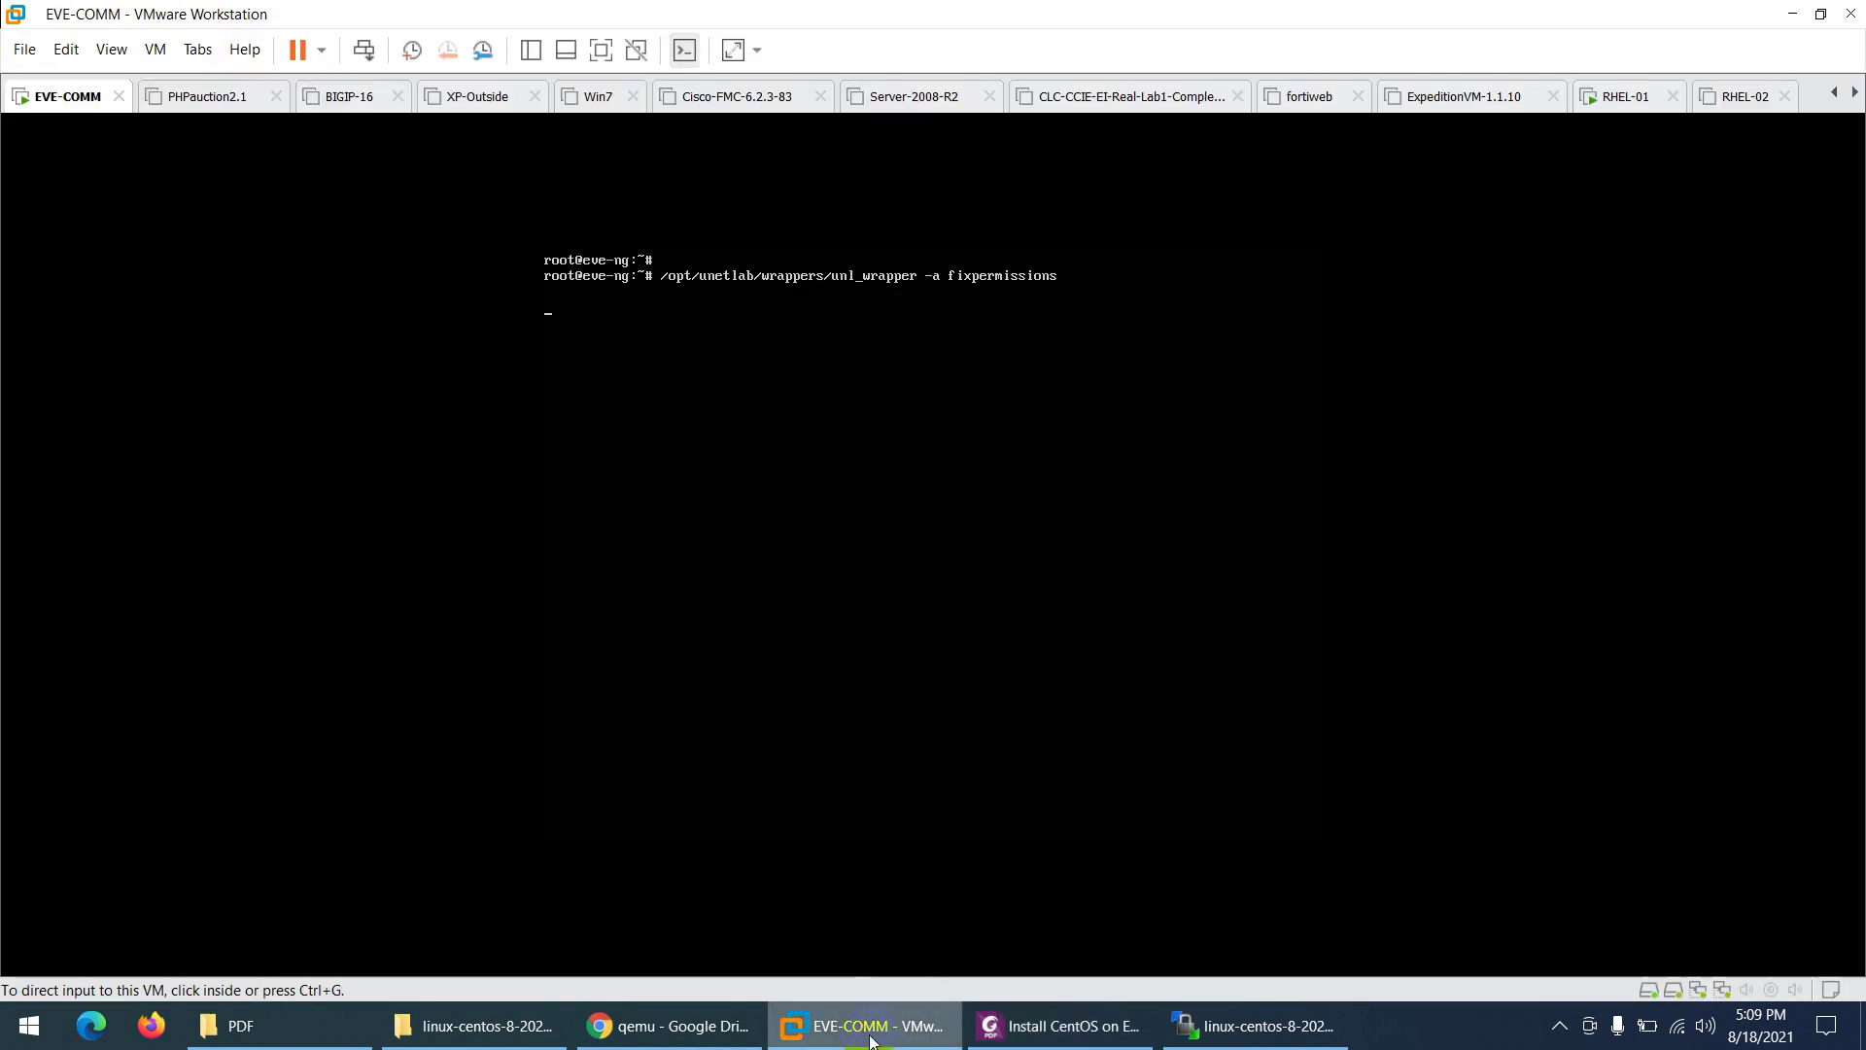
{"action": "left_click", "coordinate": [861, 1026]}
{"action": "scroll", "coordinate": [666, 743], "scroll_direction": "down", "scroll_amount": 2}
{"action": "scroll", "coordinate": [665, 743], "scroll_direction": "down", "scroll_amount": 5}
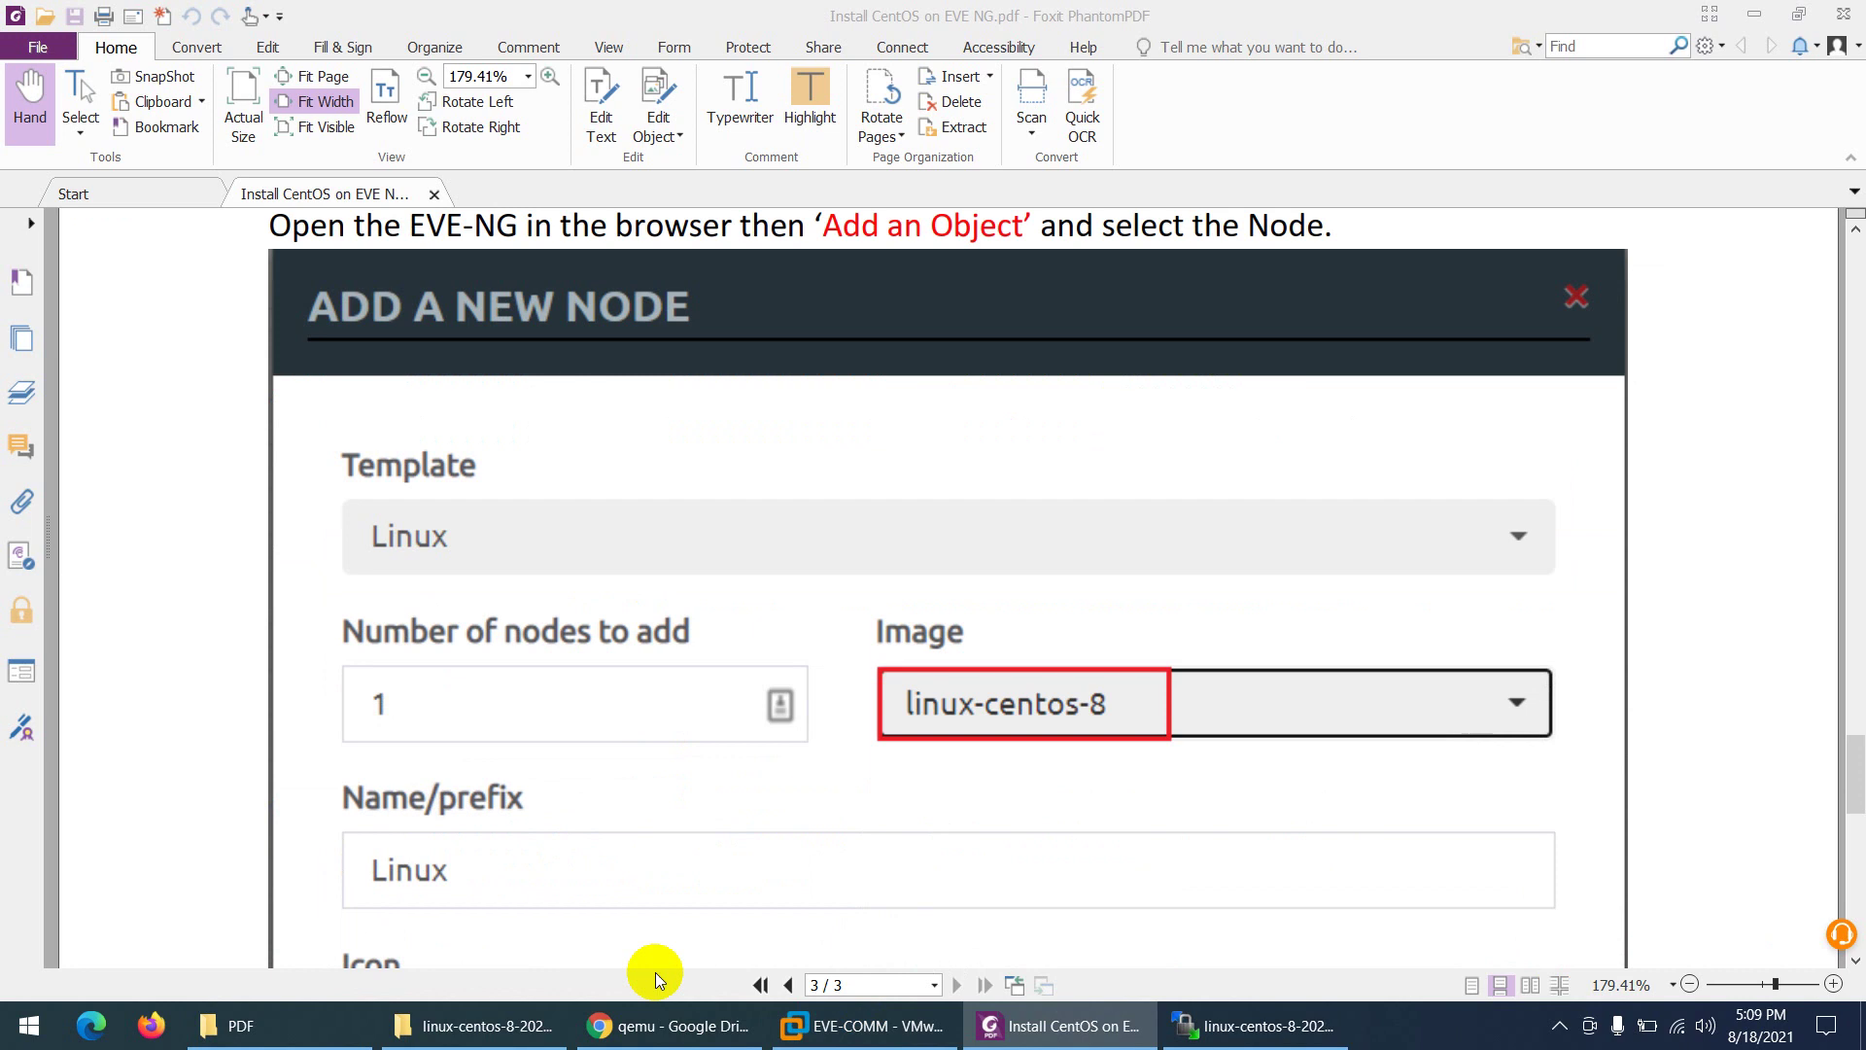
{"action": "left_click", "coordinate": [660, 1026]}
- Load EVE-NG at 192.168.114.128 in Chrome and choose Add a new object > Node
{"action": "left_click", "coordinate": [491, 66]}
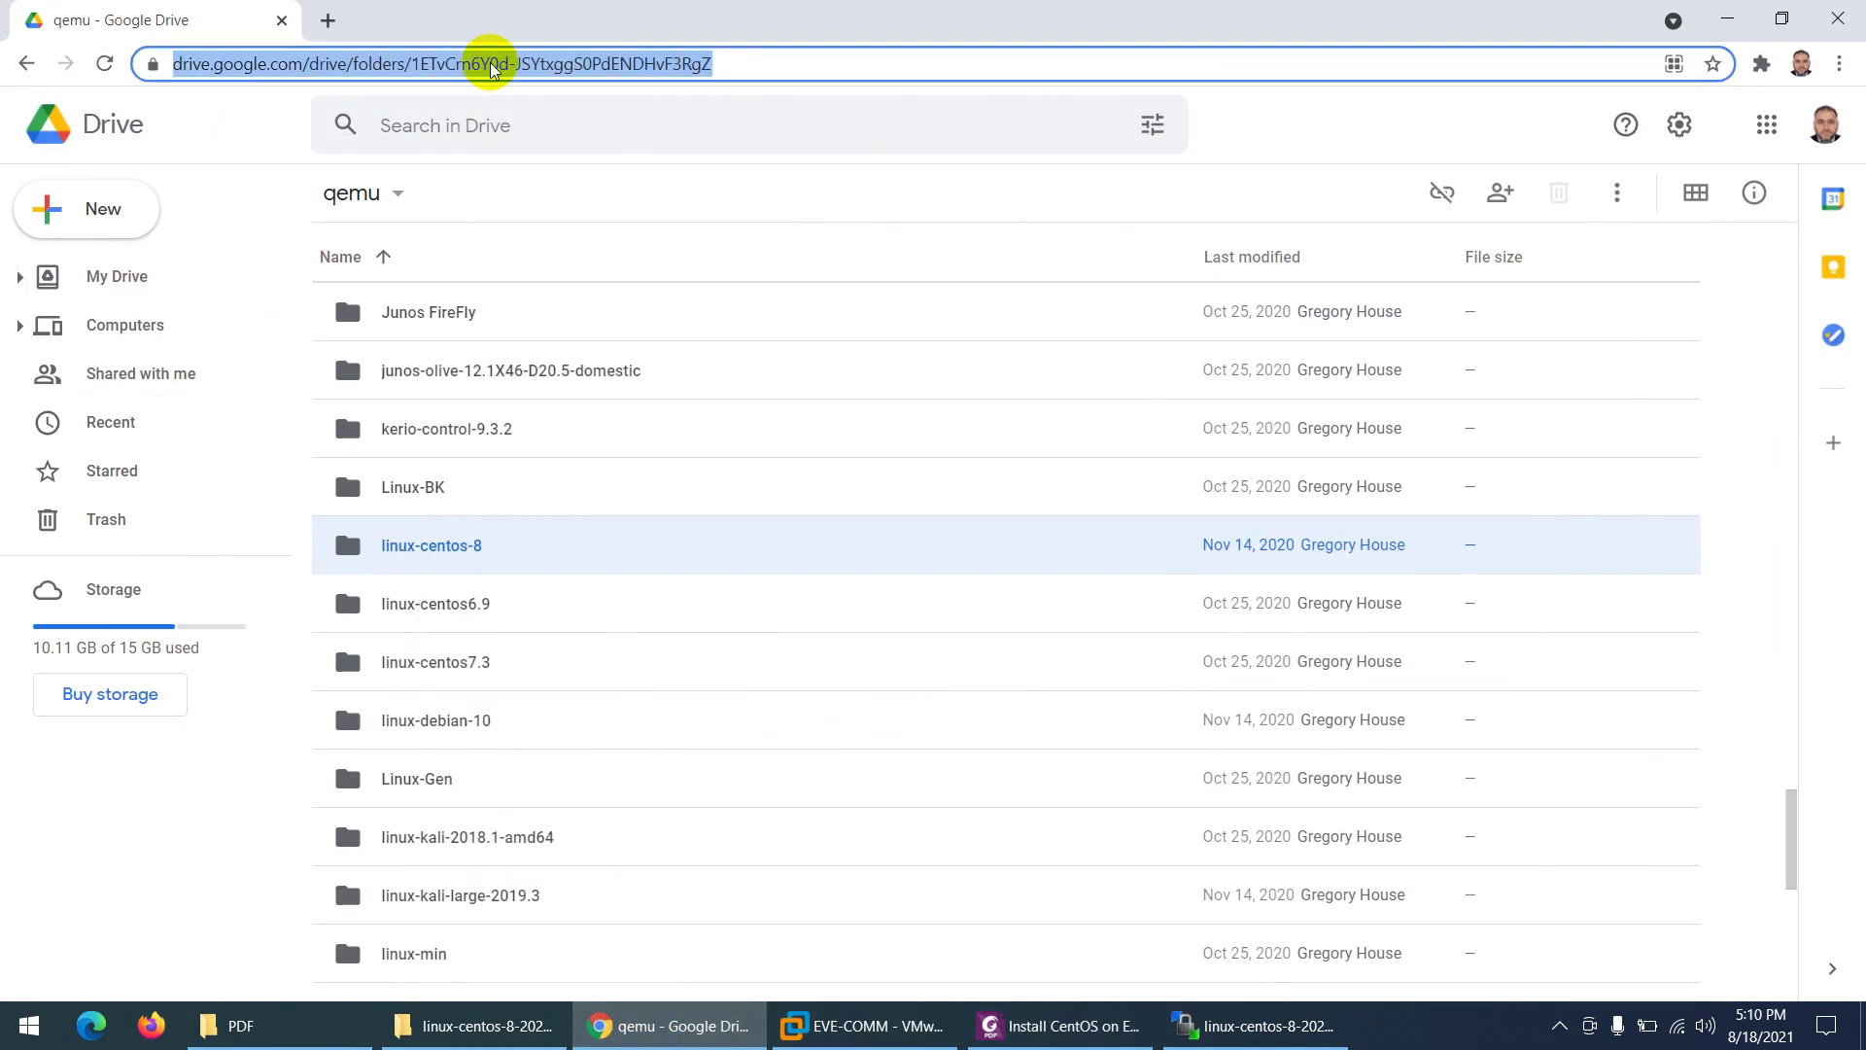
{"action": "type", "text": "192.168.100.210"}
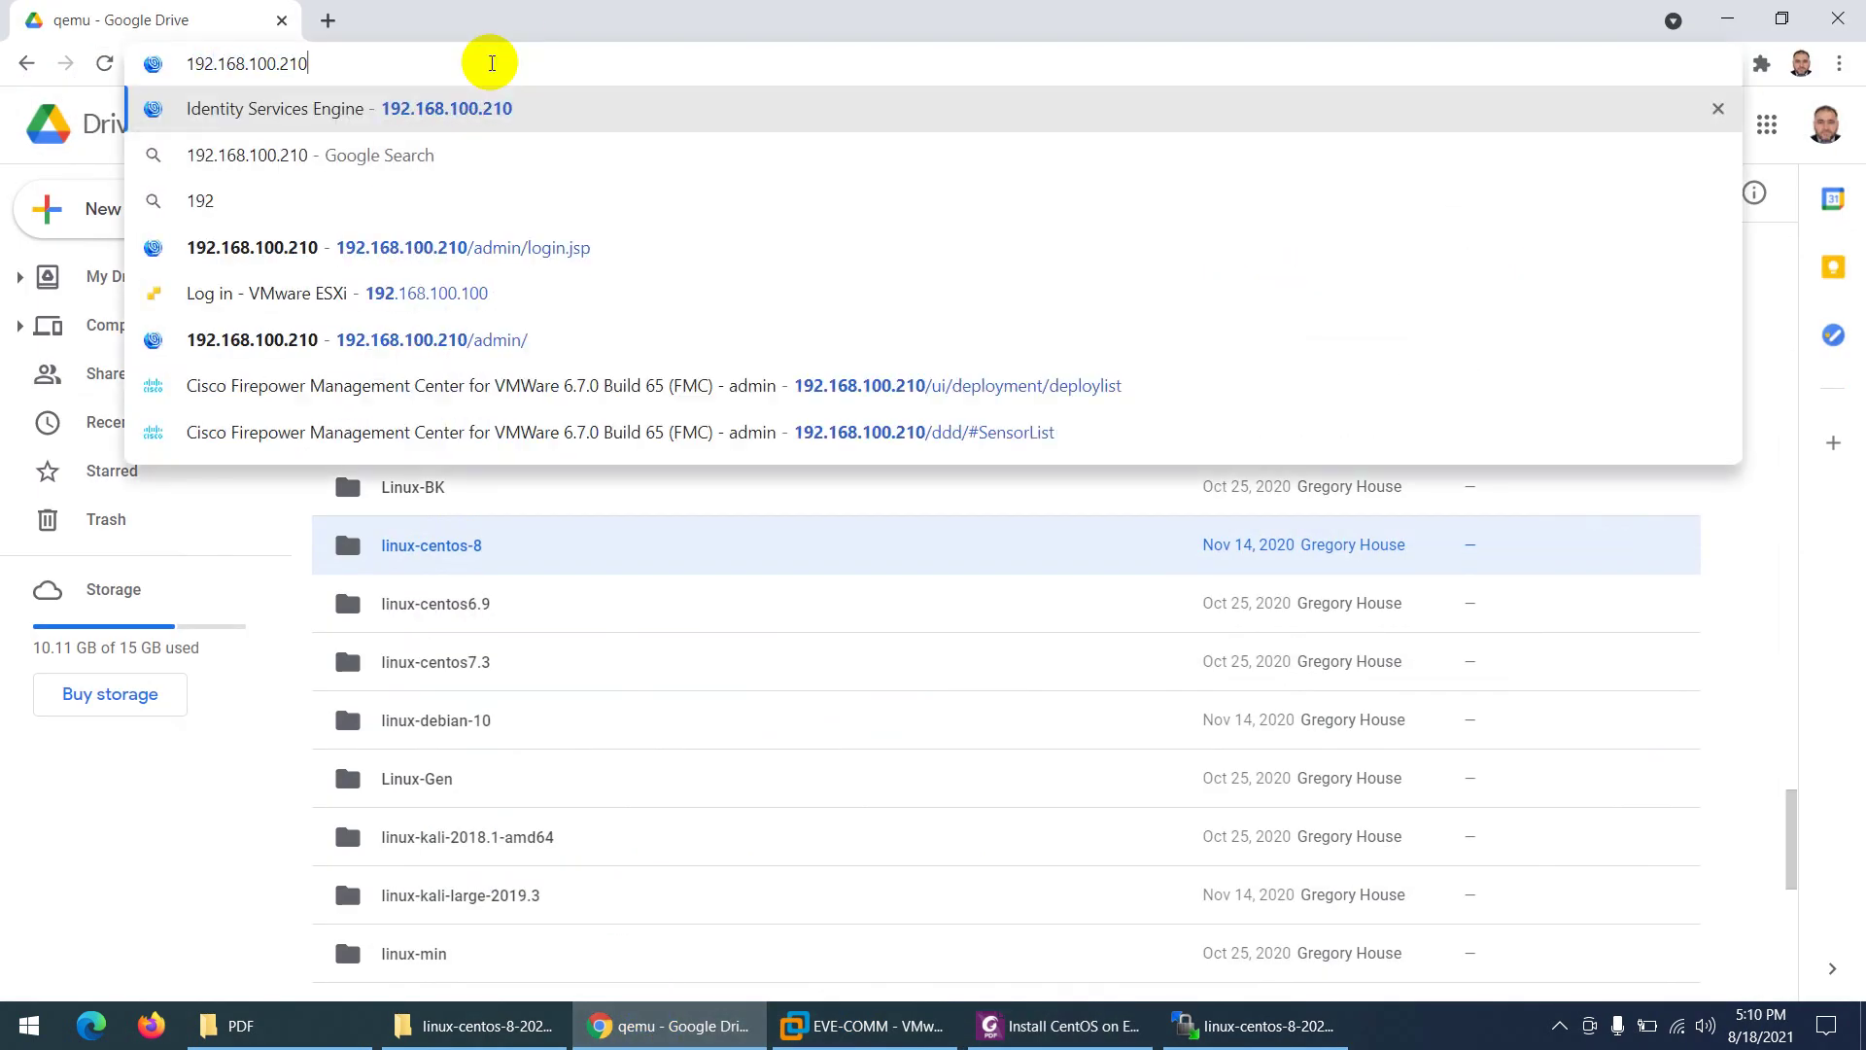
{"action": "key", "text": "BackSpace"}
{"action": "key", "text": "BackSpace"}
{"action": "key", "text": "BackSpace"}
{"action": "key", "text": "BackSpace"}
{"action": "key", "text": "BackSpace"}
{"action": "key", "text": "BackSpace"}
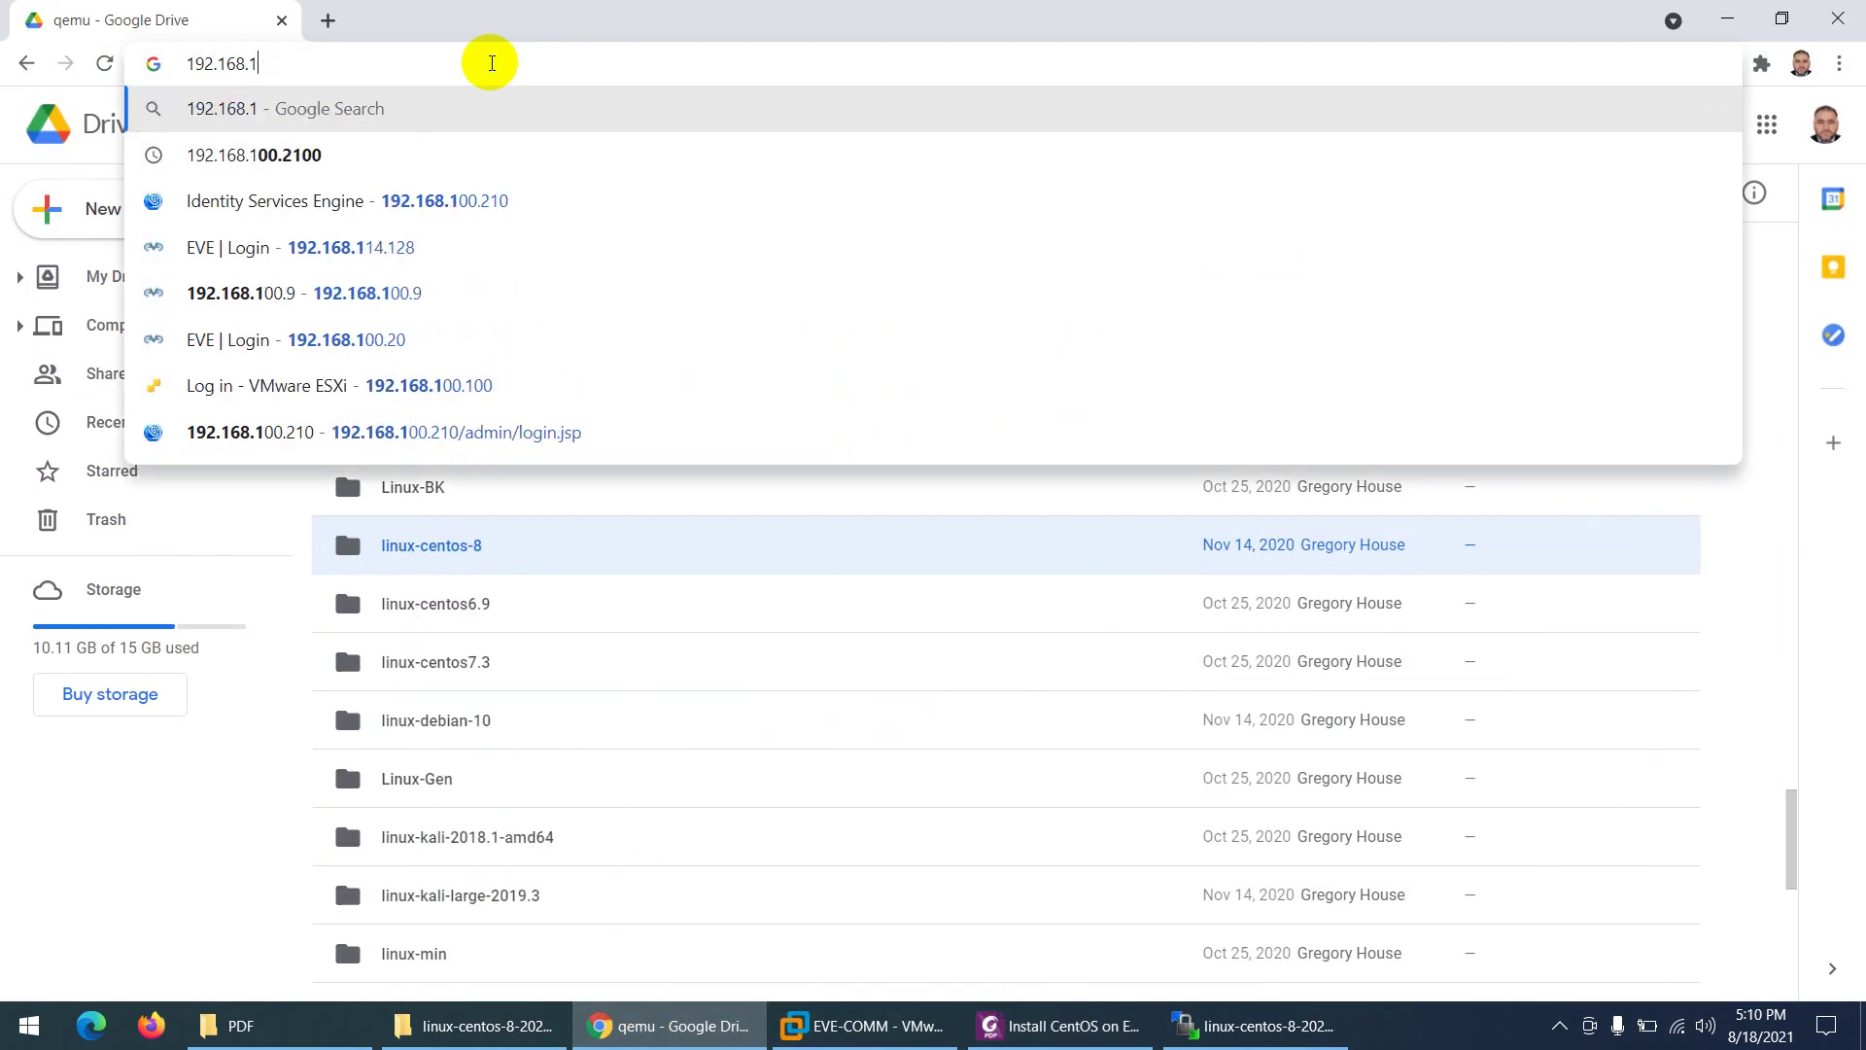
{"action": "type", "text": "1"}
{"action": "key", "text": "Return"}
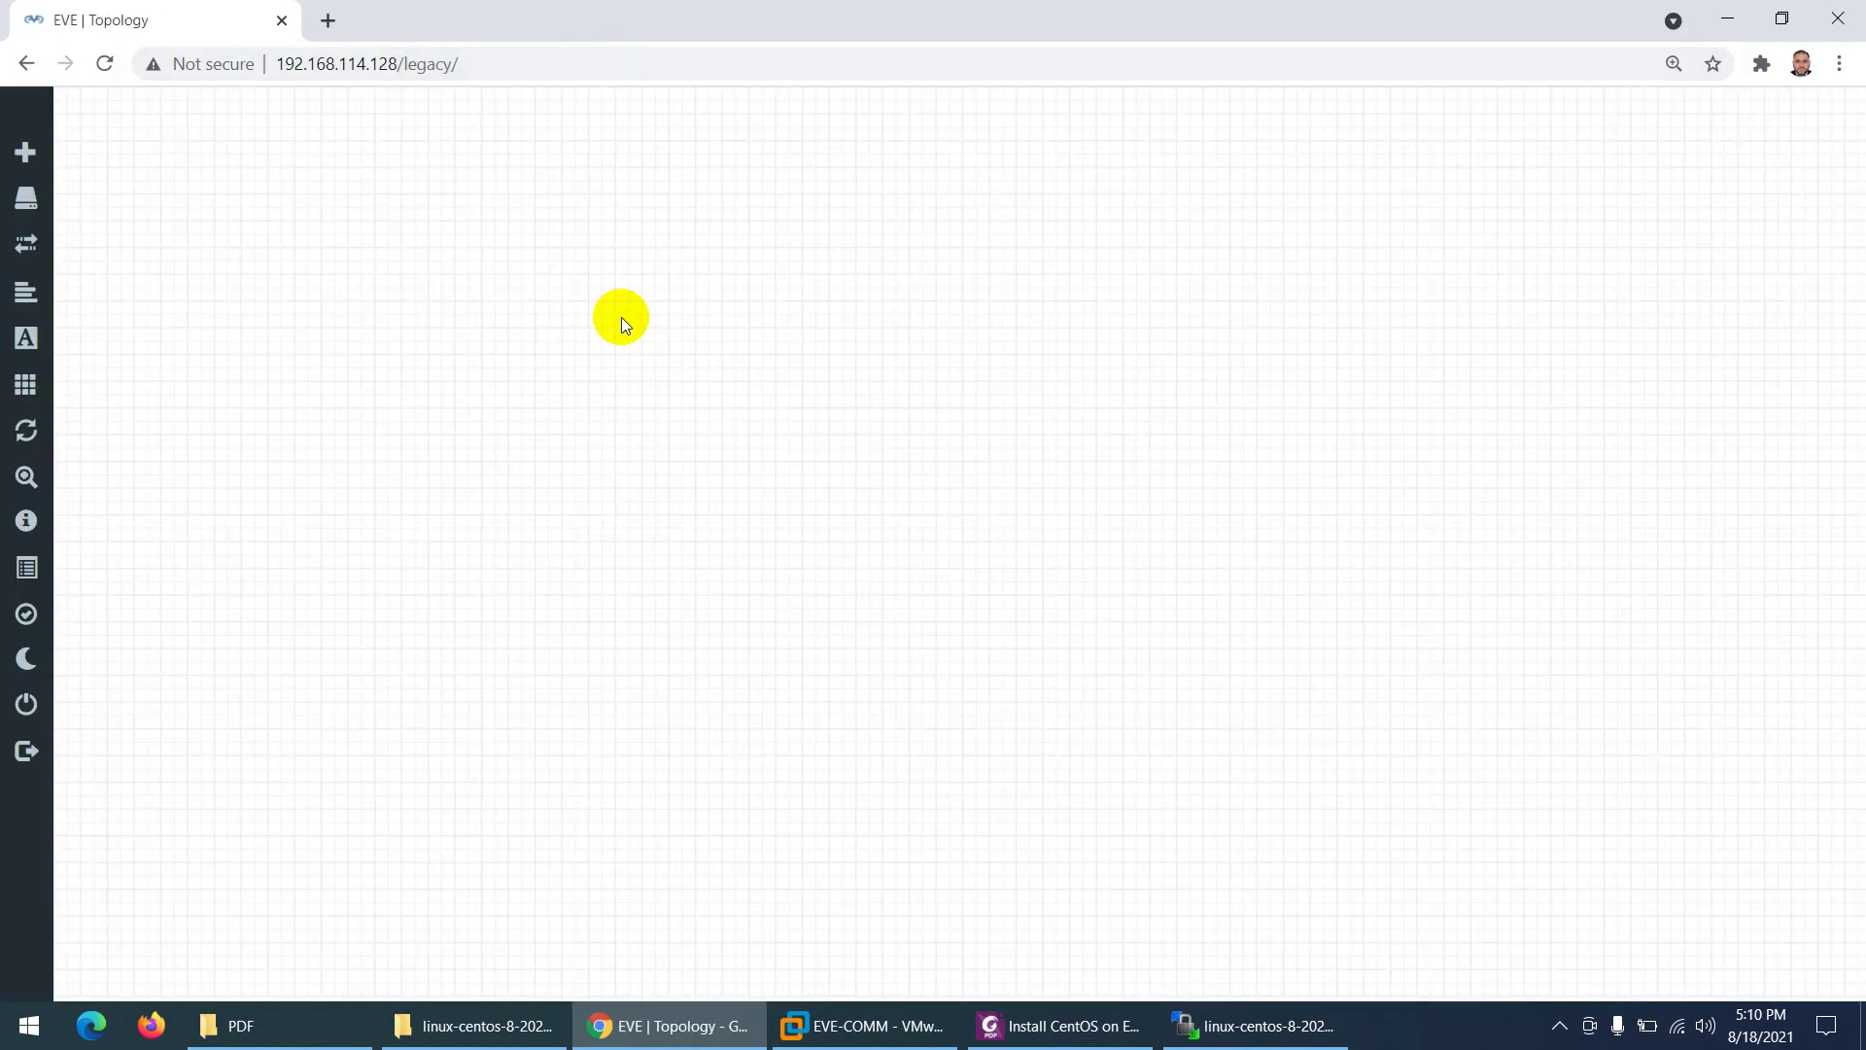
{"action": "right_click", "coordinate": [747, 271]}
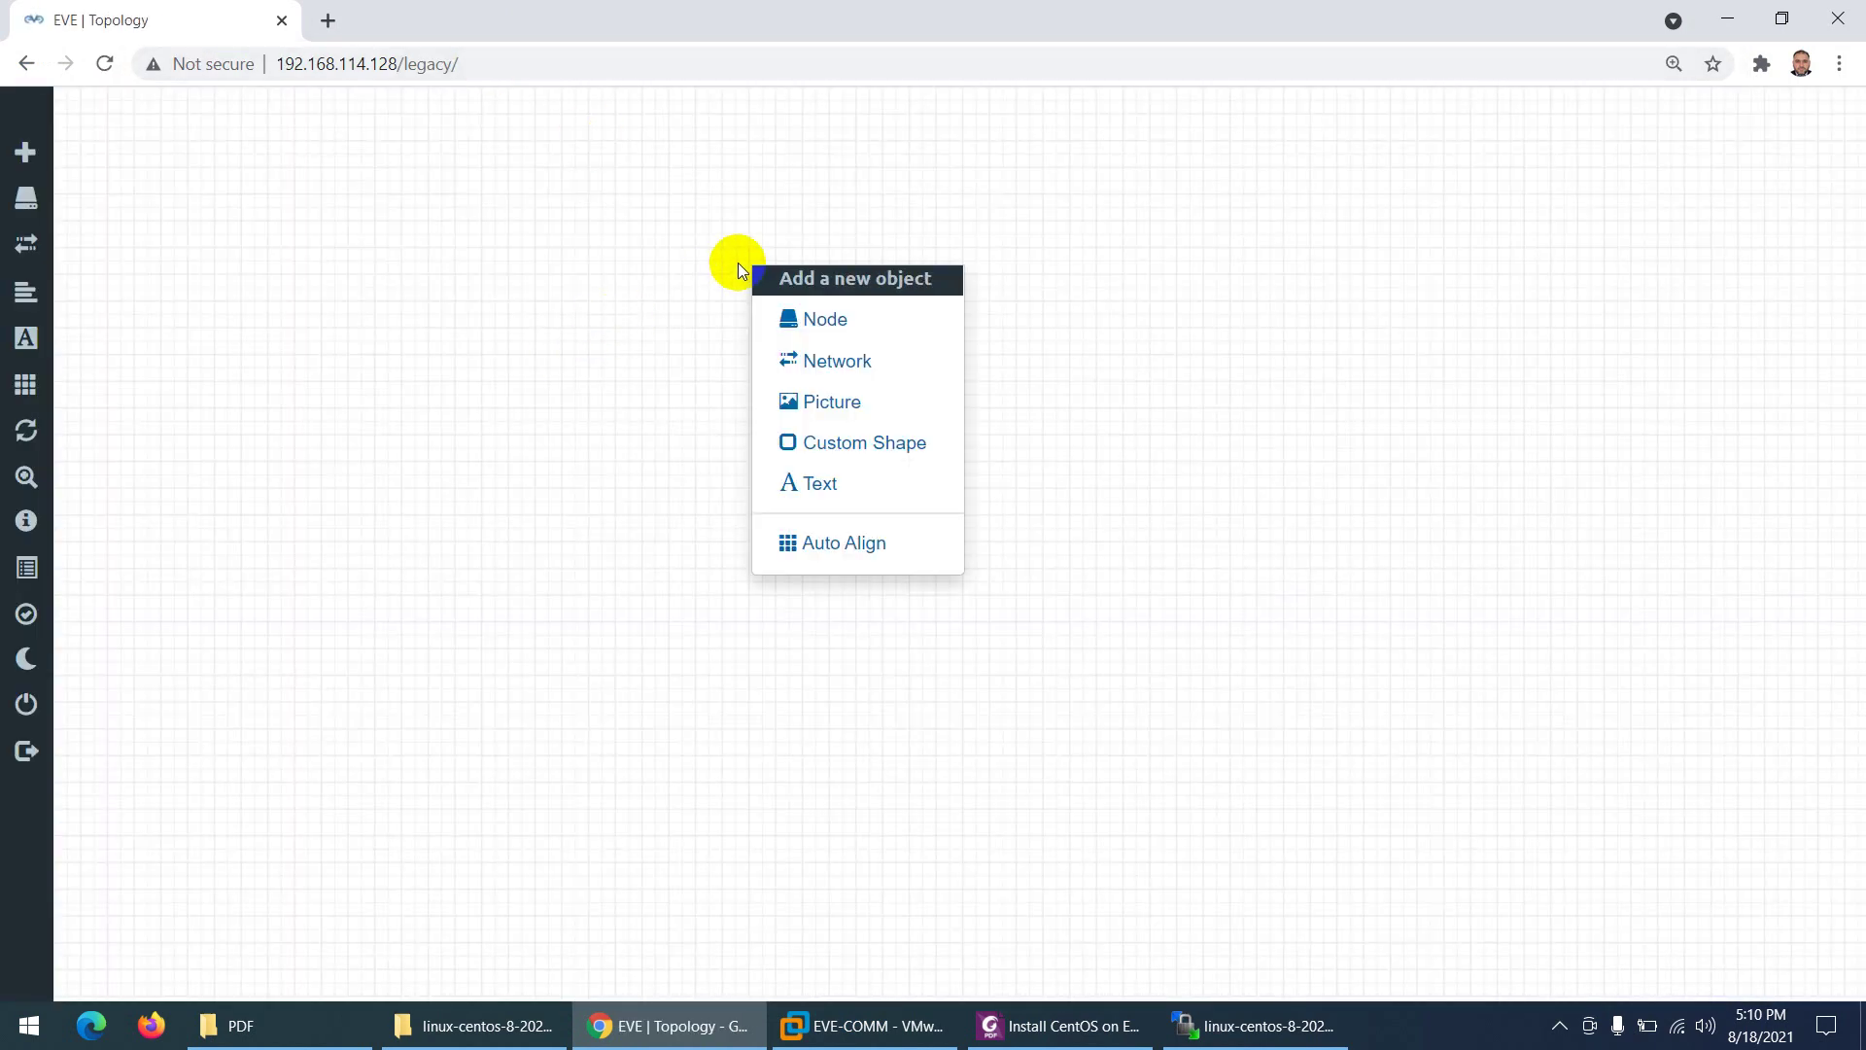
{"action": "left_click", "coordinate": [787, 325]}
- Choose the Linux template with the linux-centos-8 image for the new node
{"action": "type", "text": "lin"}
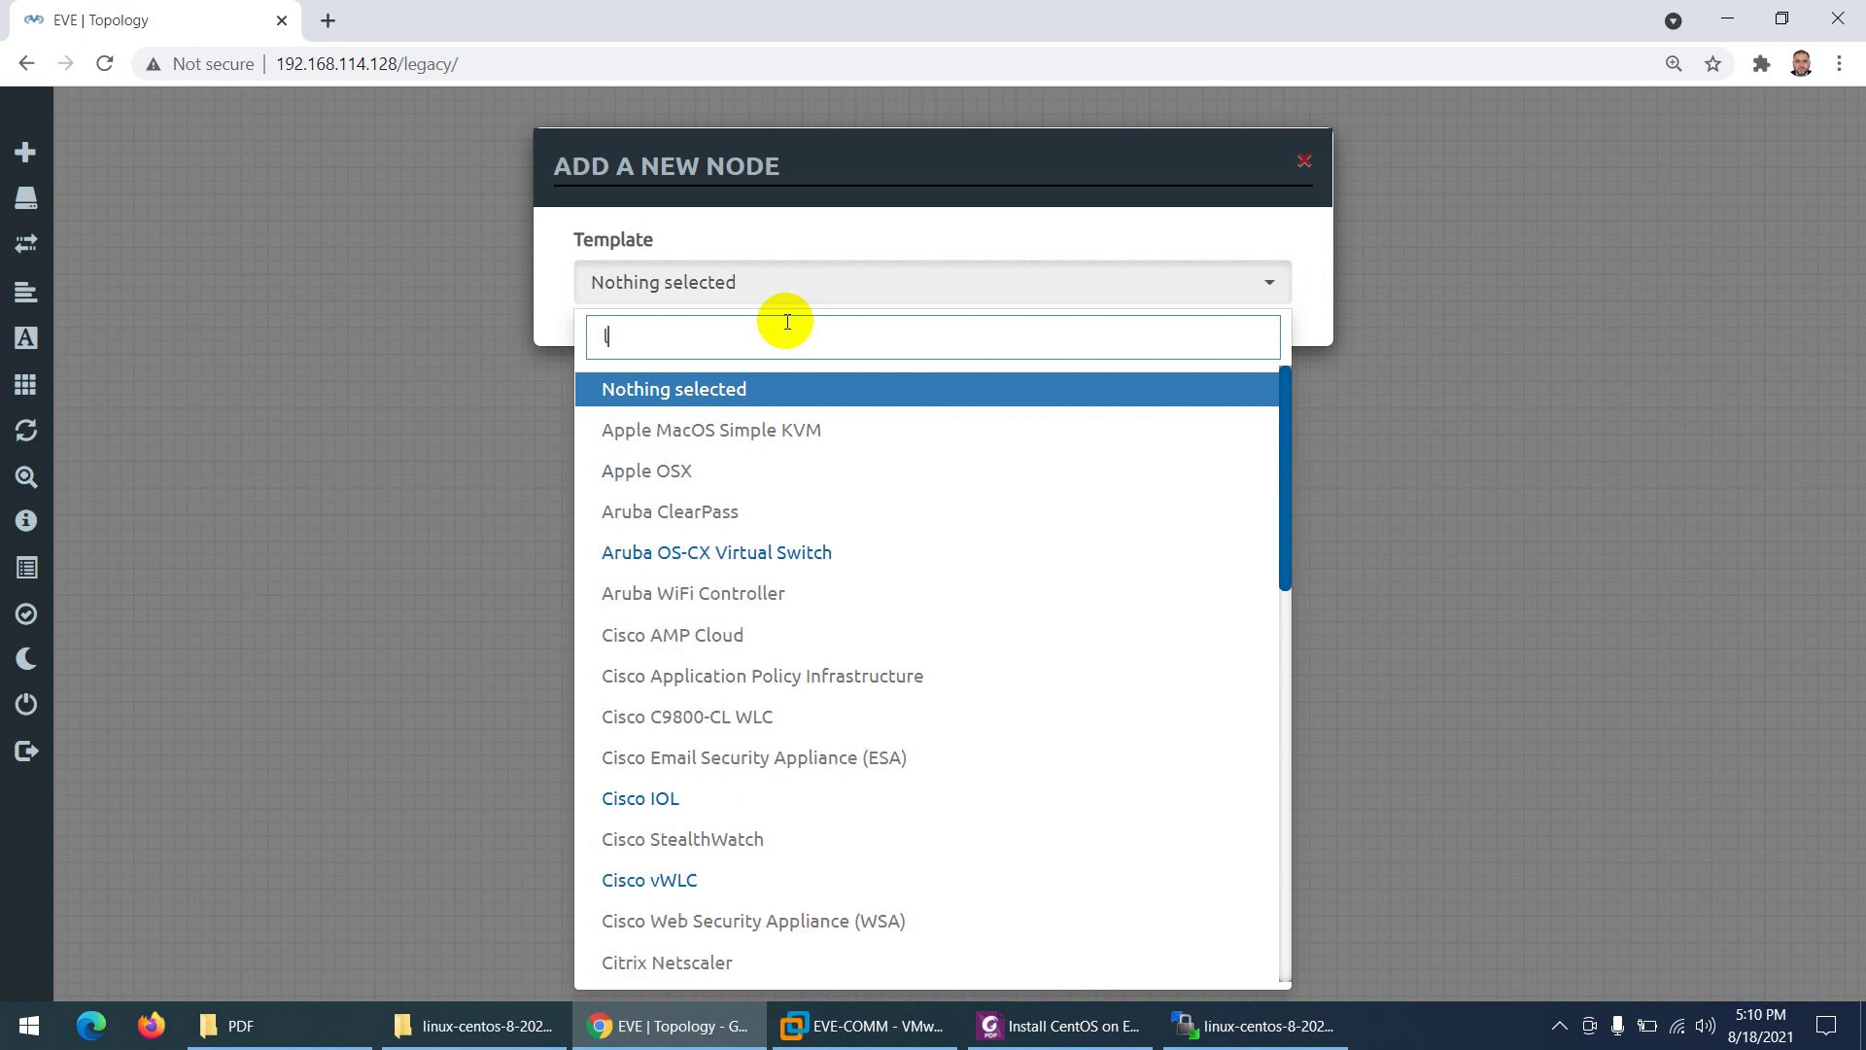
{"action": "left_click", "coordinate": [608, 391]}
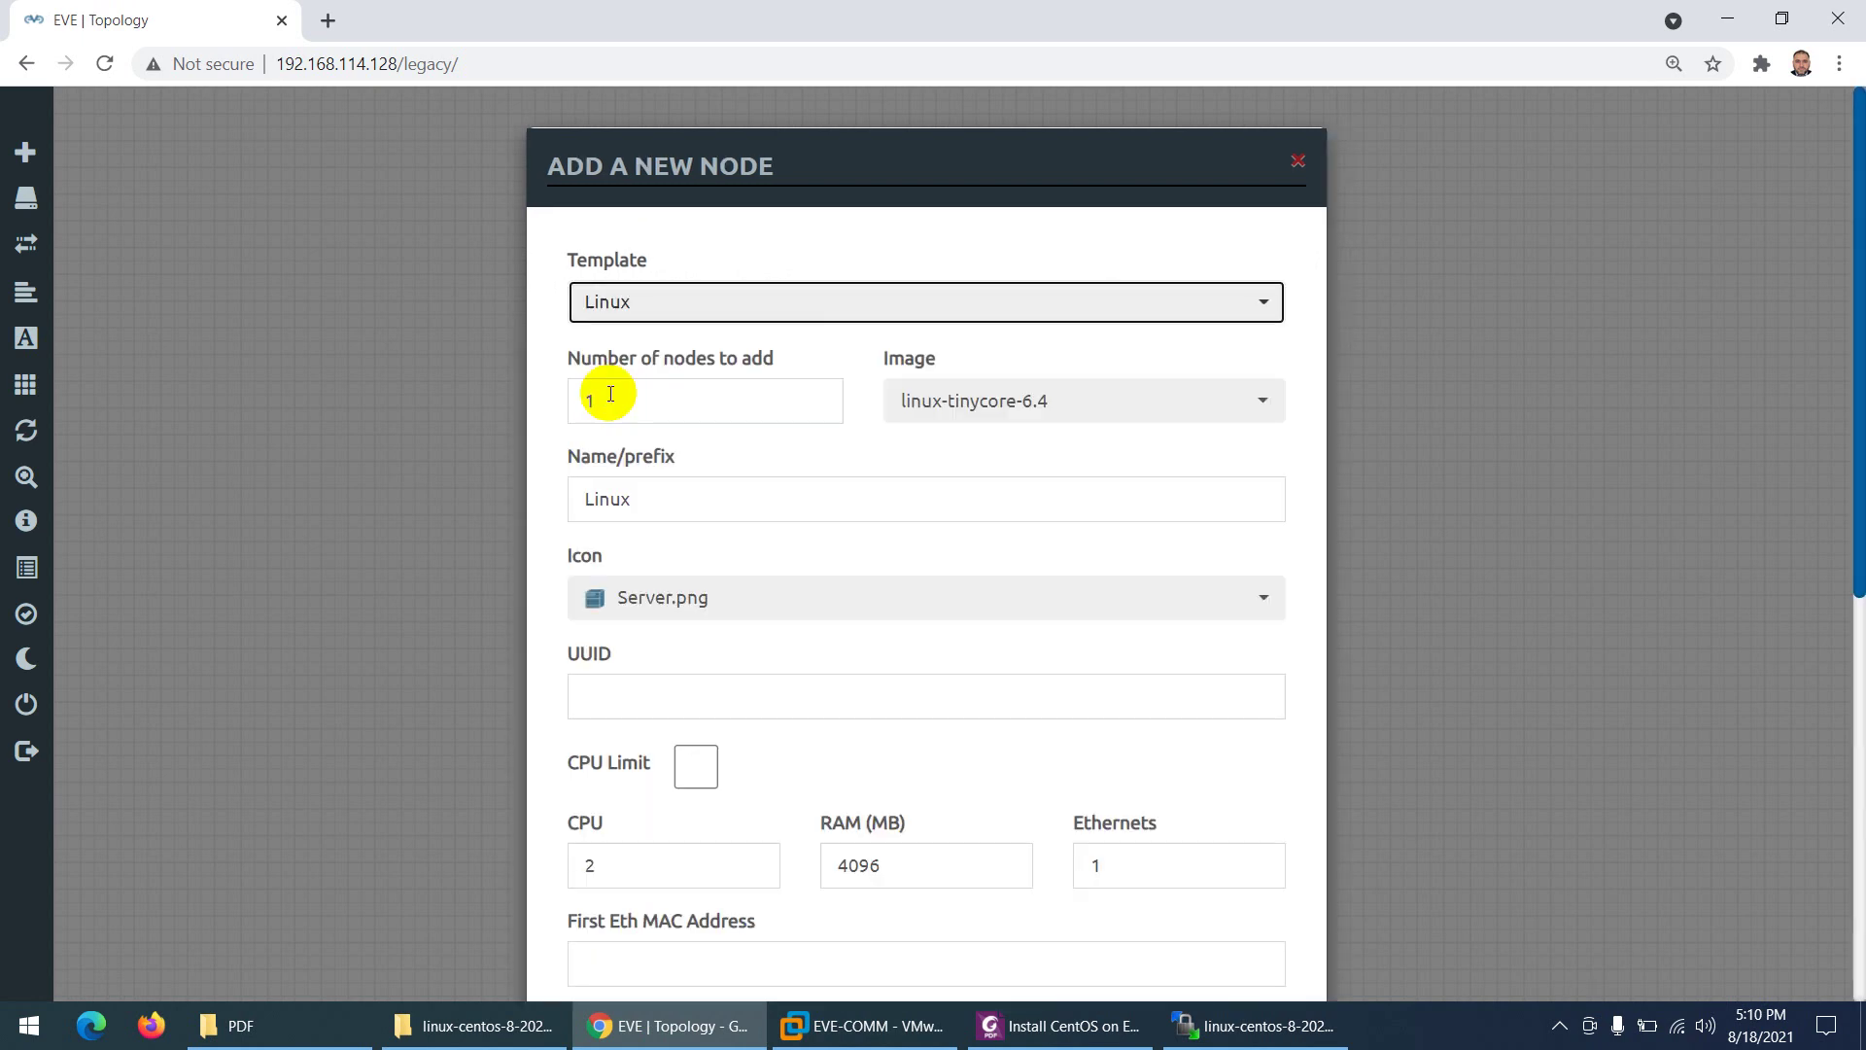
{"action": "left_click", "coordinate": [921, 408]}
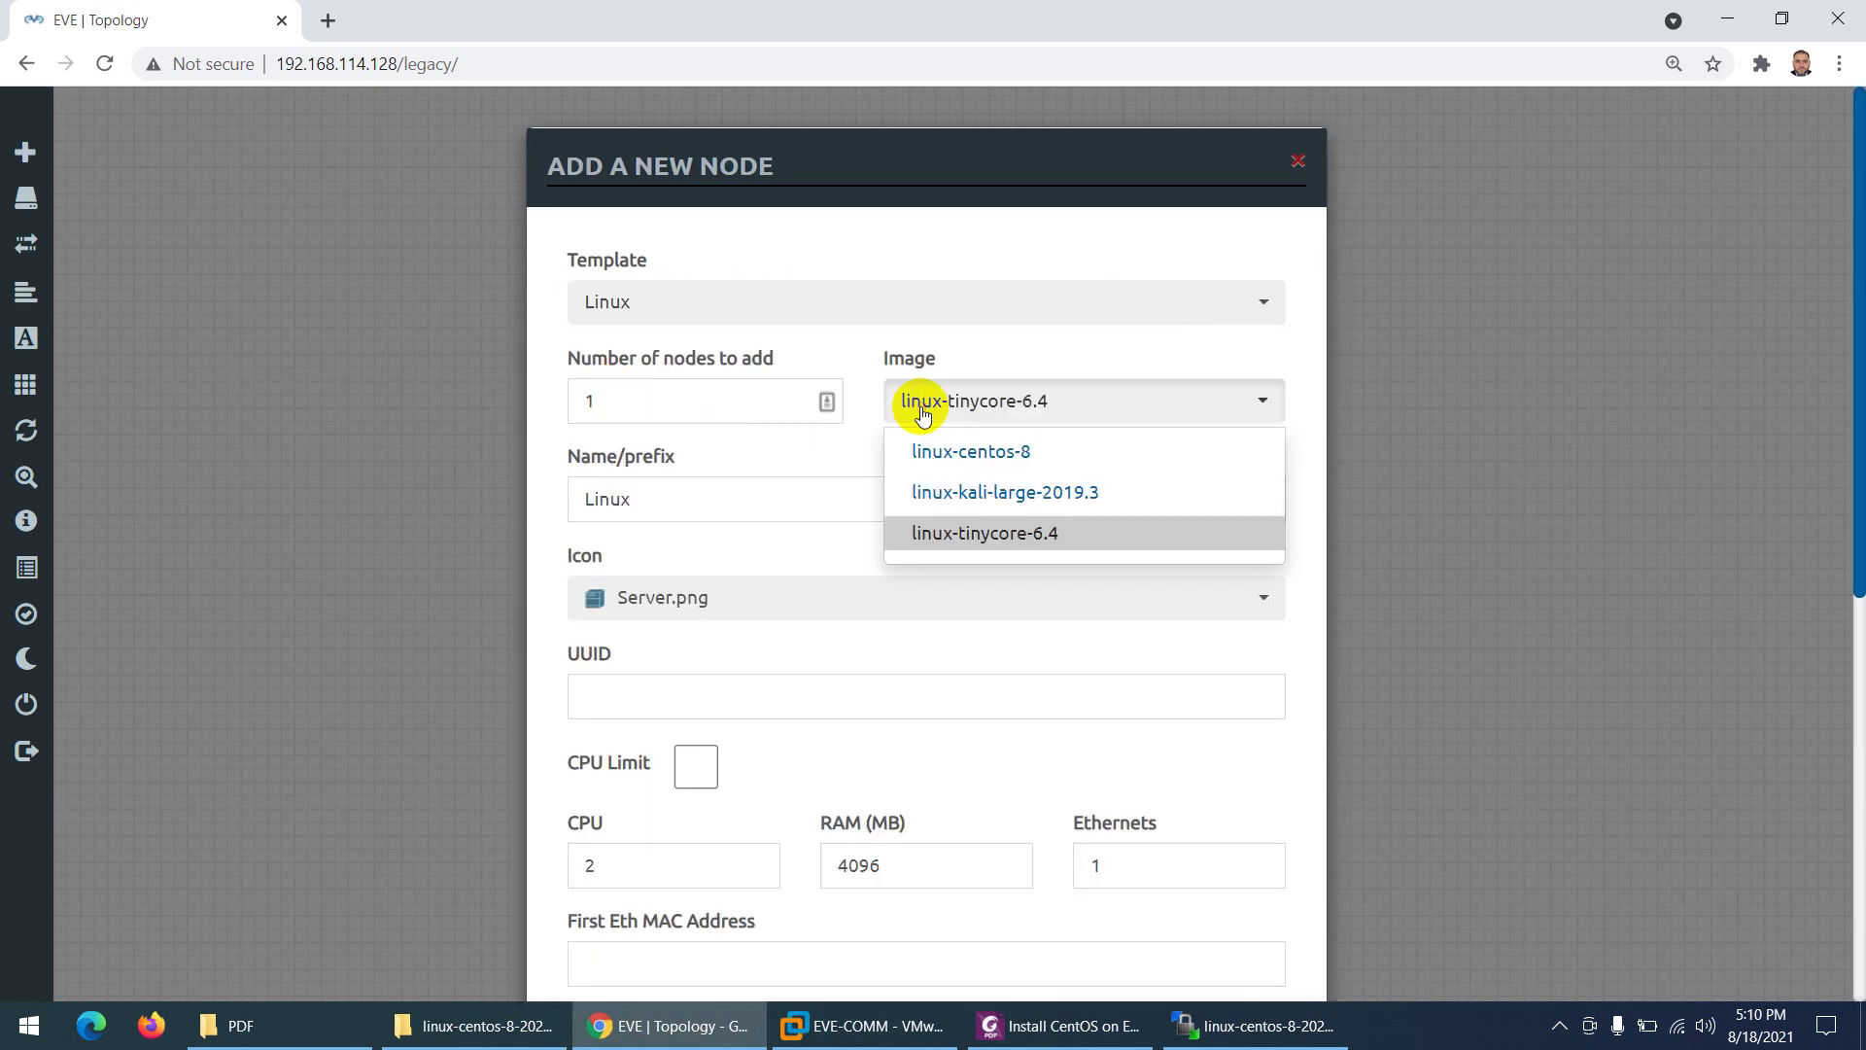
{"action": "left_click", "coordinate": [948, 468]}
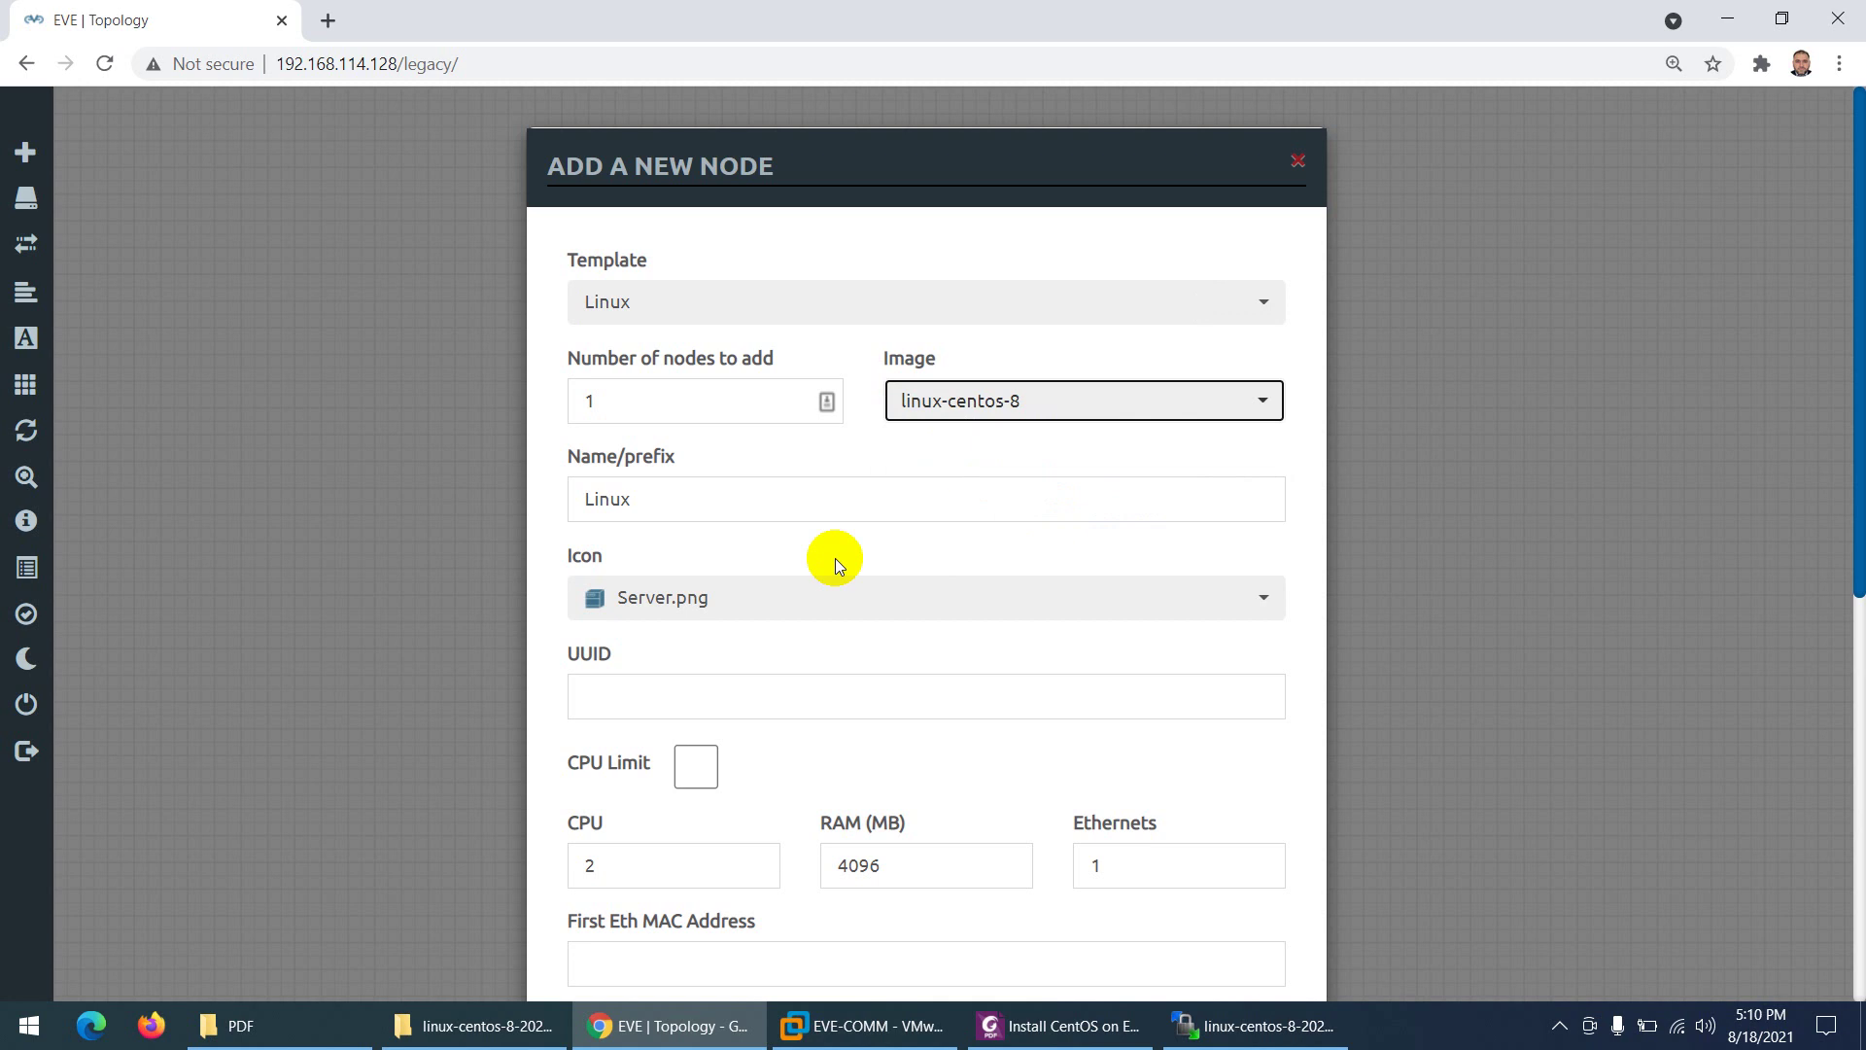
- Change the name prefix to Centos, save the node, and nudge it on the canvas
{"action": "left_click_drag", "start_coordinate": [645, 499], "coordinate": [550, 508]}
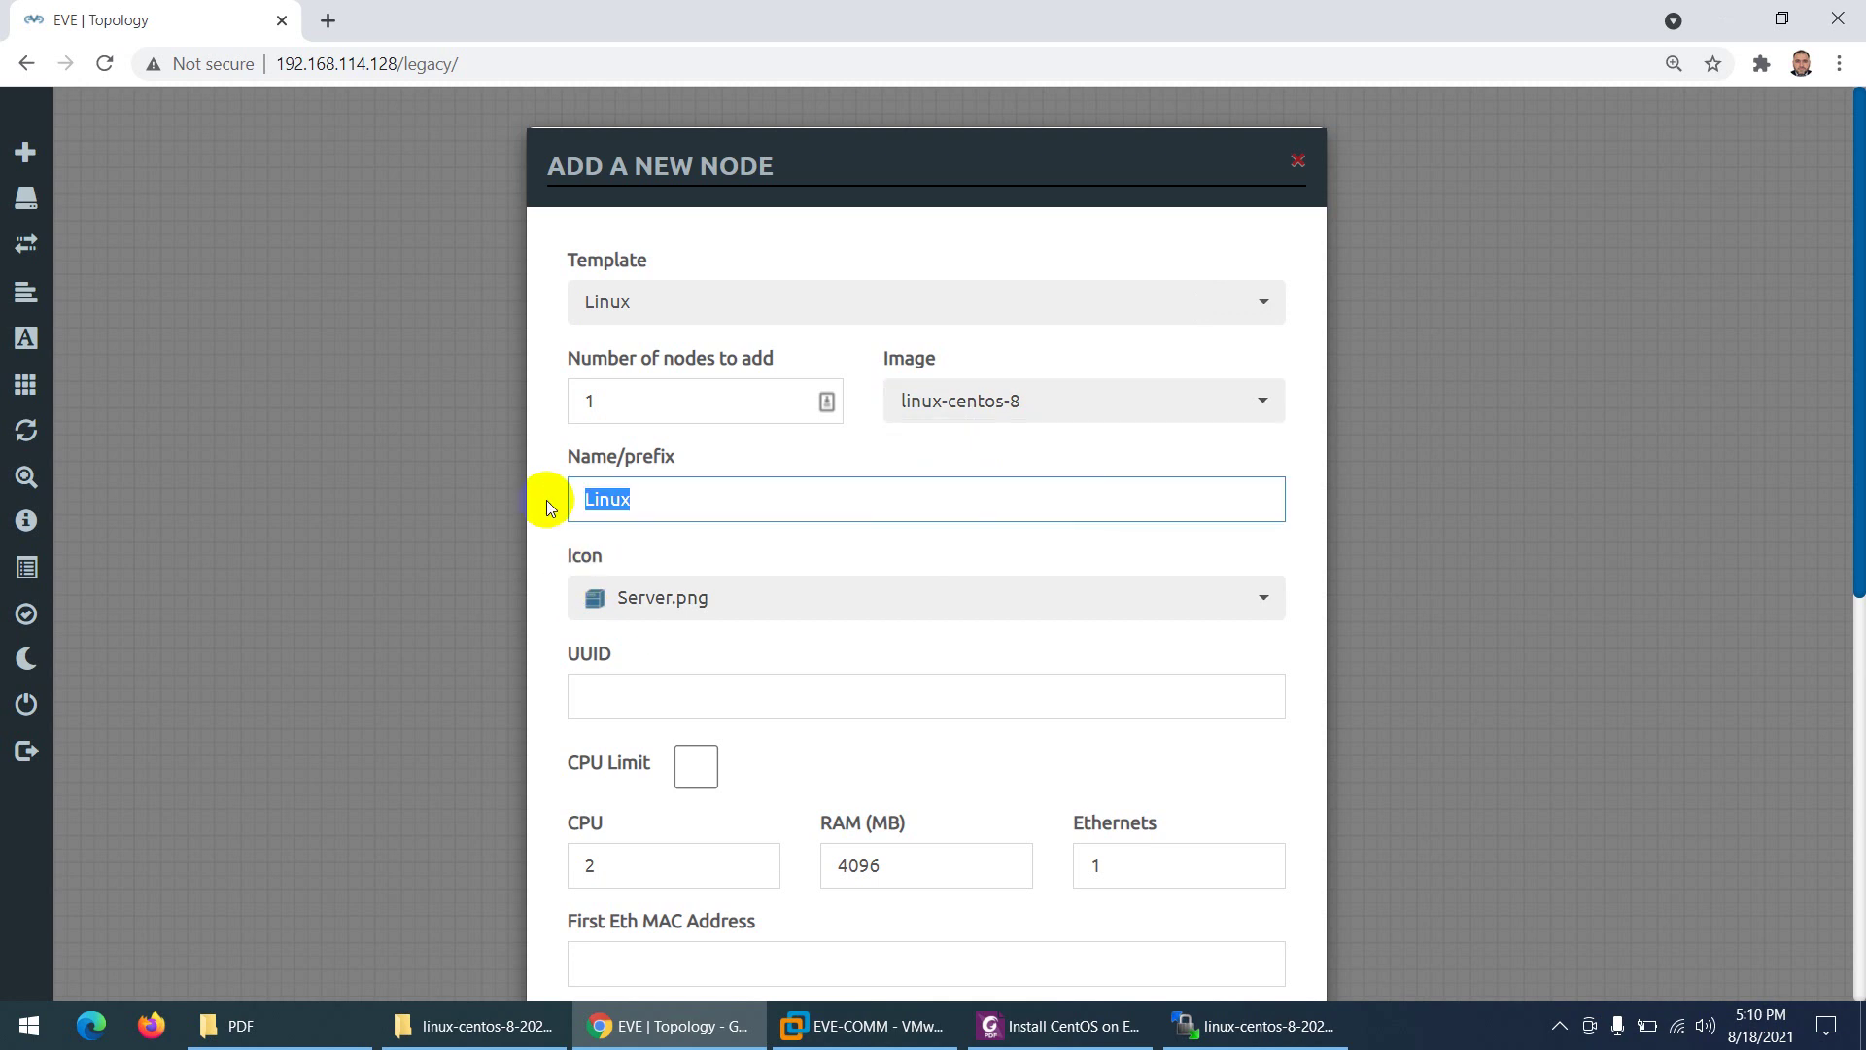
{"action": "type", "text": "Centos"}
{"action": "scroll", "coordinate": [665, 619], "scroll_direction": "down", "scroll_amount": 3}
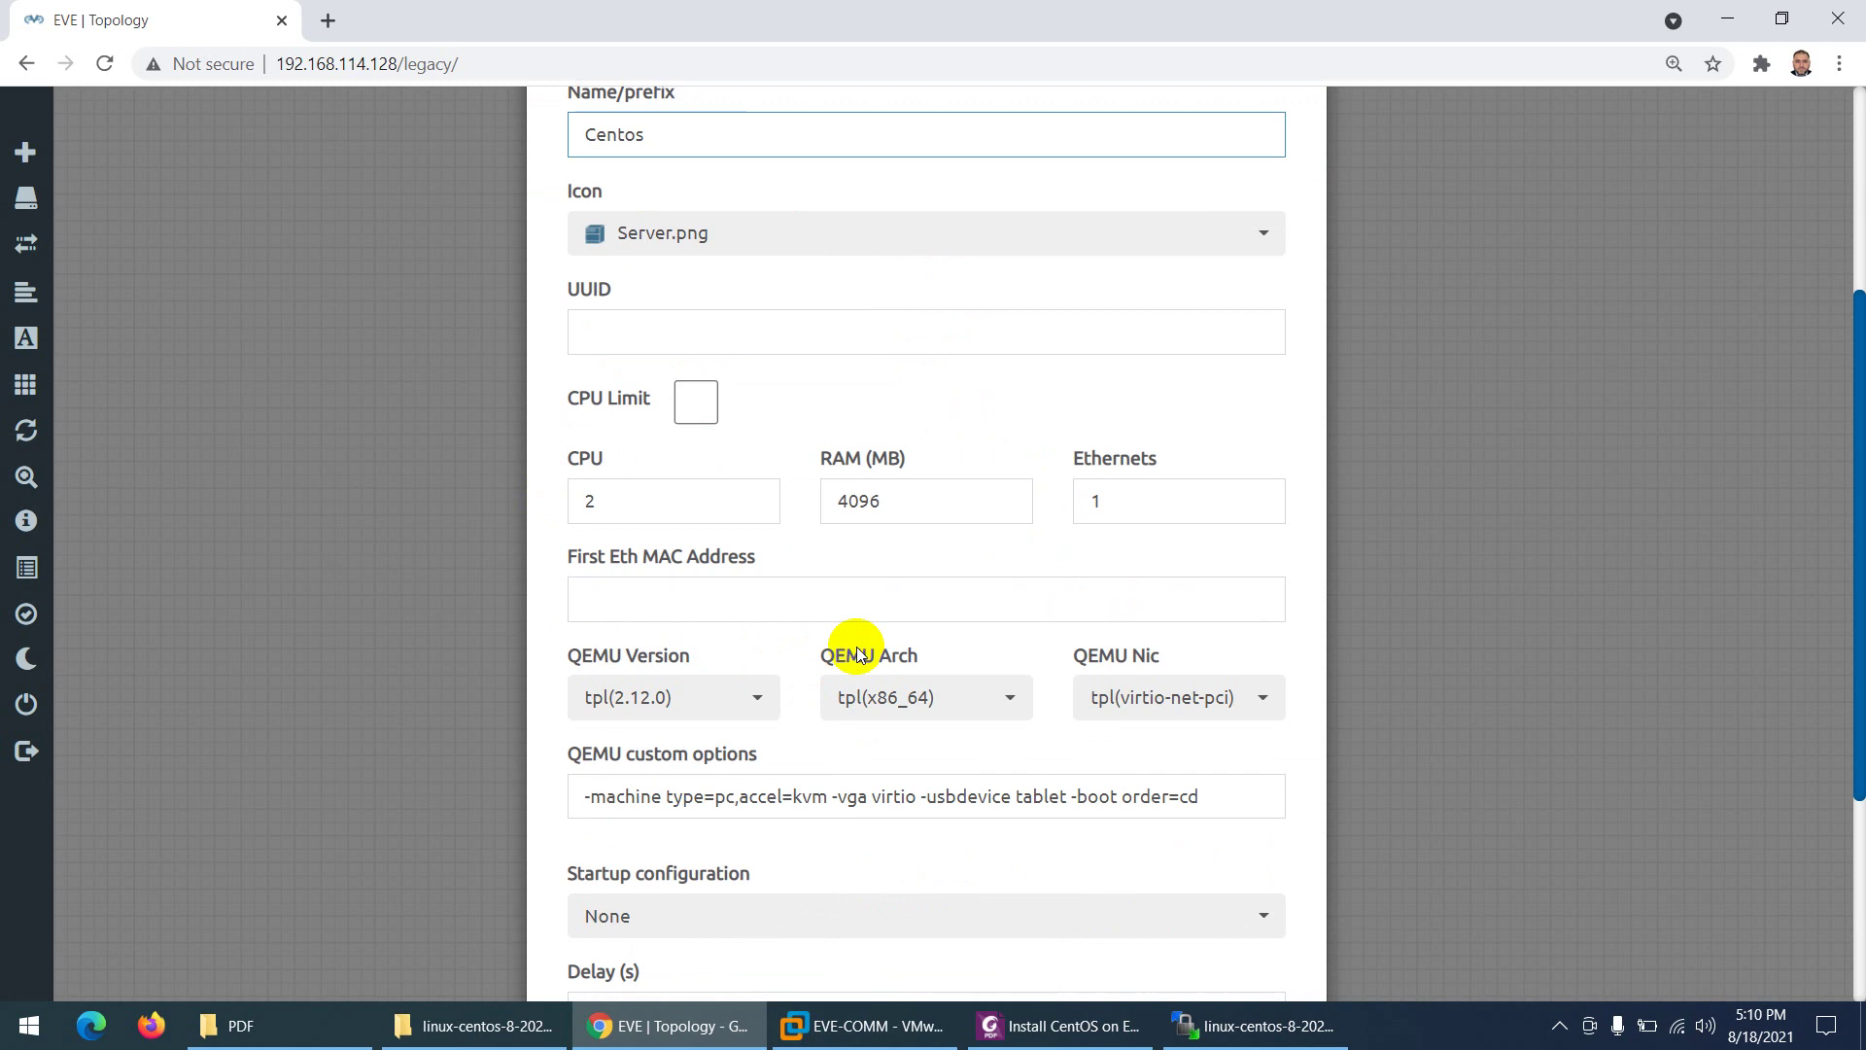
{"action": "scroll", "coordinate": [898, 505], "scroll_direction": "down", "scroll_amount": 3}
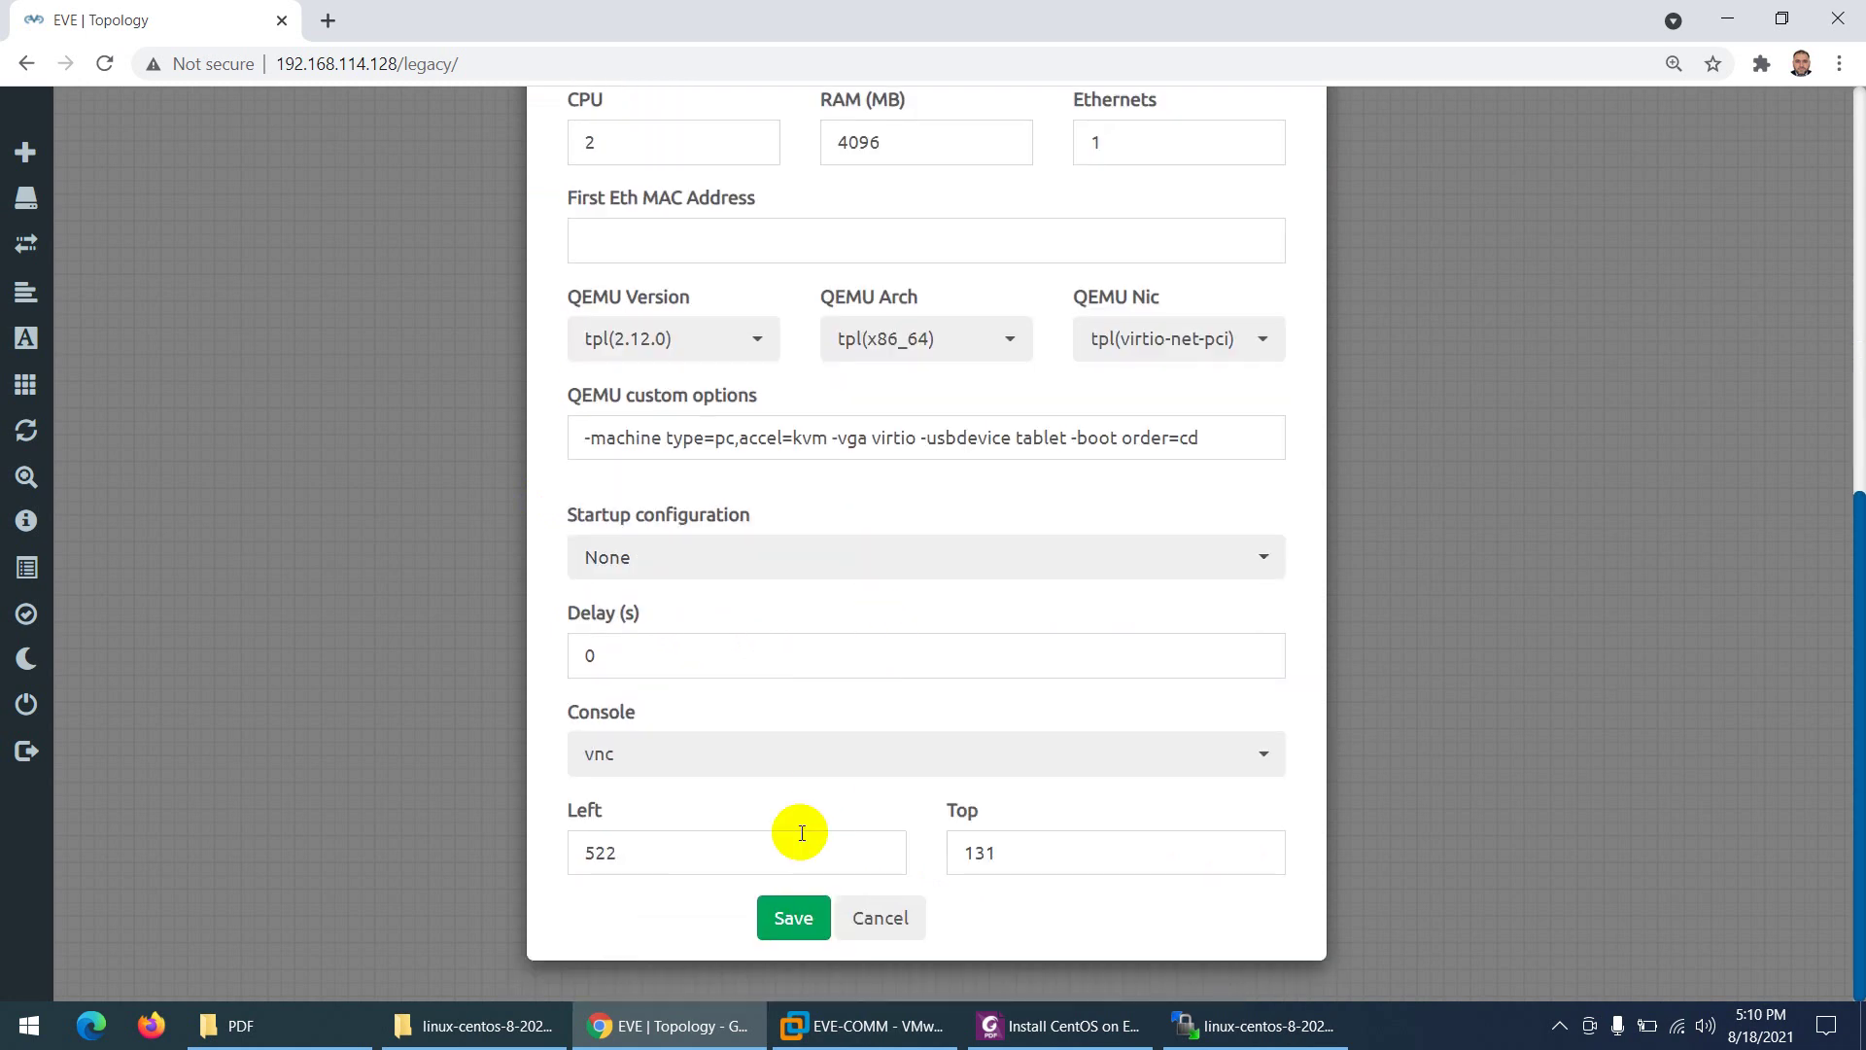
{"action": "left_click", "coordinate": [785, 913]}
{"action": "left_click_drag", "start_coordinate": [783, 329], "coordinate": [748, 416]}
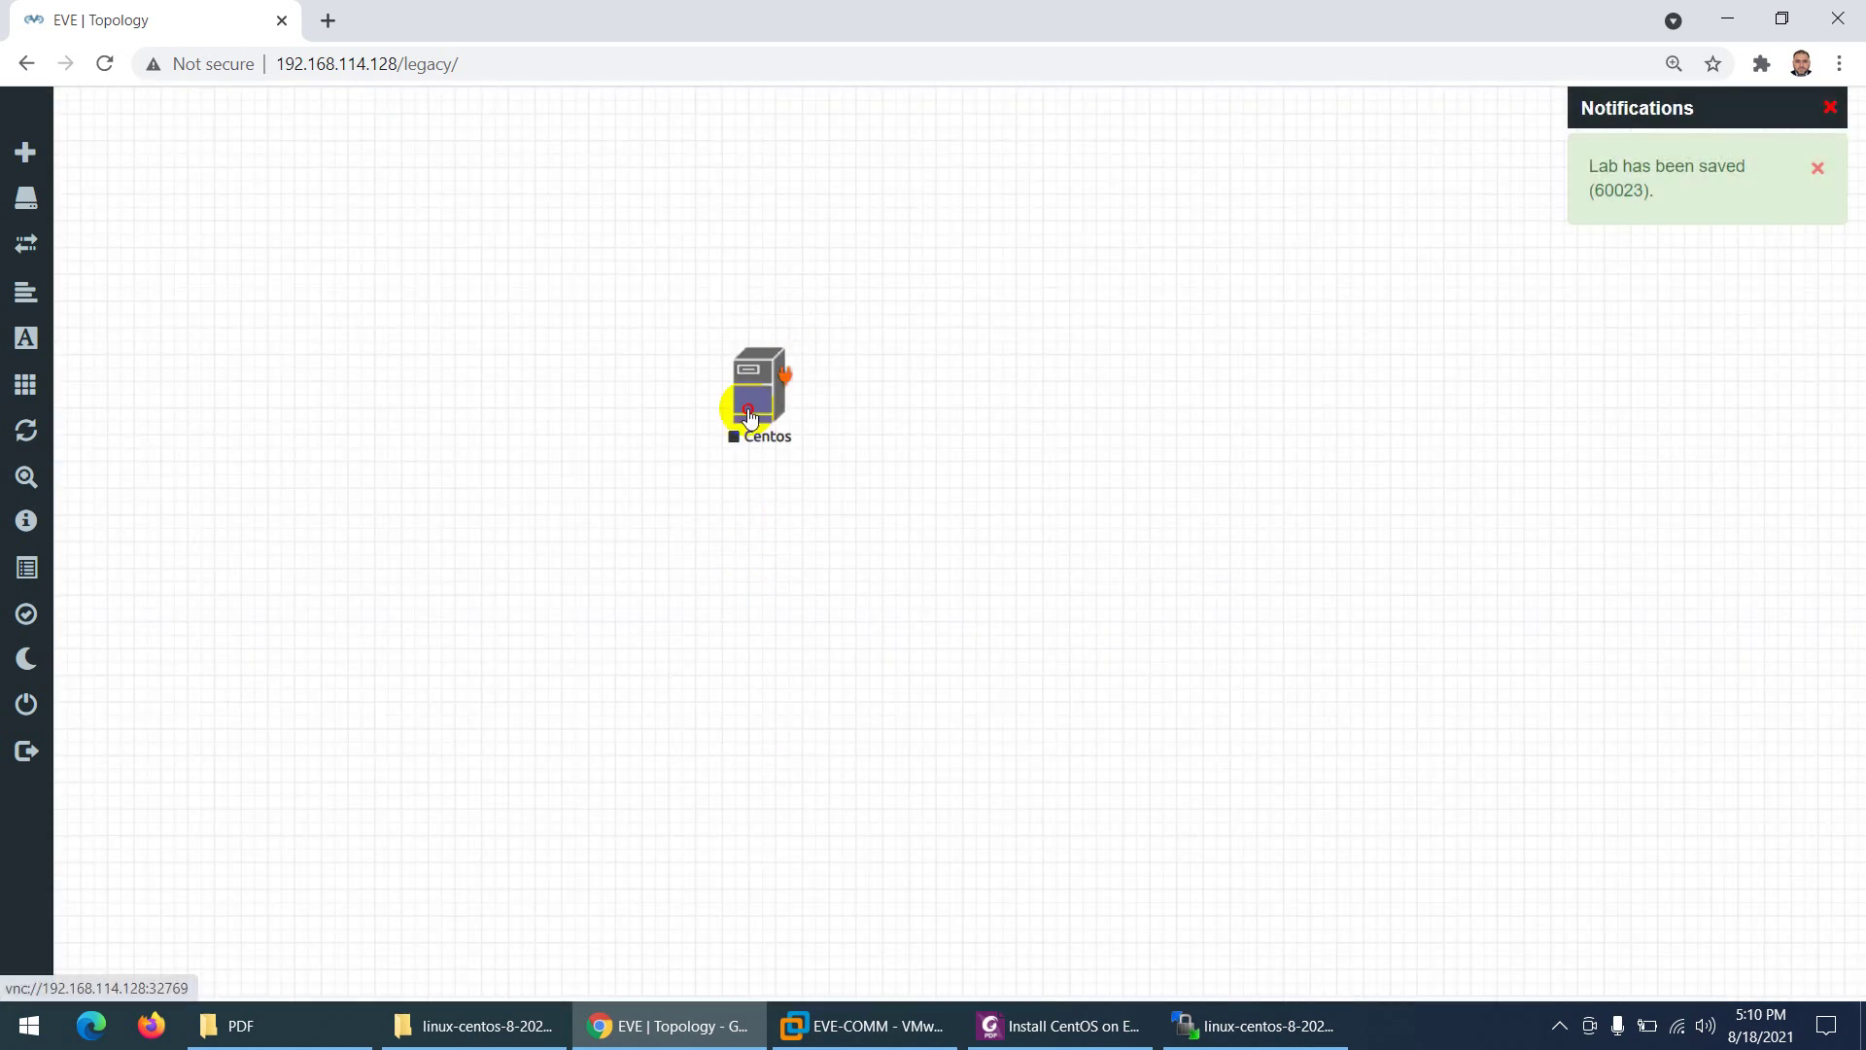
- Start the Centos node, open its QEMU console through ultravnc_wrapper.bat, then return to the Foxit install guide
{"action": "right_click", "coordinate": [762, 404]}
{"action": "left_click", "coordinate": [792, 453]}
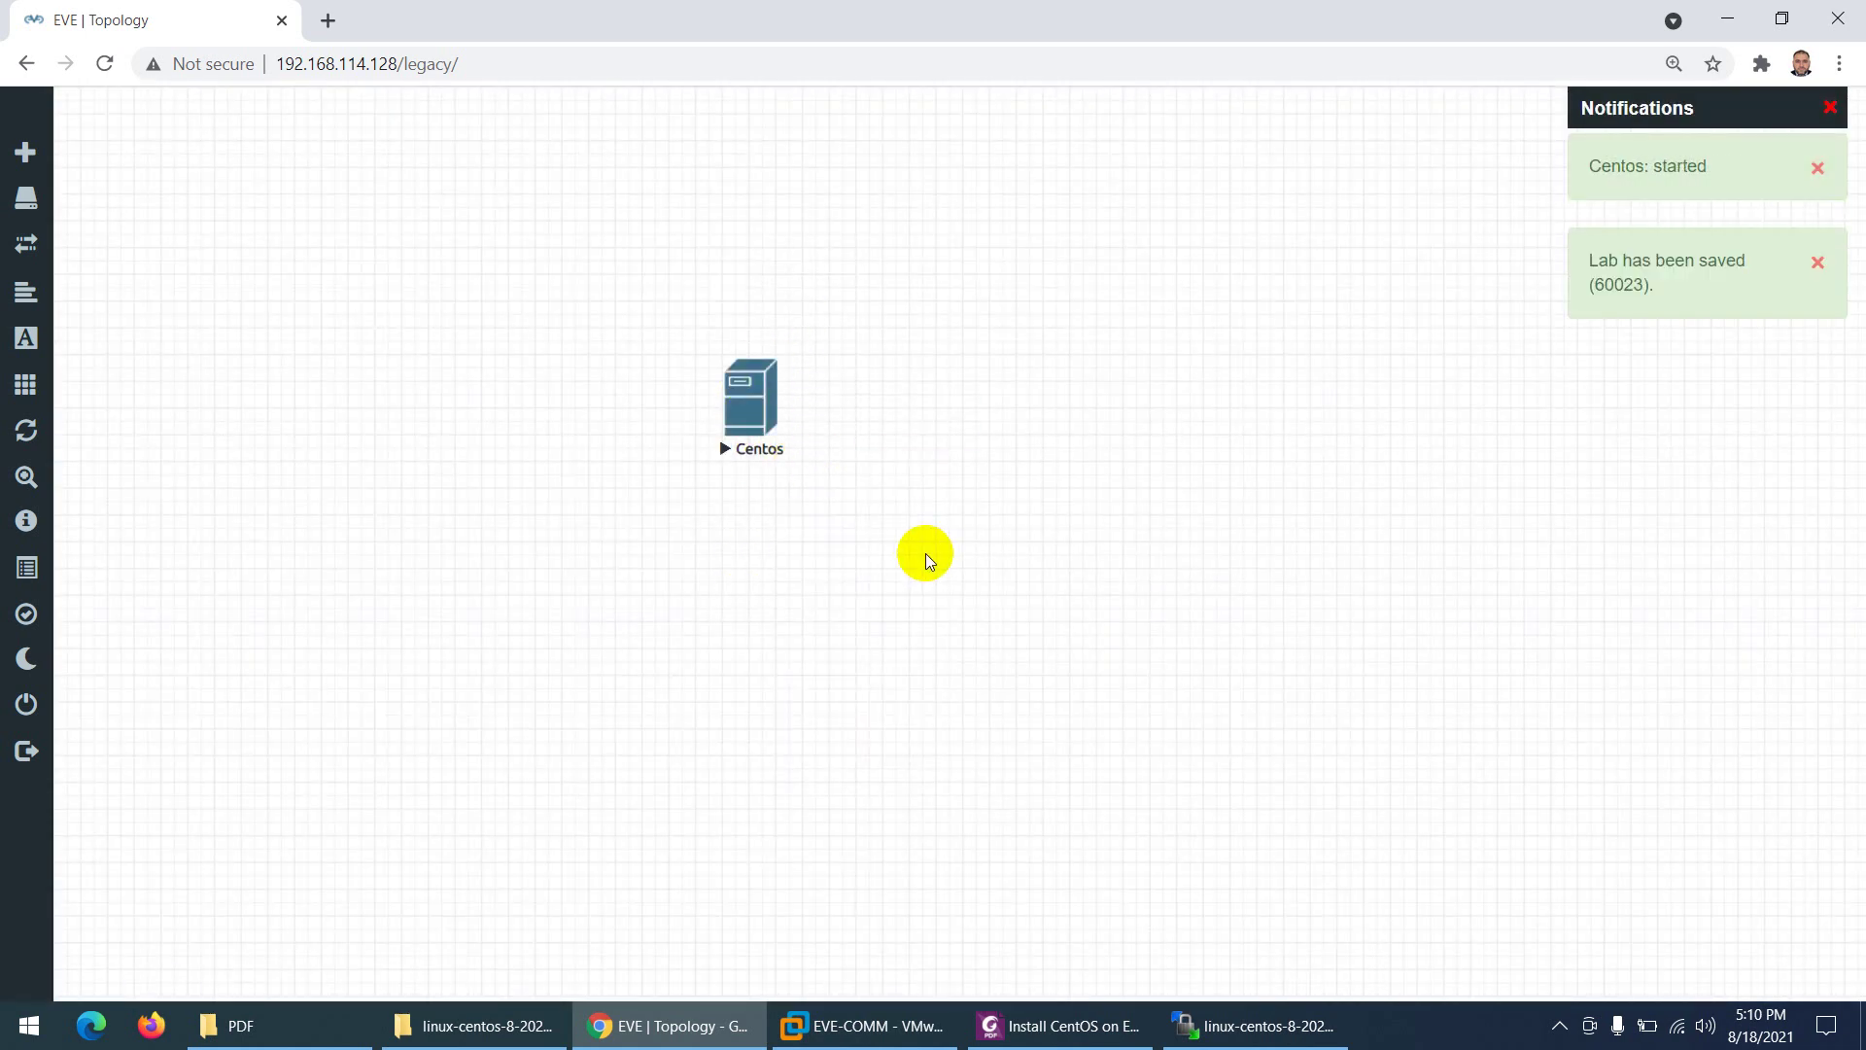
{"action": "left_click", "coordinate": [756, 403]}
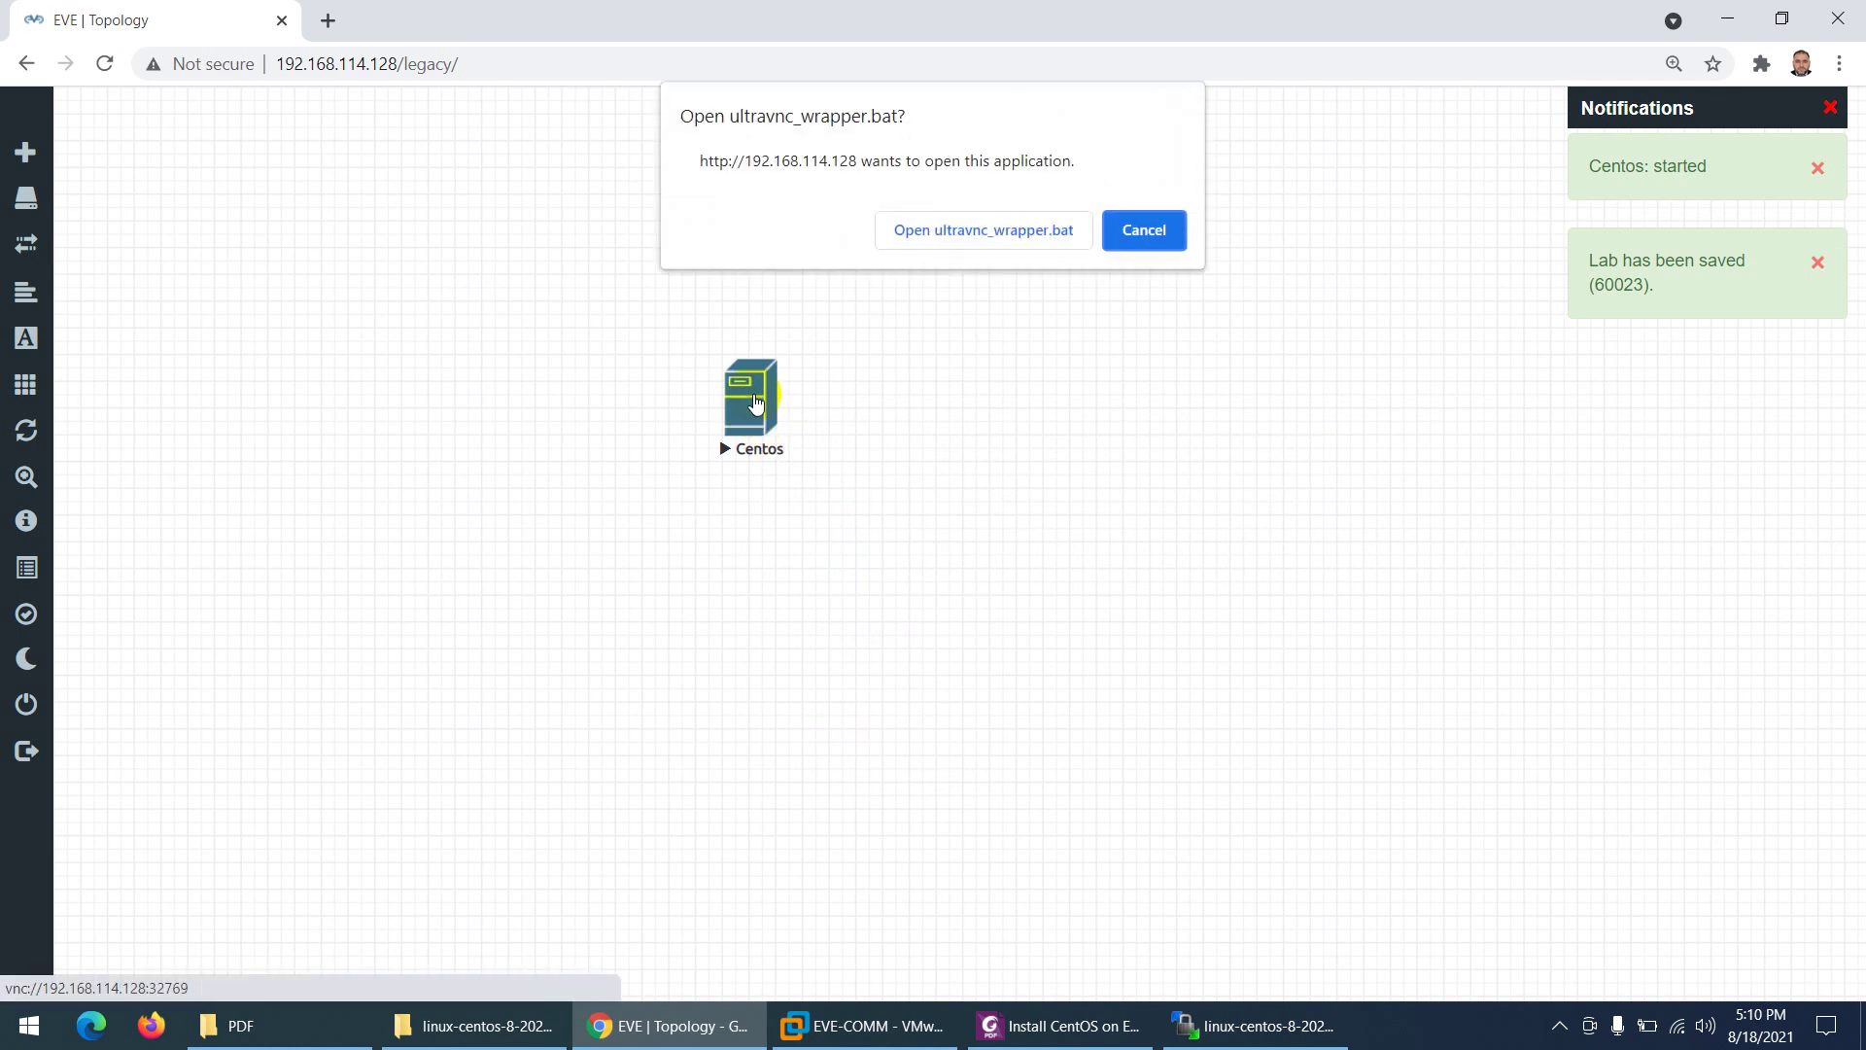
{"action": "left_click", "coordinate": [919, 233]}
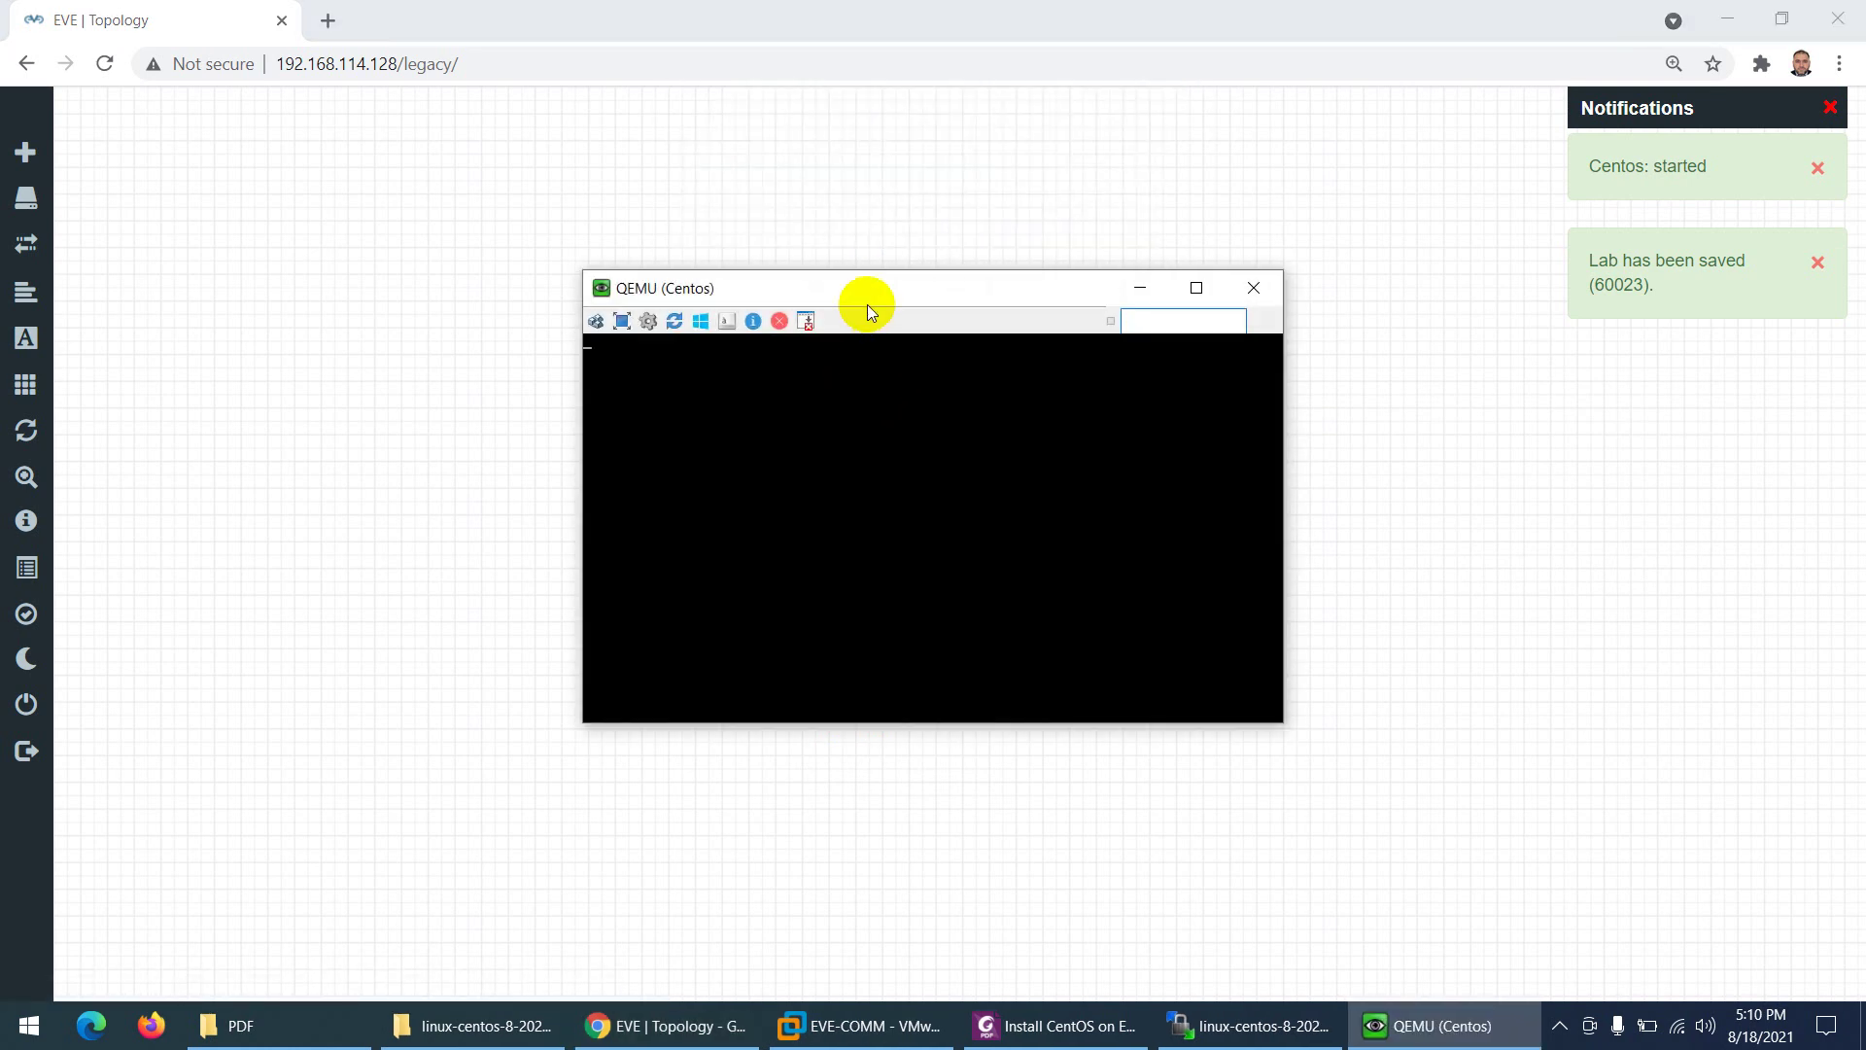
{"action": "left_click_drag", "start_coordinate": [867, 292], "coordinate": [1079, 307]}
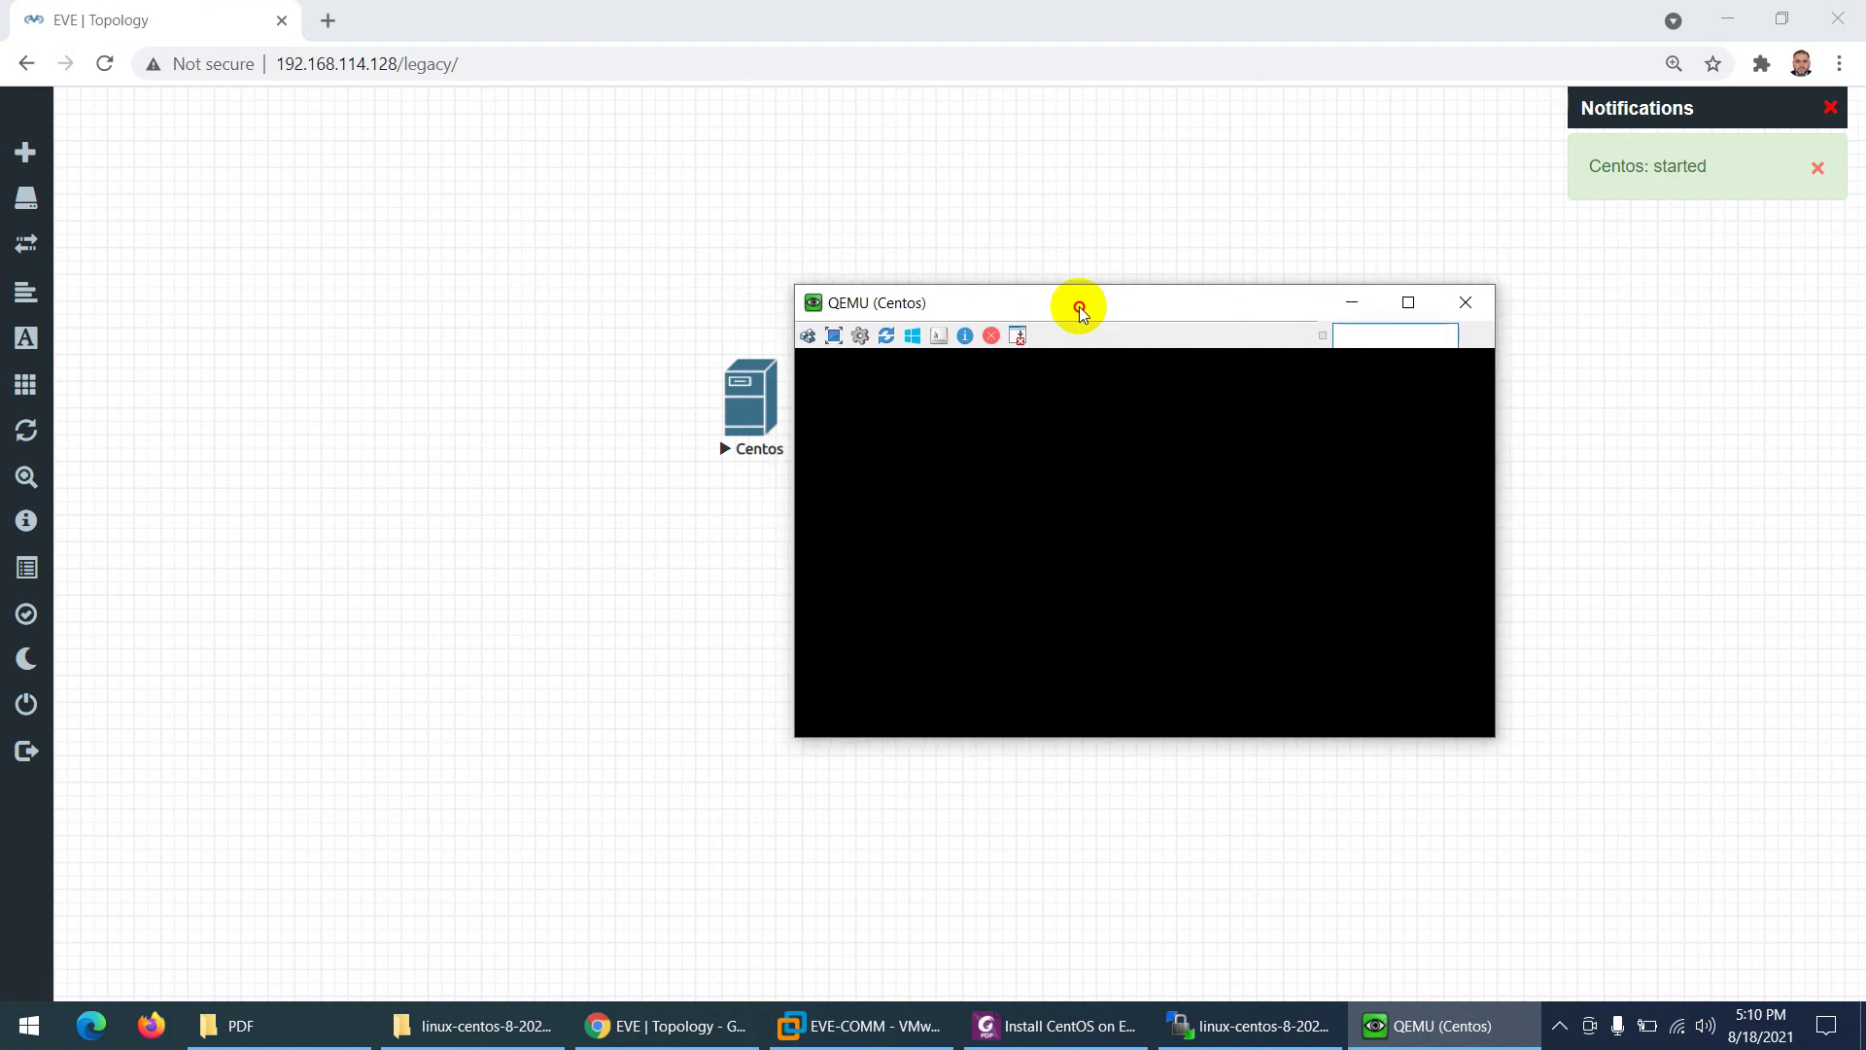
{"action": "left_click", "coordinate": [1069, 1025]}
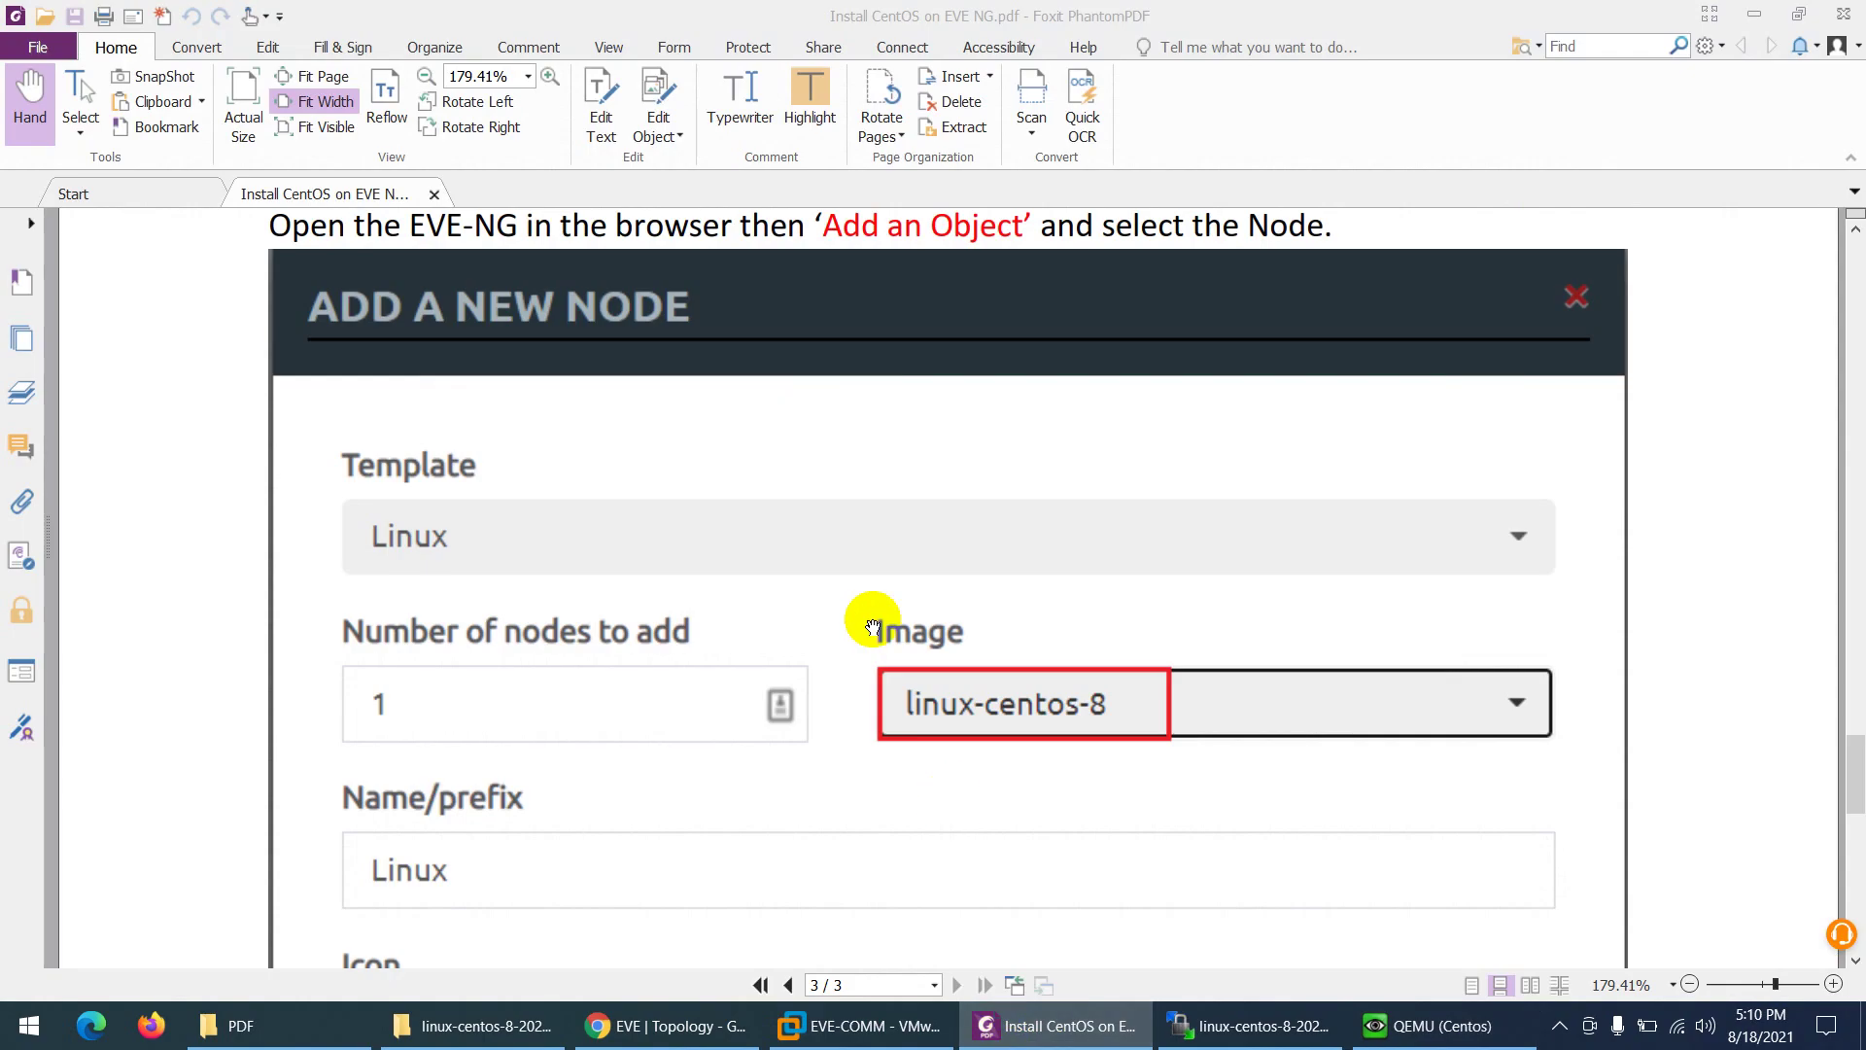
- Scroll the install guide to the CentOS login step and select the username/password text
{"action": "scroll", "coordinate": [854, 575], "scroll_direction": "up", "scroll_amount": 2}
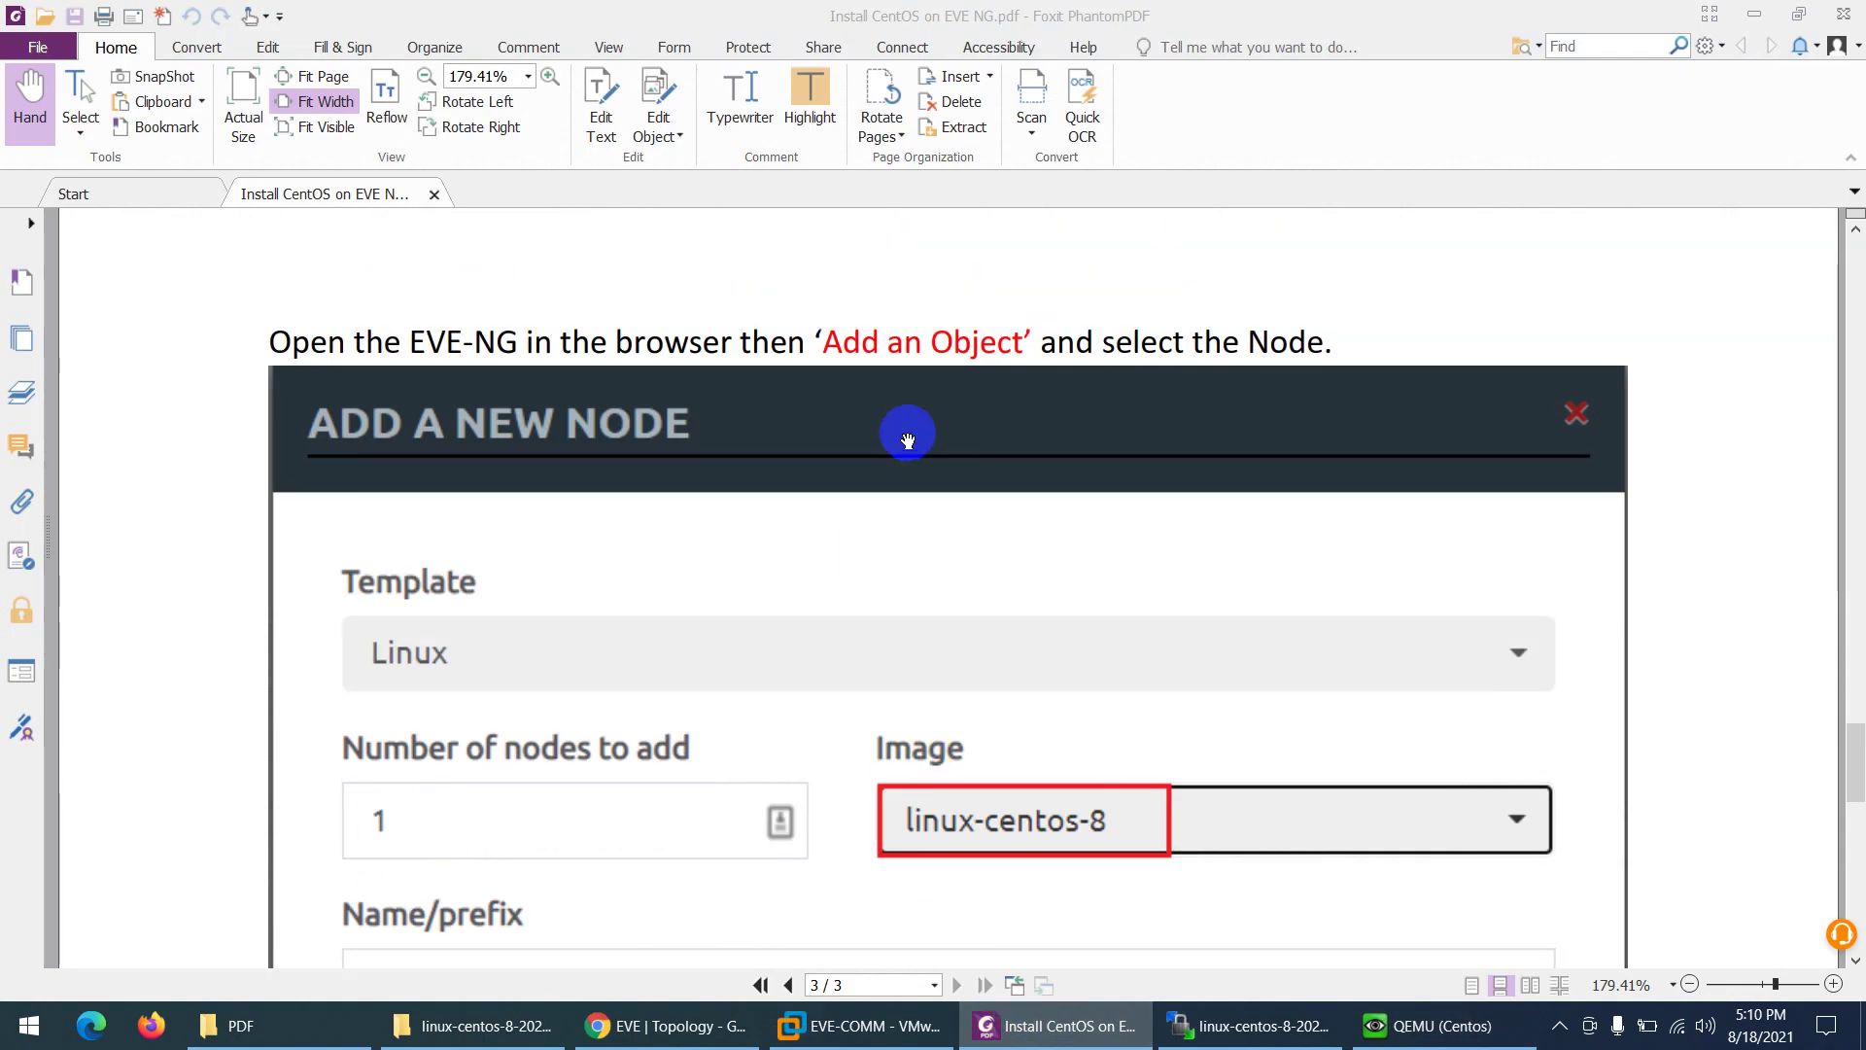
{"action": "scroll", "coordinate": [908, 439], "scroll_direction": "down", "scroll_amount": 7}
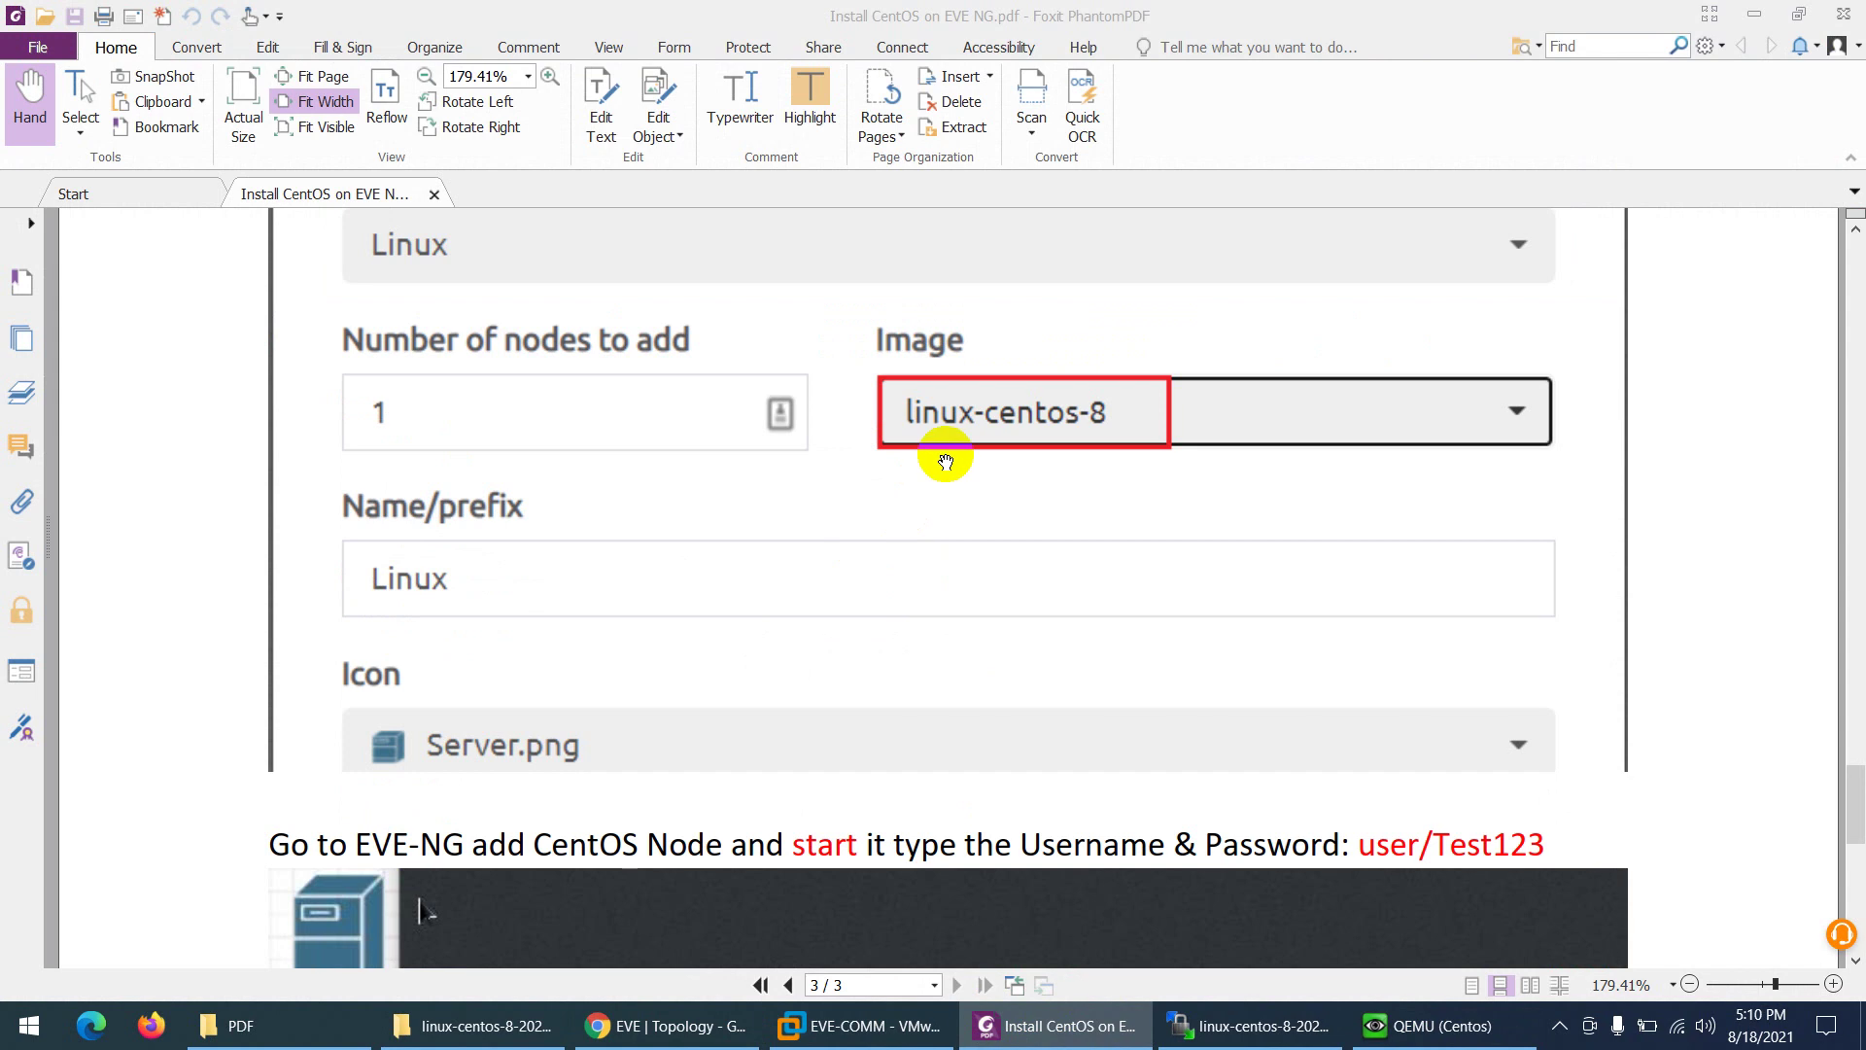
{"action": "scroll", "coordinate": [853, 479], "scroll_direction": "down", "scroll_amount": 9}
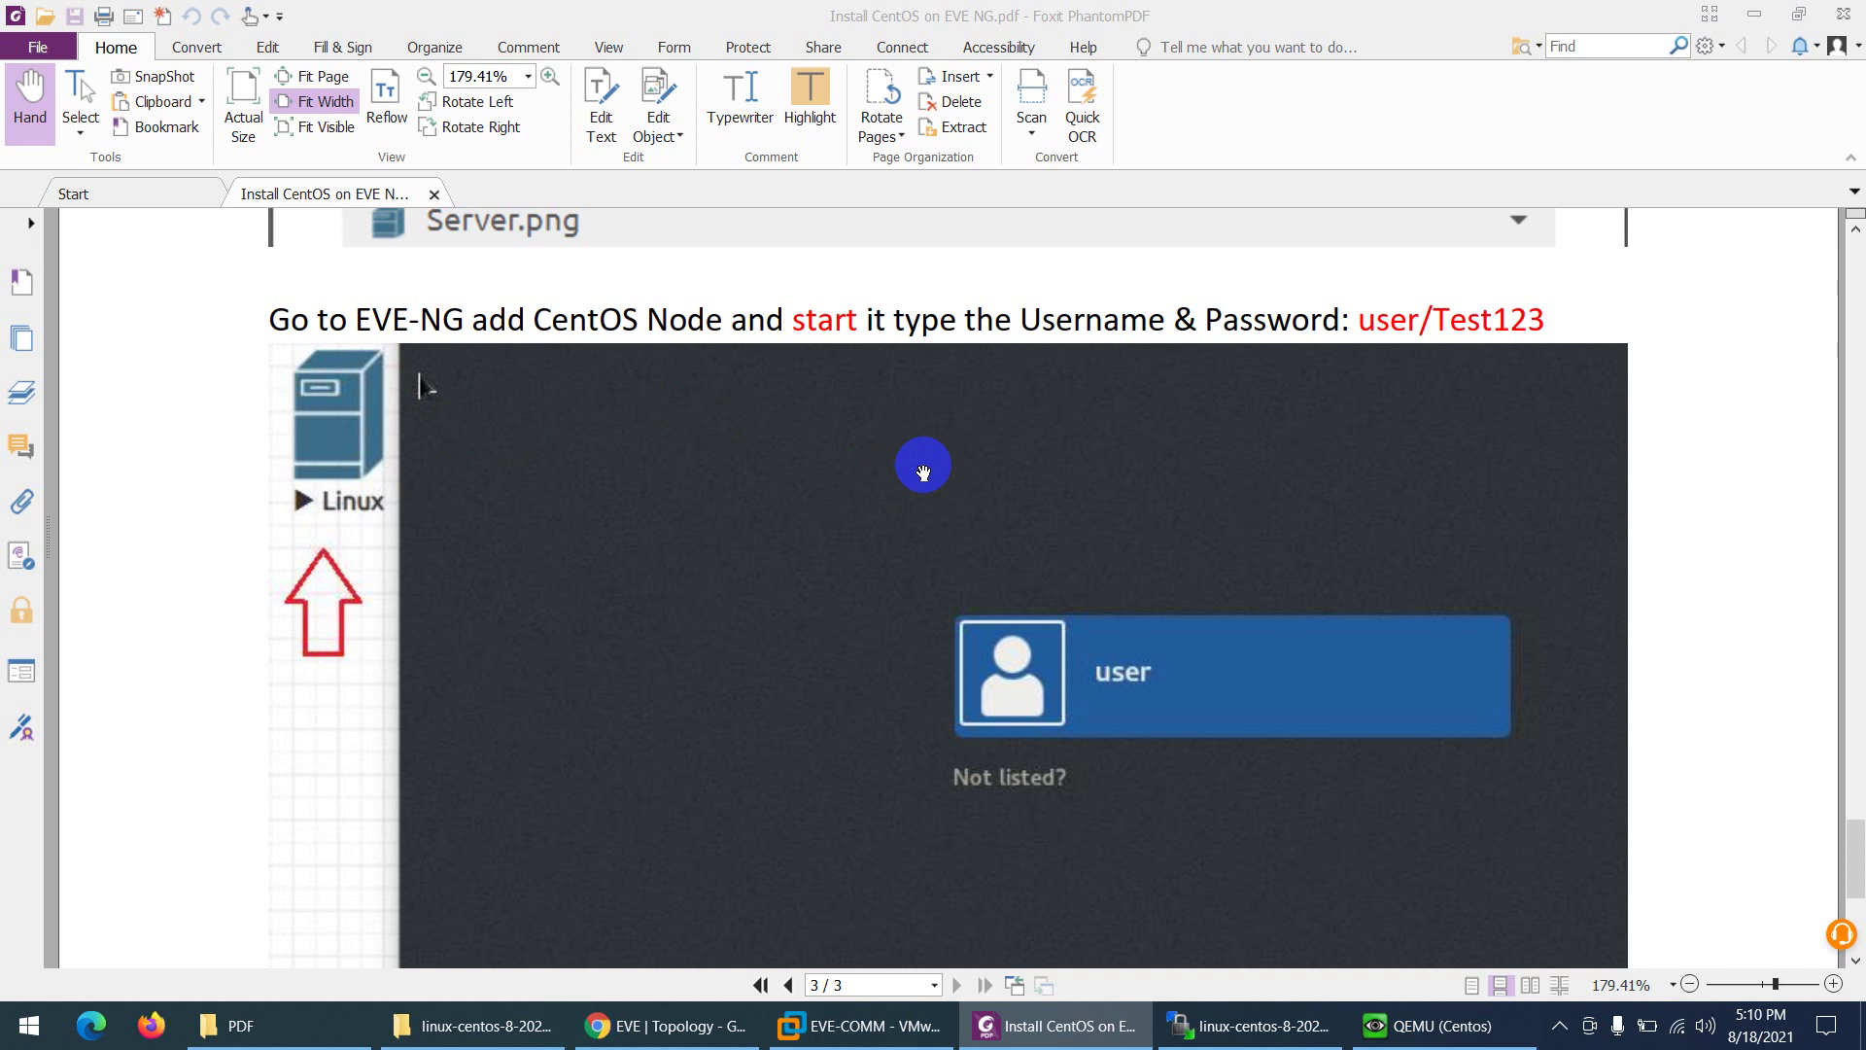
{"action": "left_click", "coordinate": [1284, 333]}
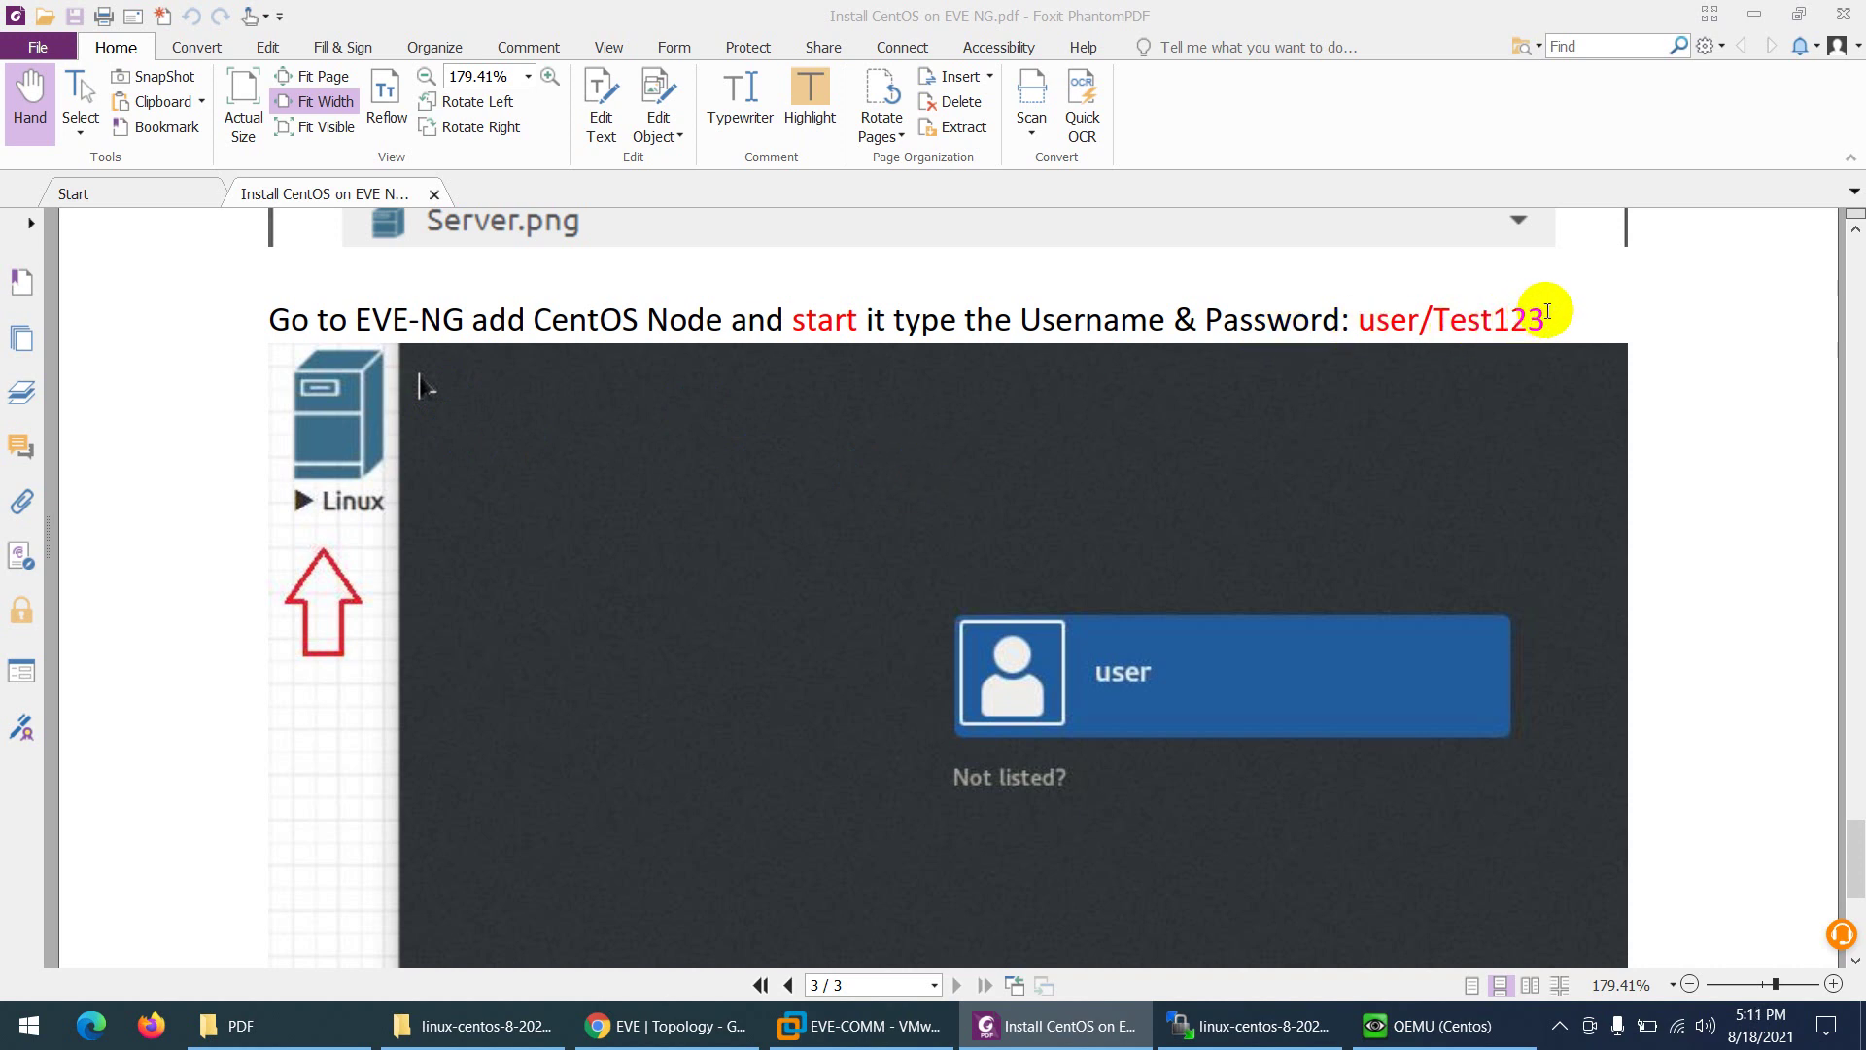
{"action": "left_click_drag", "start_coordinate": [1548, 311], "coordinate": [1351, 316]}
- Scroll the guide back to the top and return to the Centos QEMU console in EVE-NG
{"action": "key", "text": "alt+Tab"}
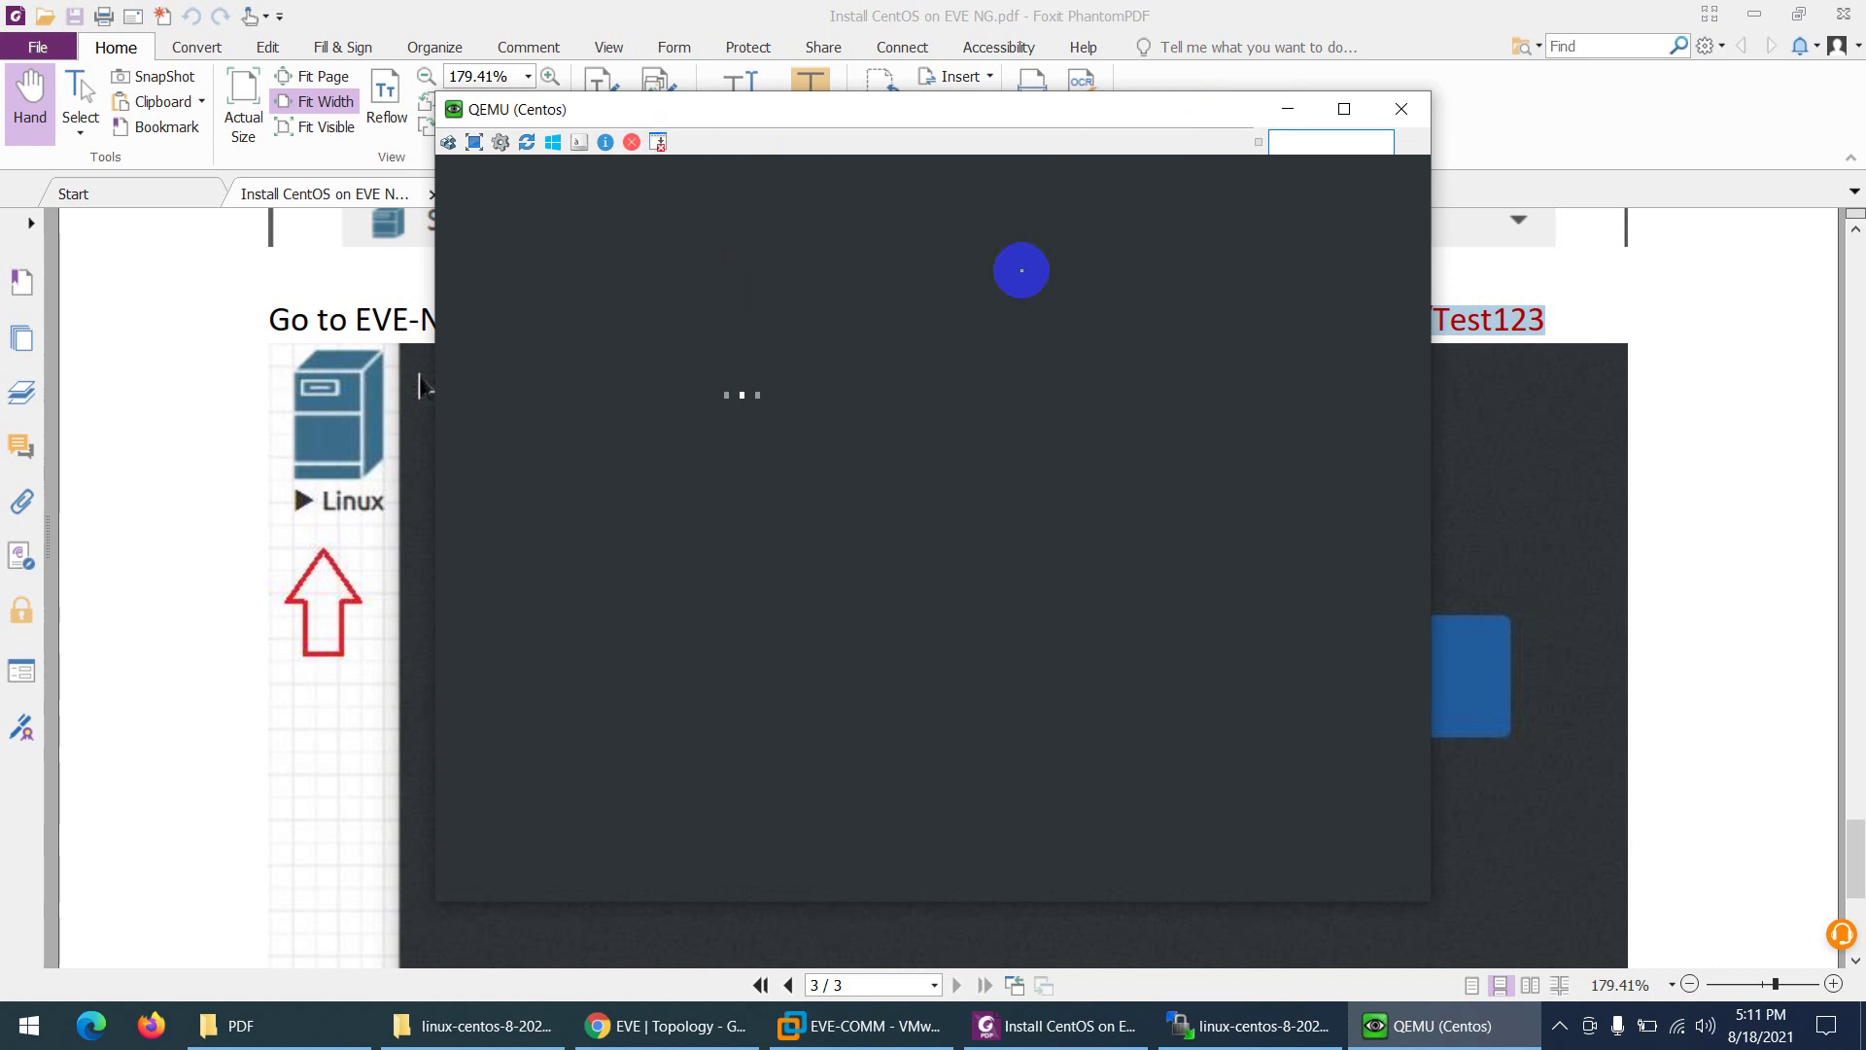
{"action": "left_click", "coordinate": [1487, 1026]}
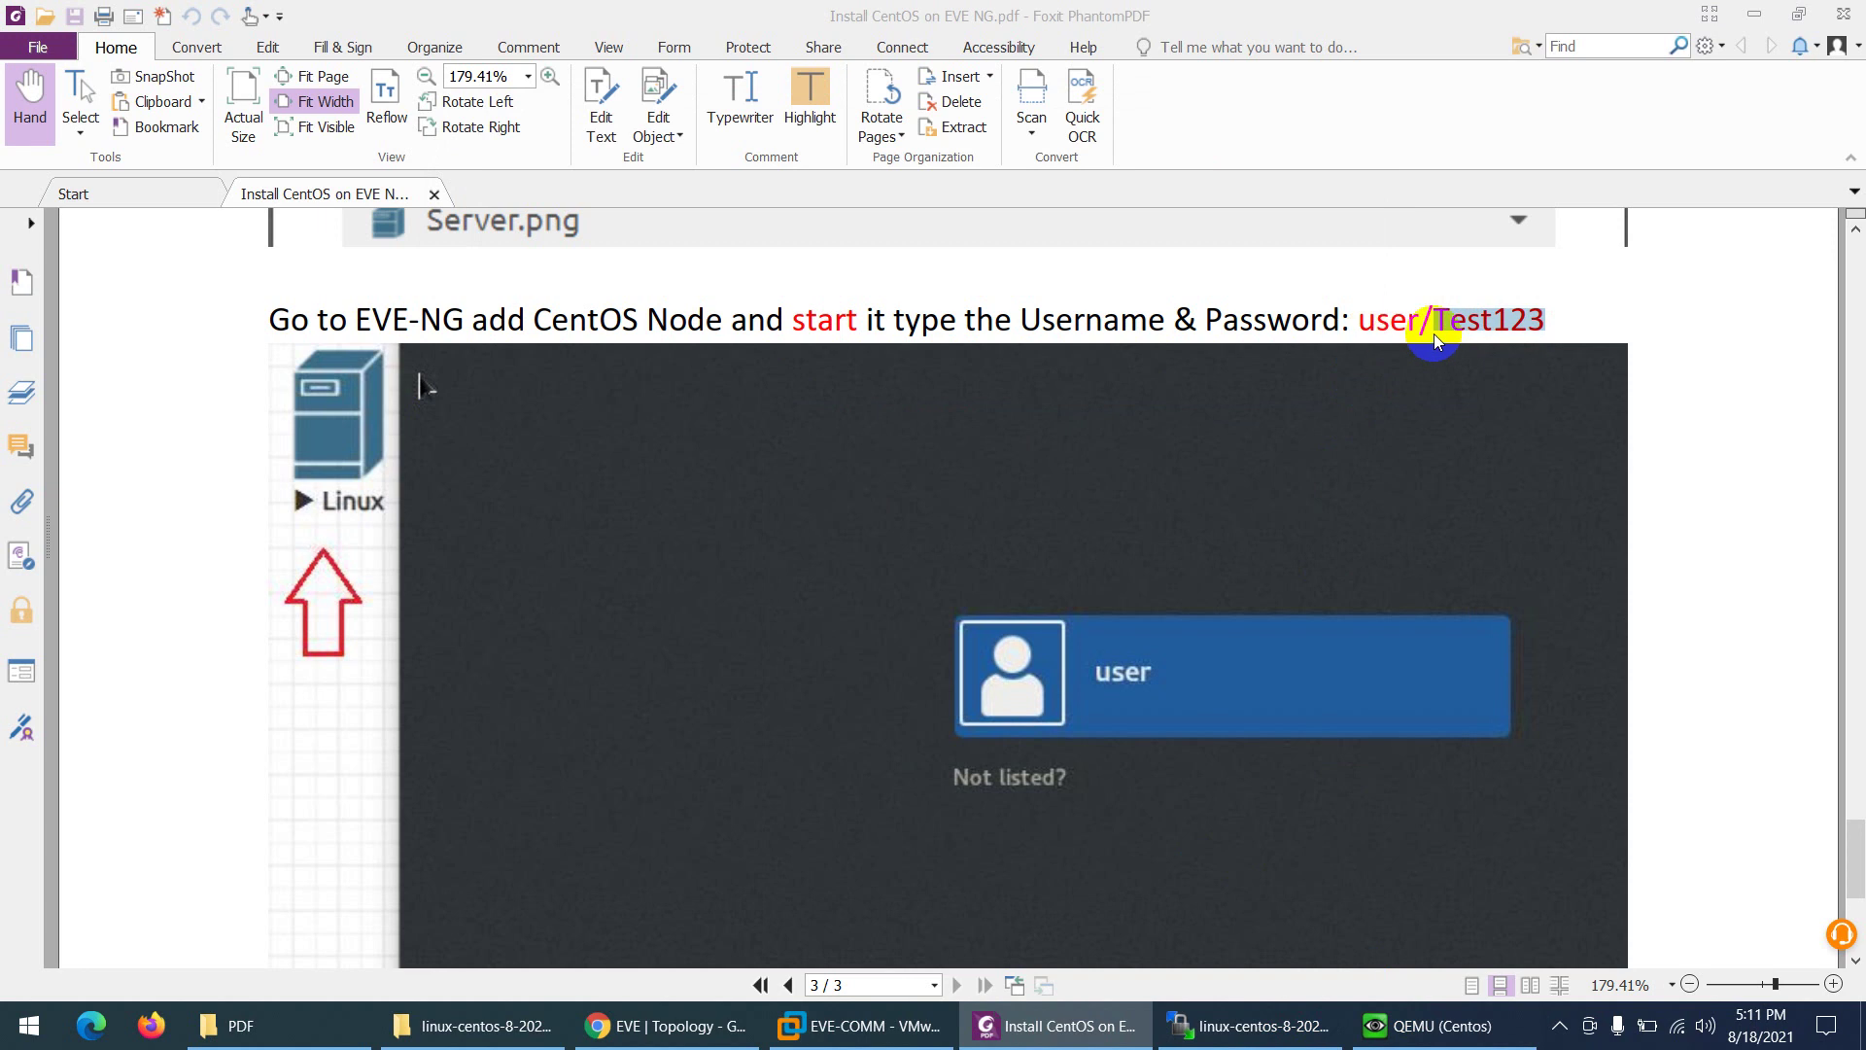
{"action": "left_click", "coordinate": [1494, 357]}
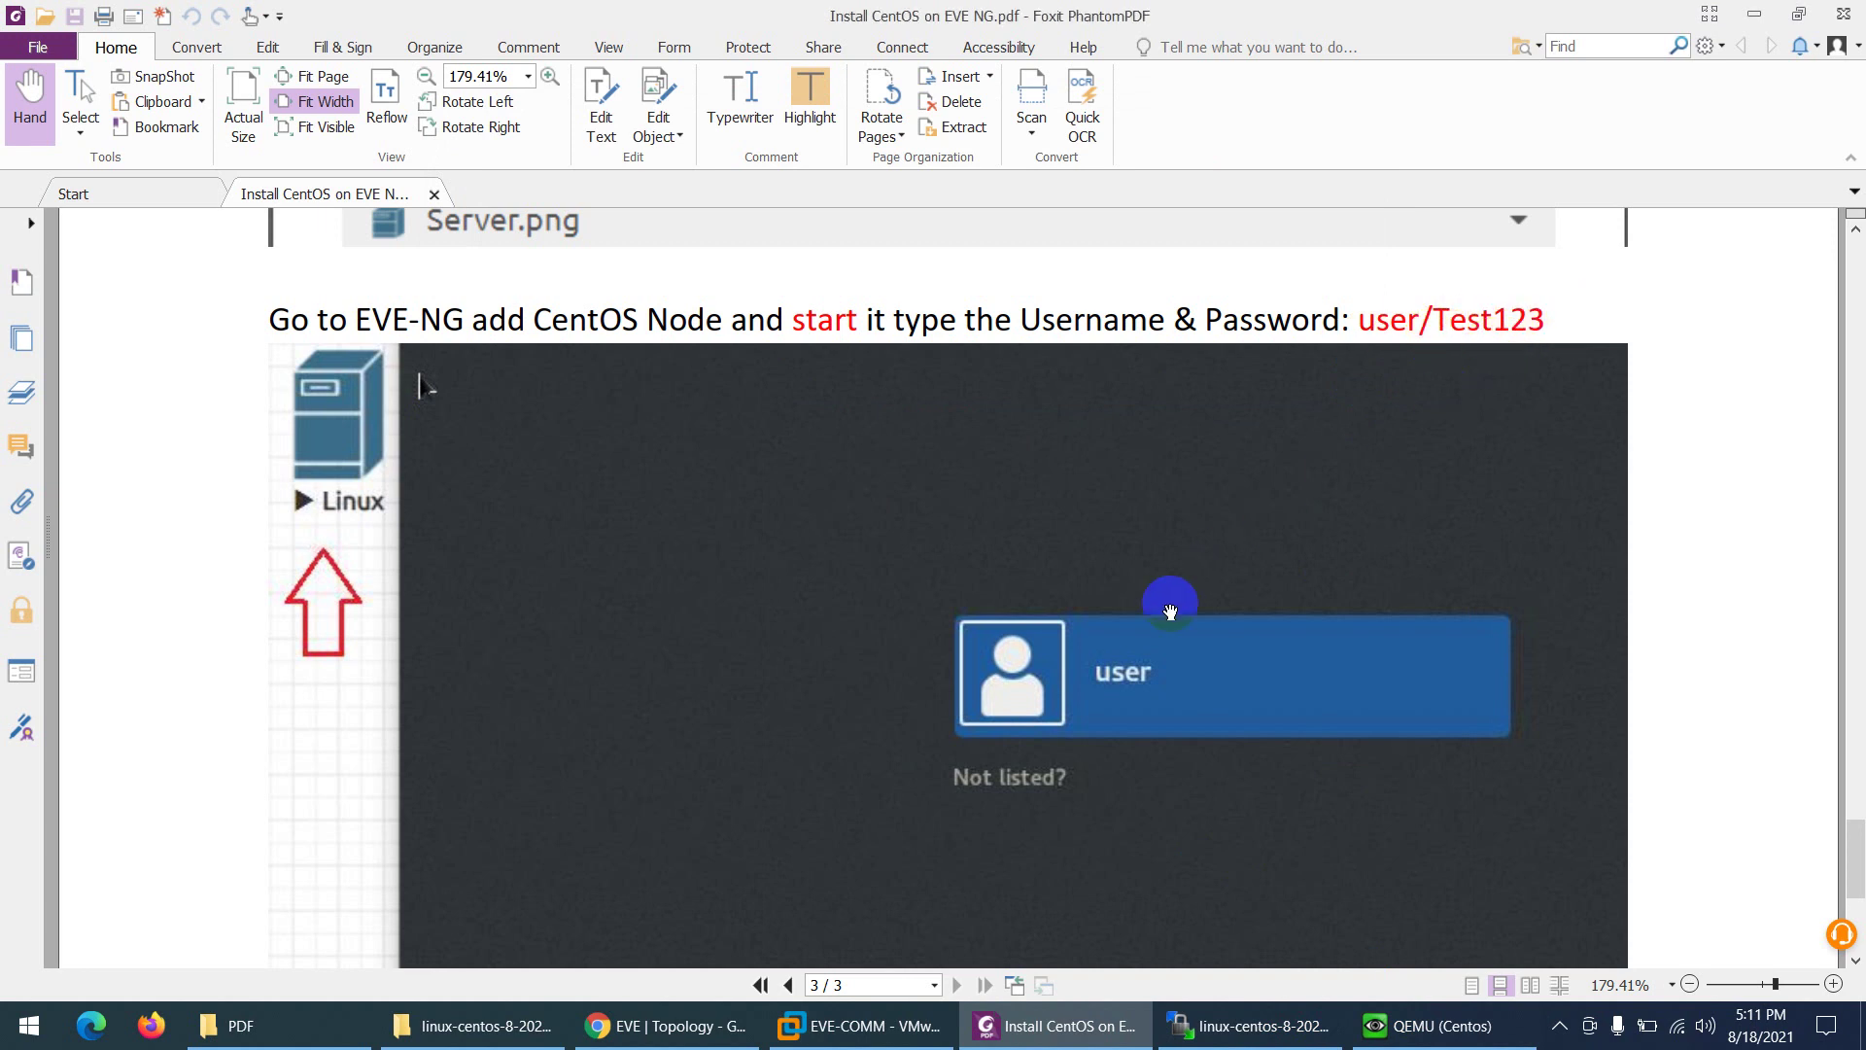
{"action": "scroll", "coordinate": [1030, 559], "scroll_direction": "down", "scroll_amount": 4}
{"action": "scroll", "coordinate": [1030, 561], "scroll_direction": "up", "scroll_amount": 2}
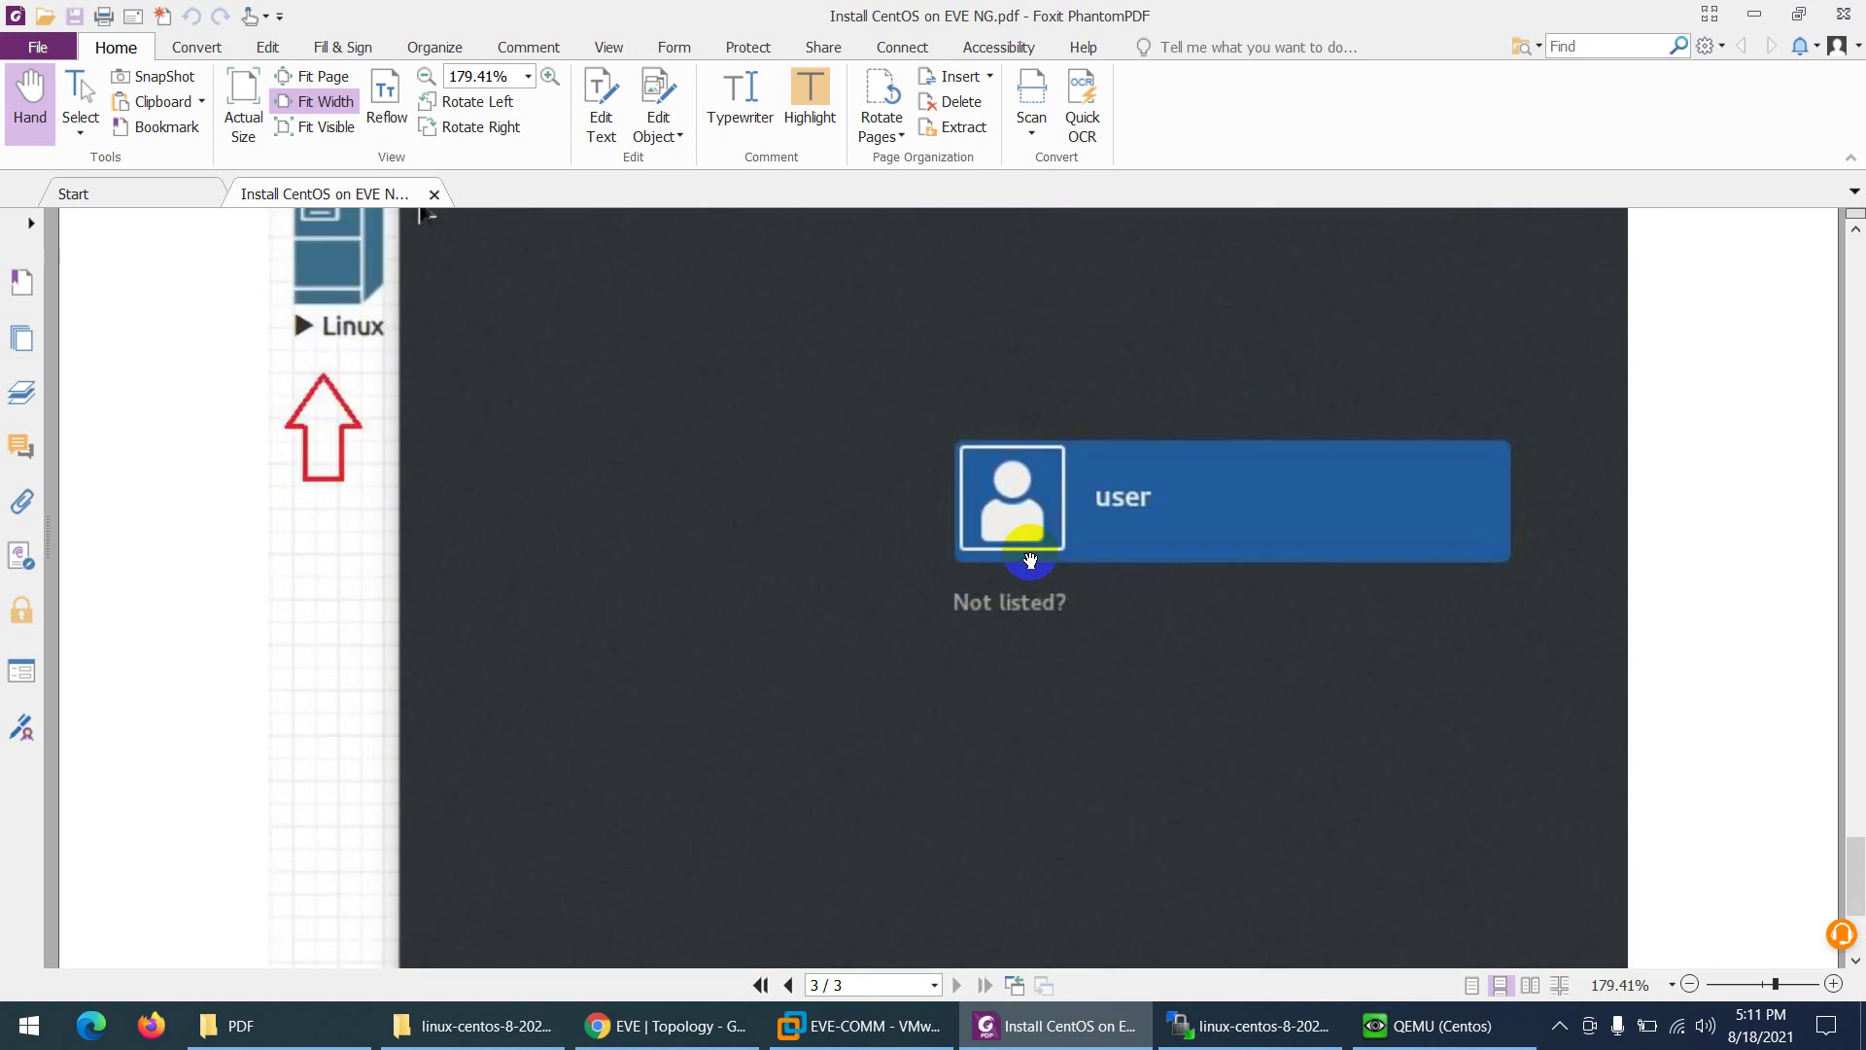
{"action": "scroll", "coordinate": [1030, 561], "scroll_direction": "up", "scroll_amount": 3}
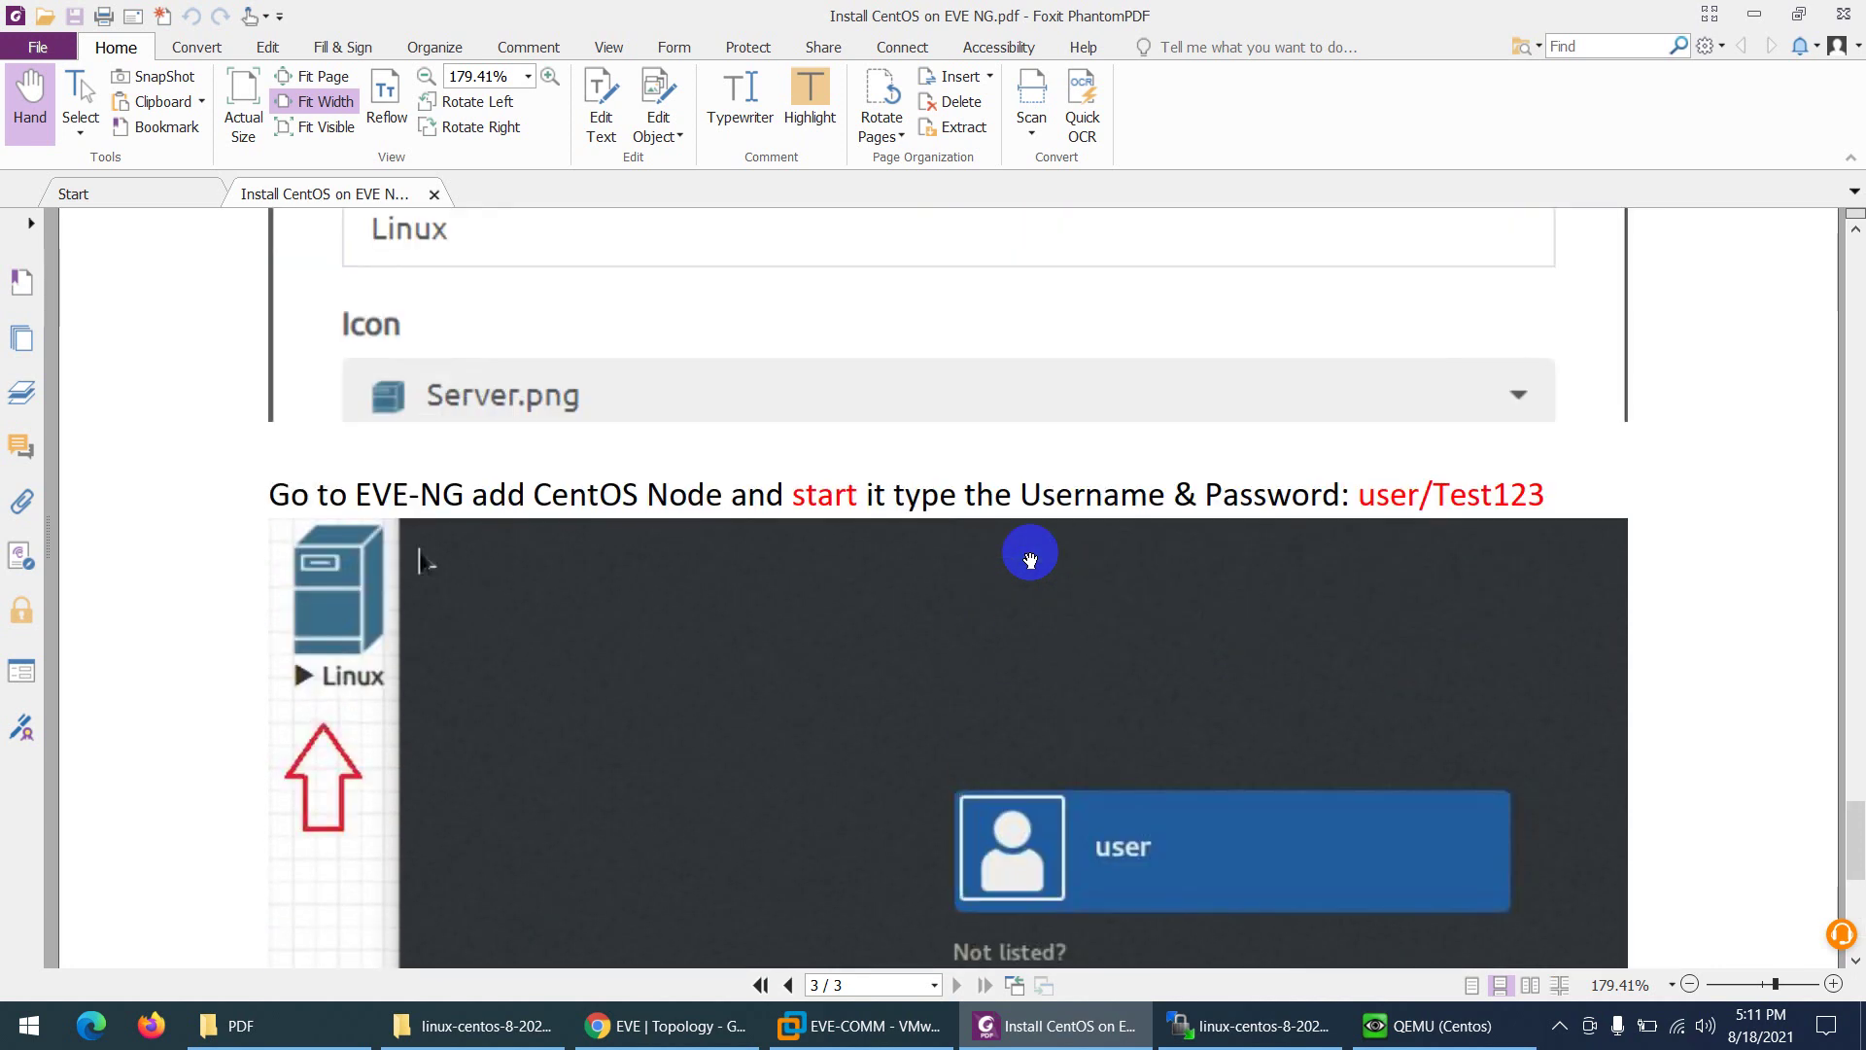
{"action": "scroll", "coordinate": [1030, 560], "scroll_direction": "up", "scroll_amount": 11}
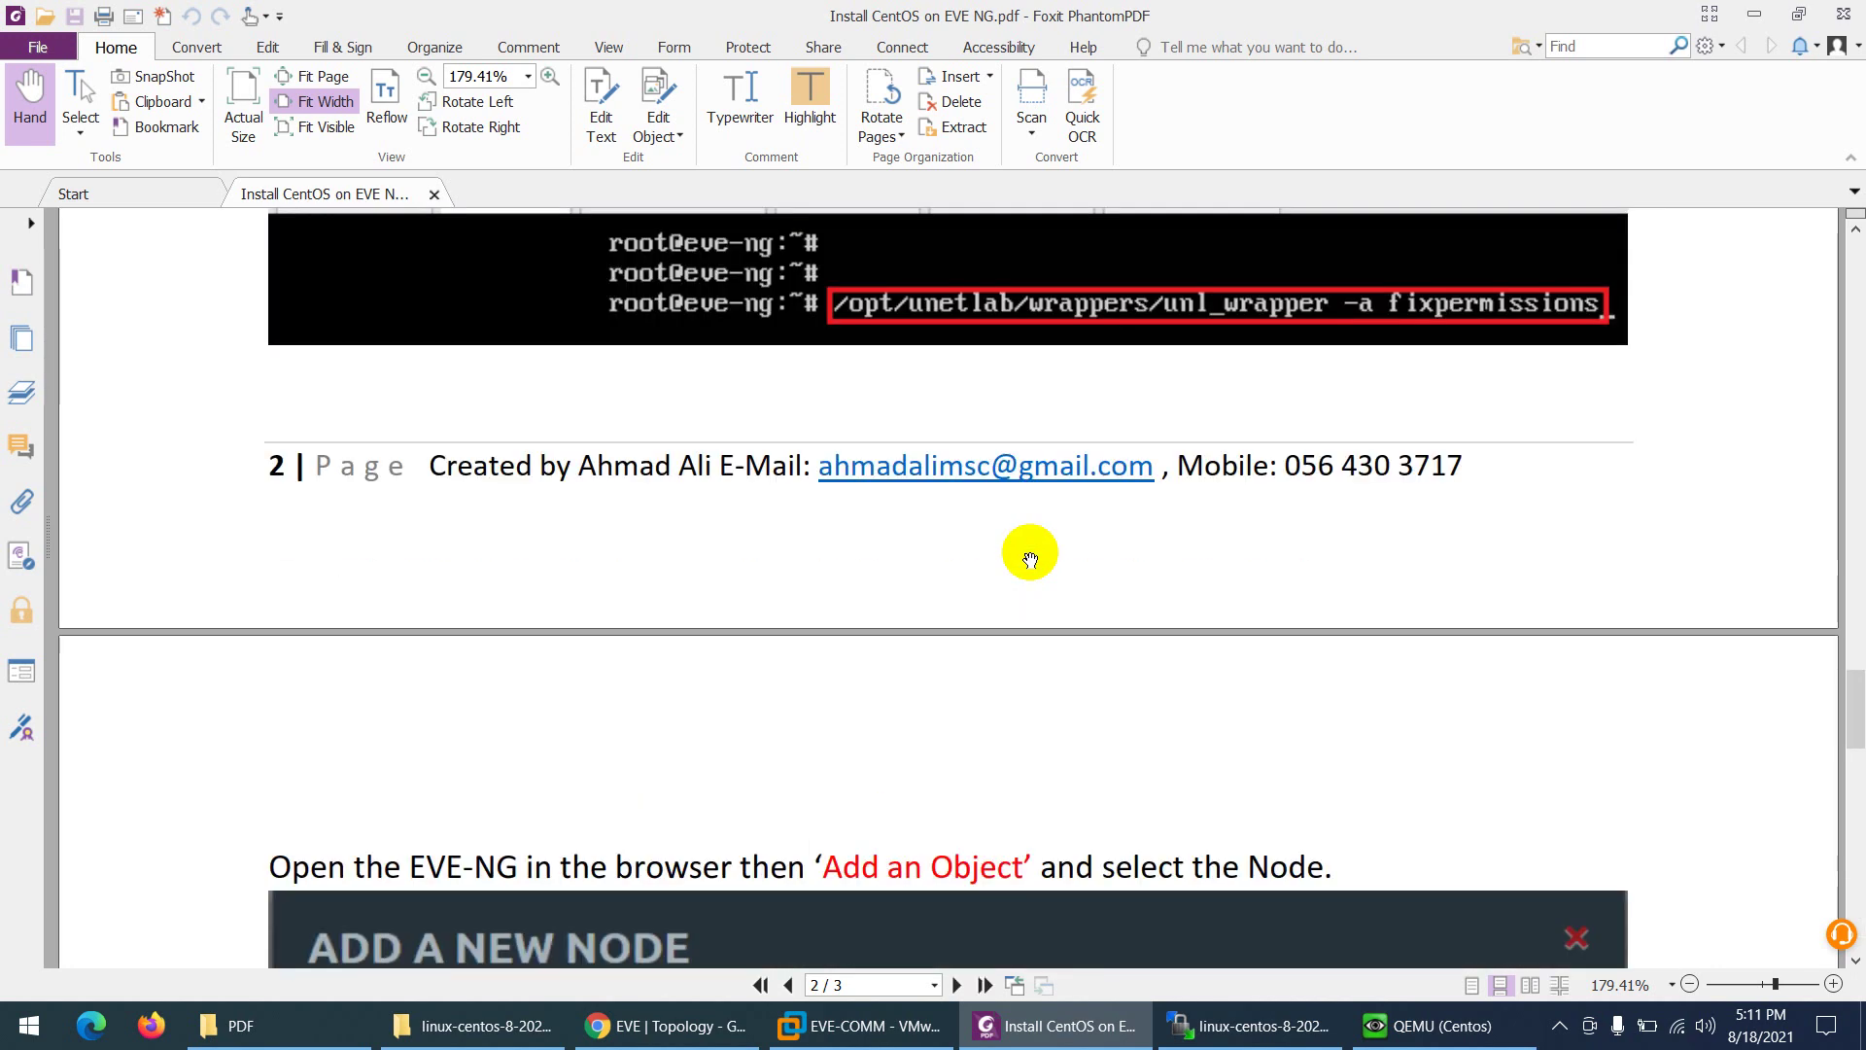
{"action": "scroll", "coordinate": [1030, 560], "scroll_direction": "up", "scroll_amount": 17}
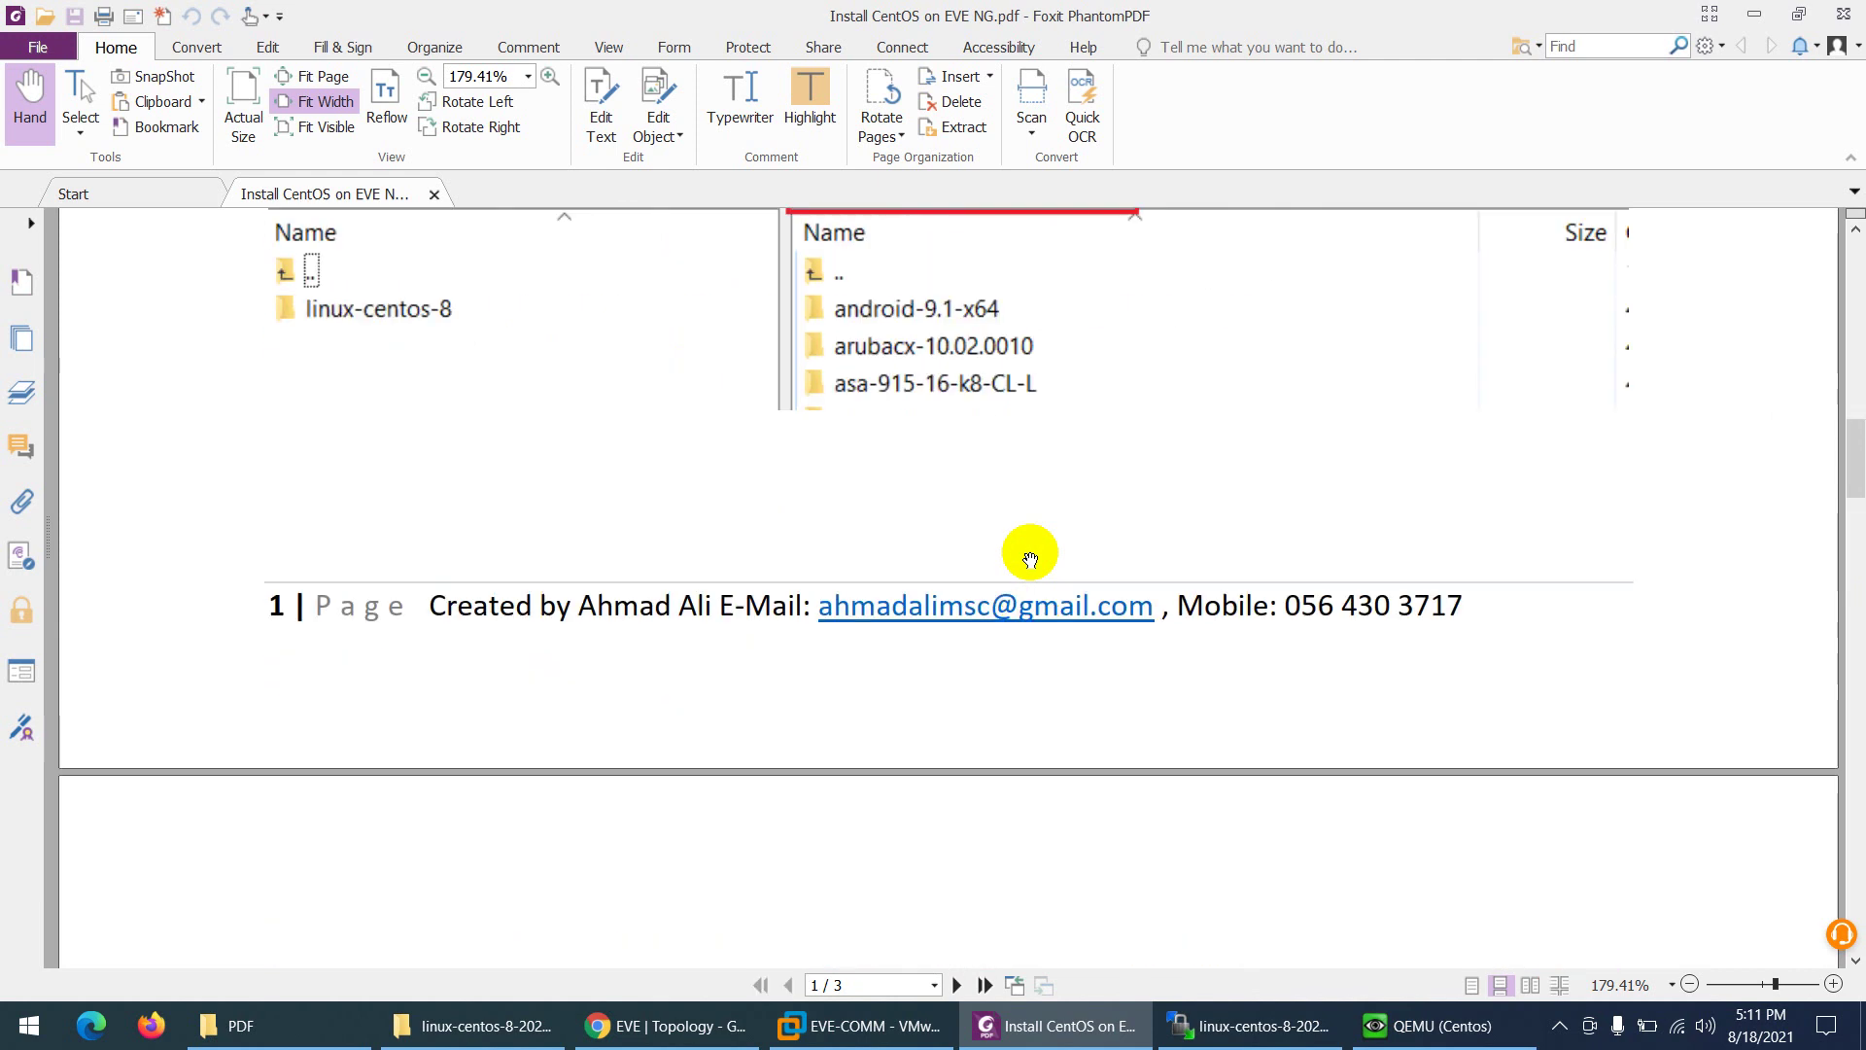
{"action": "scroll", "coordinate": [1030, 560], "scroll_direction": "up", "scroll_amount": 15}
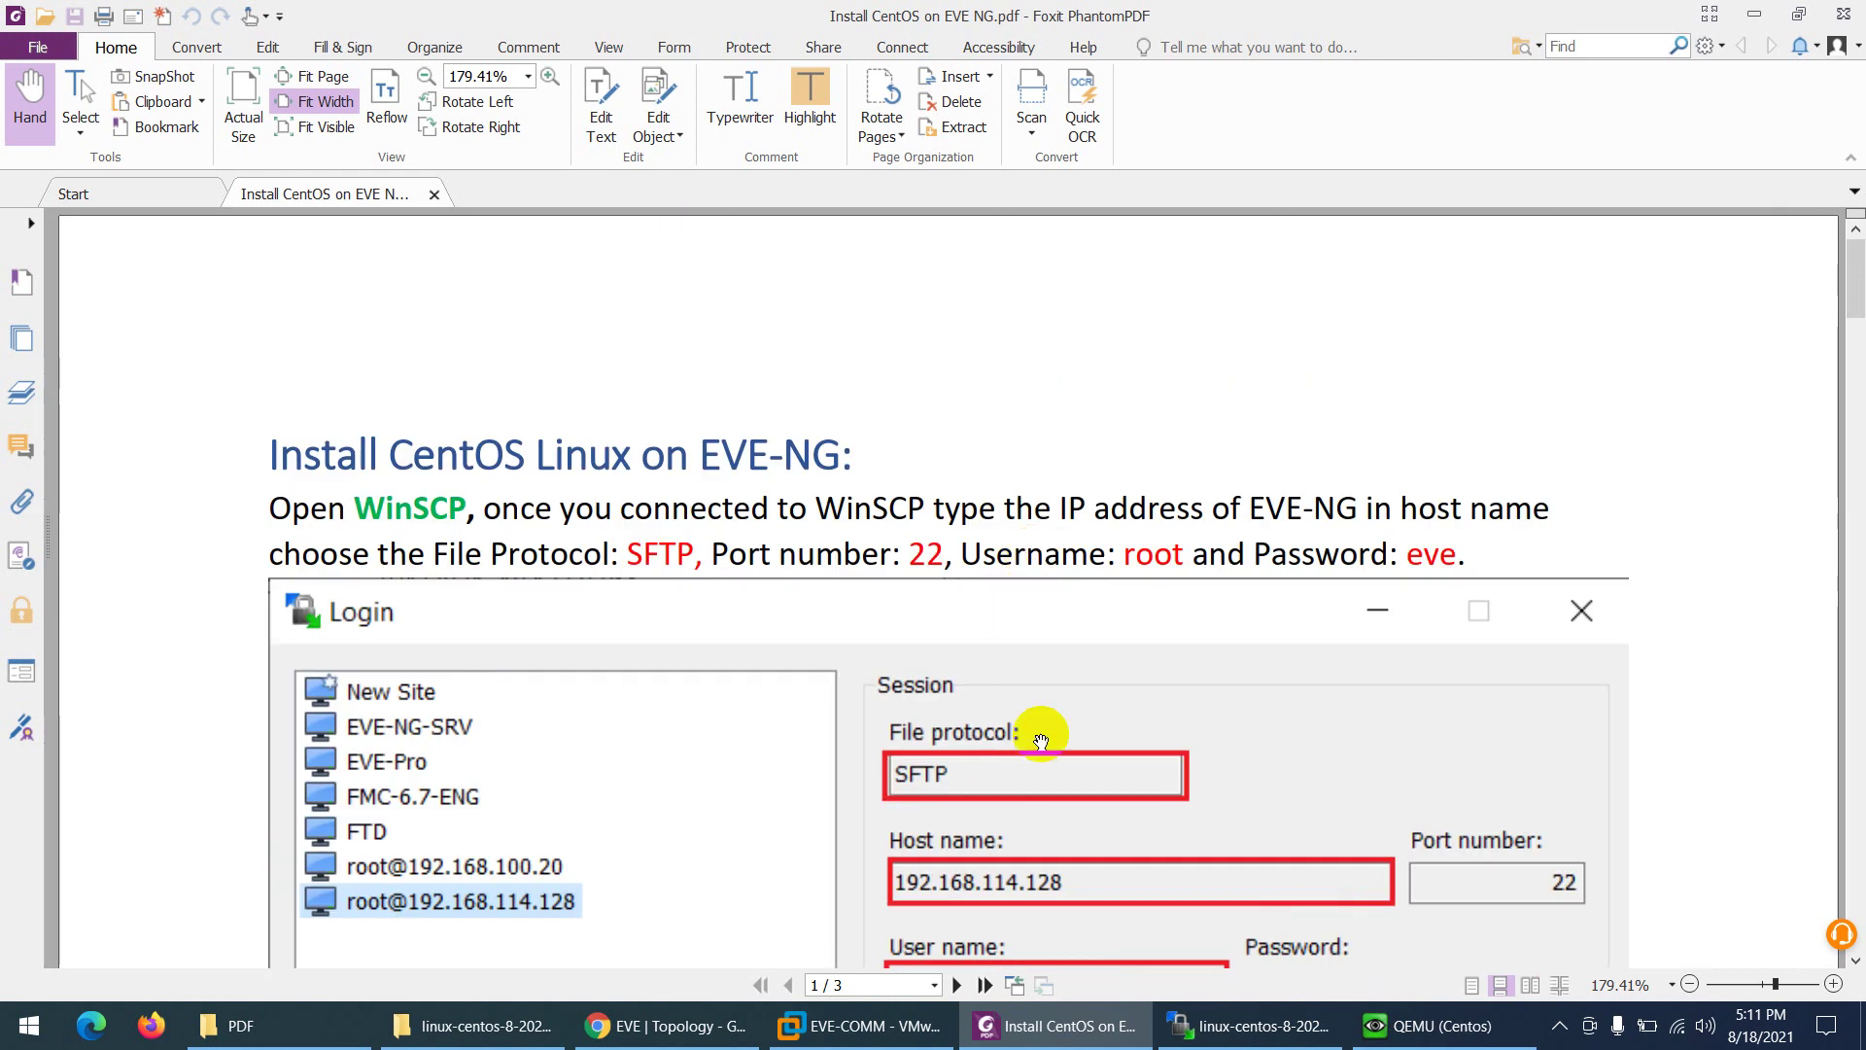
{"action": "left_click", "coordinate": [725, 1023]}
{"action": "left_click", "coordinate": [1446, 1027]}
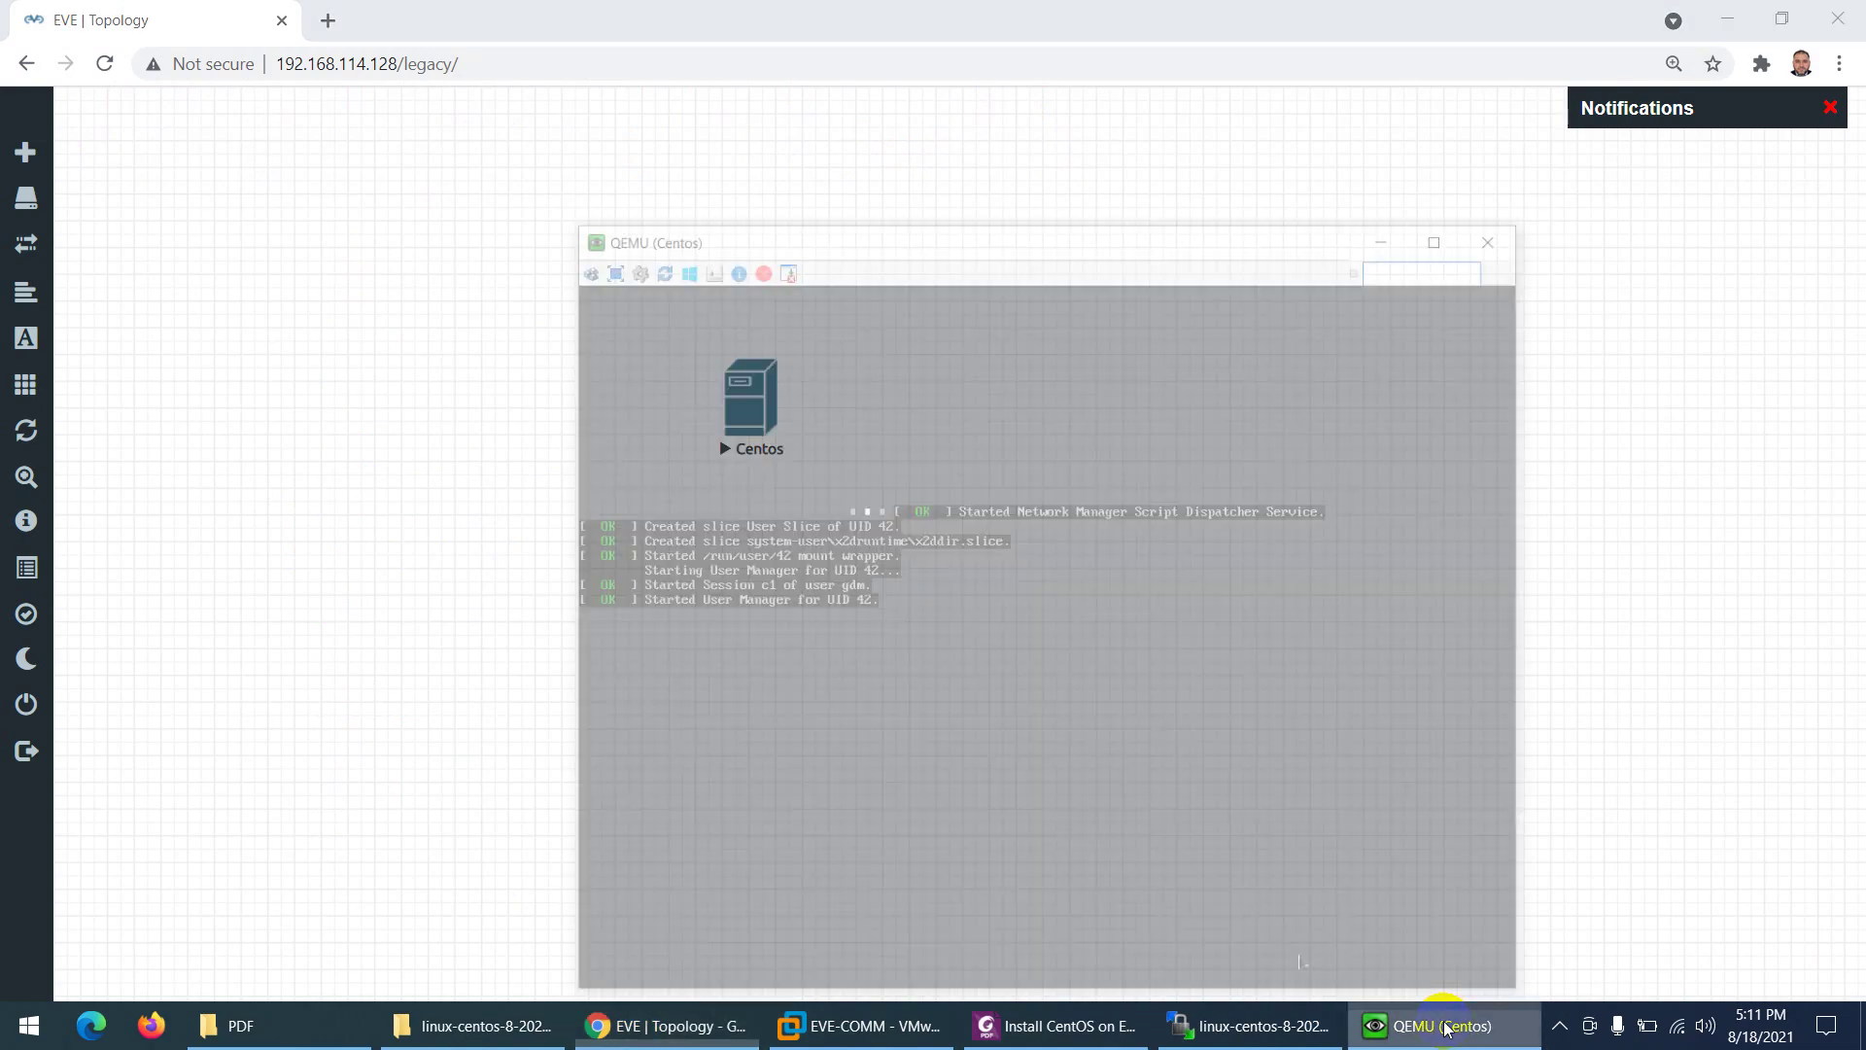
- Sign in to the CentOS desktop as user with the account password and launch Terminal from Activities
{"action": "left_click", "coordinate": [792, 512]}
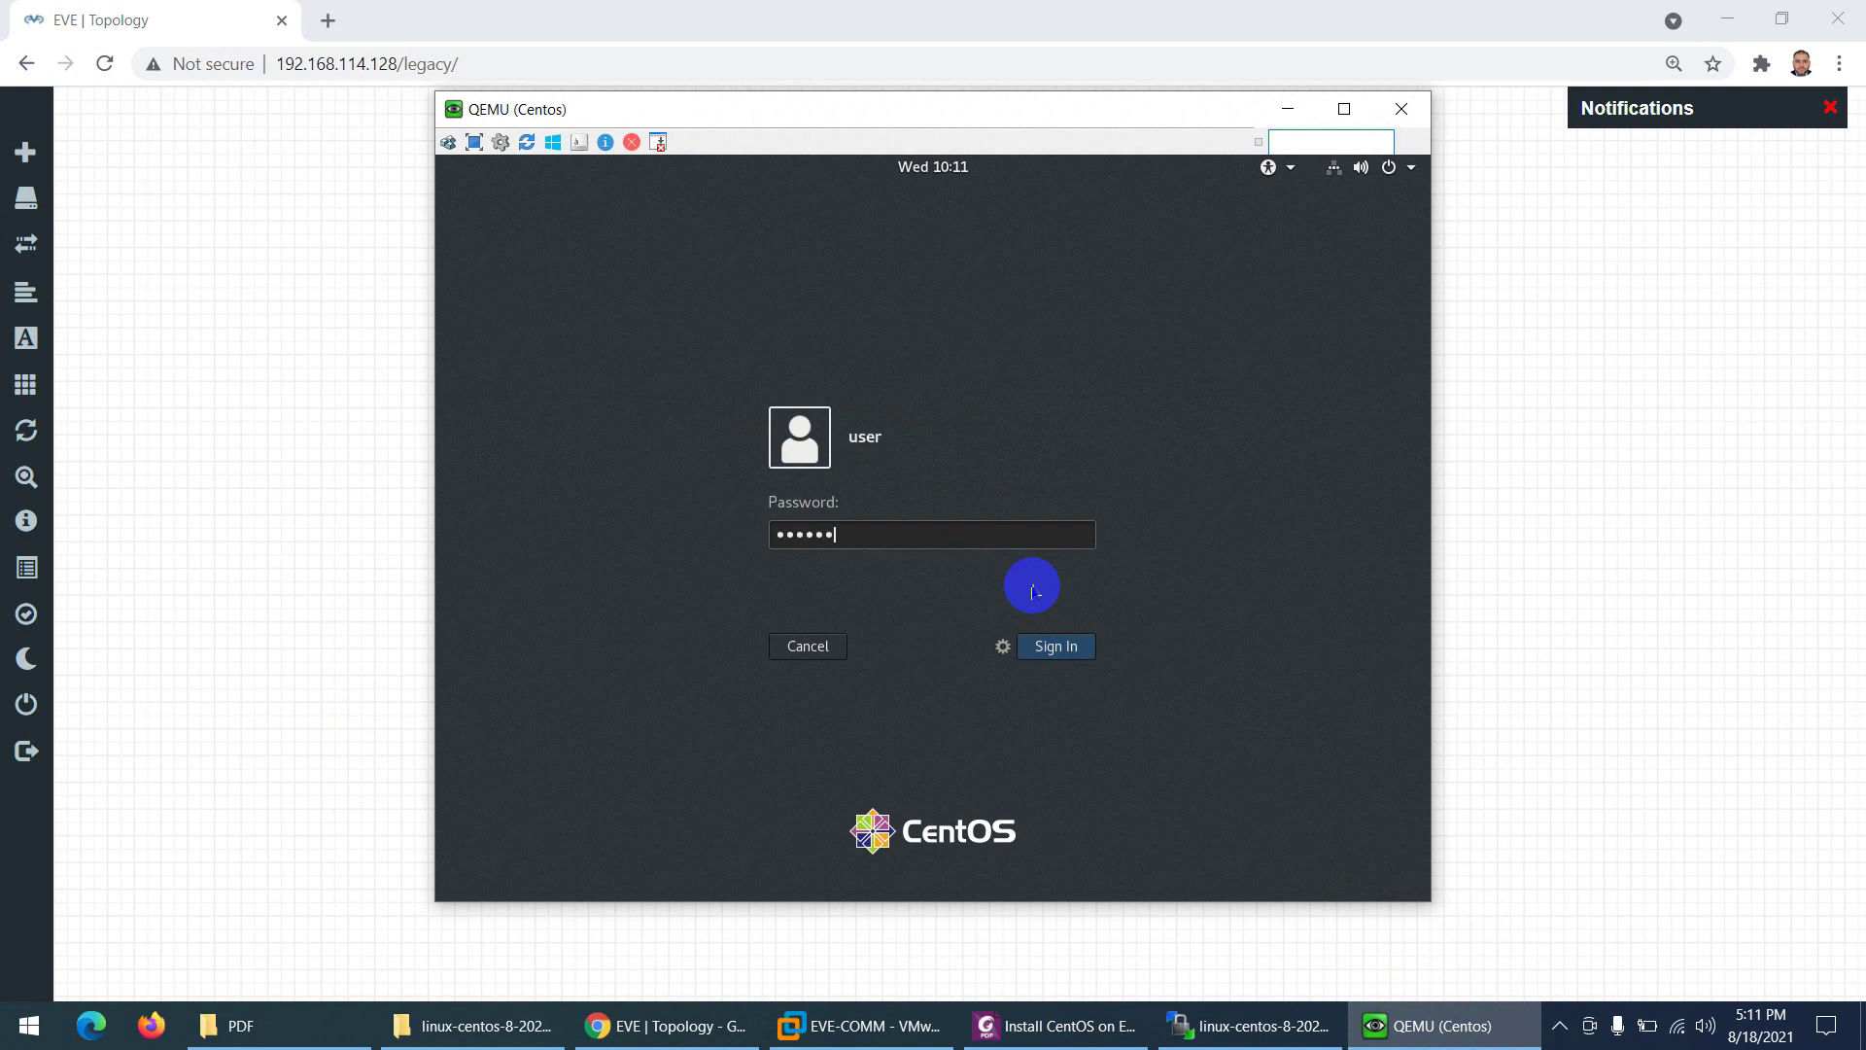
{"action": "type", "text": "*"}
{"action": "key", "text": "Return"}
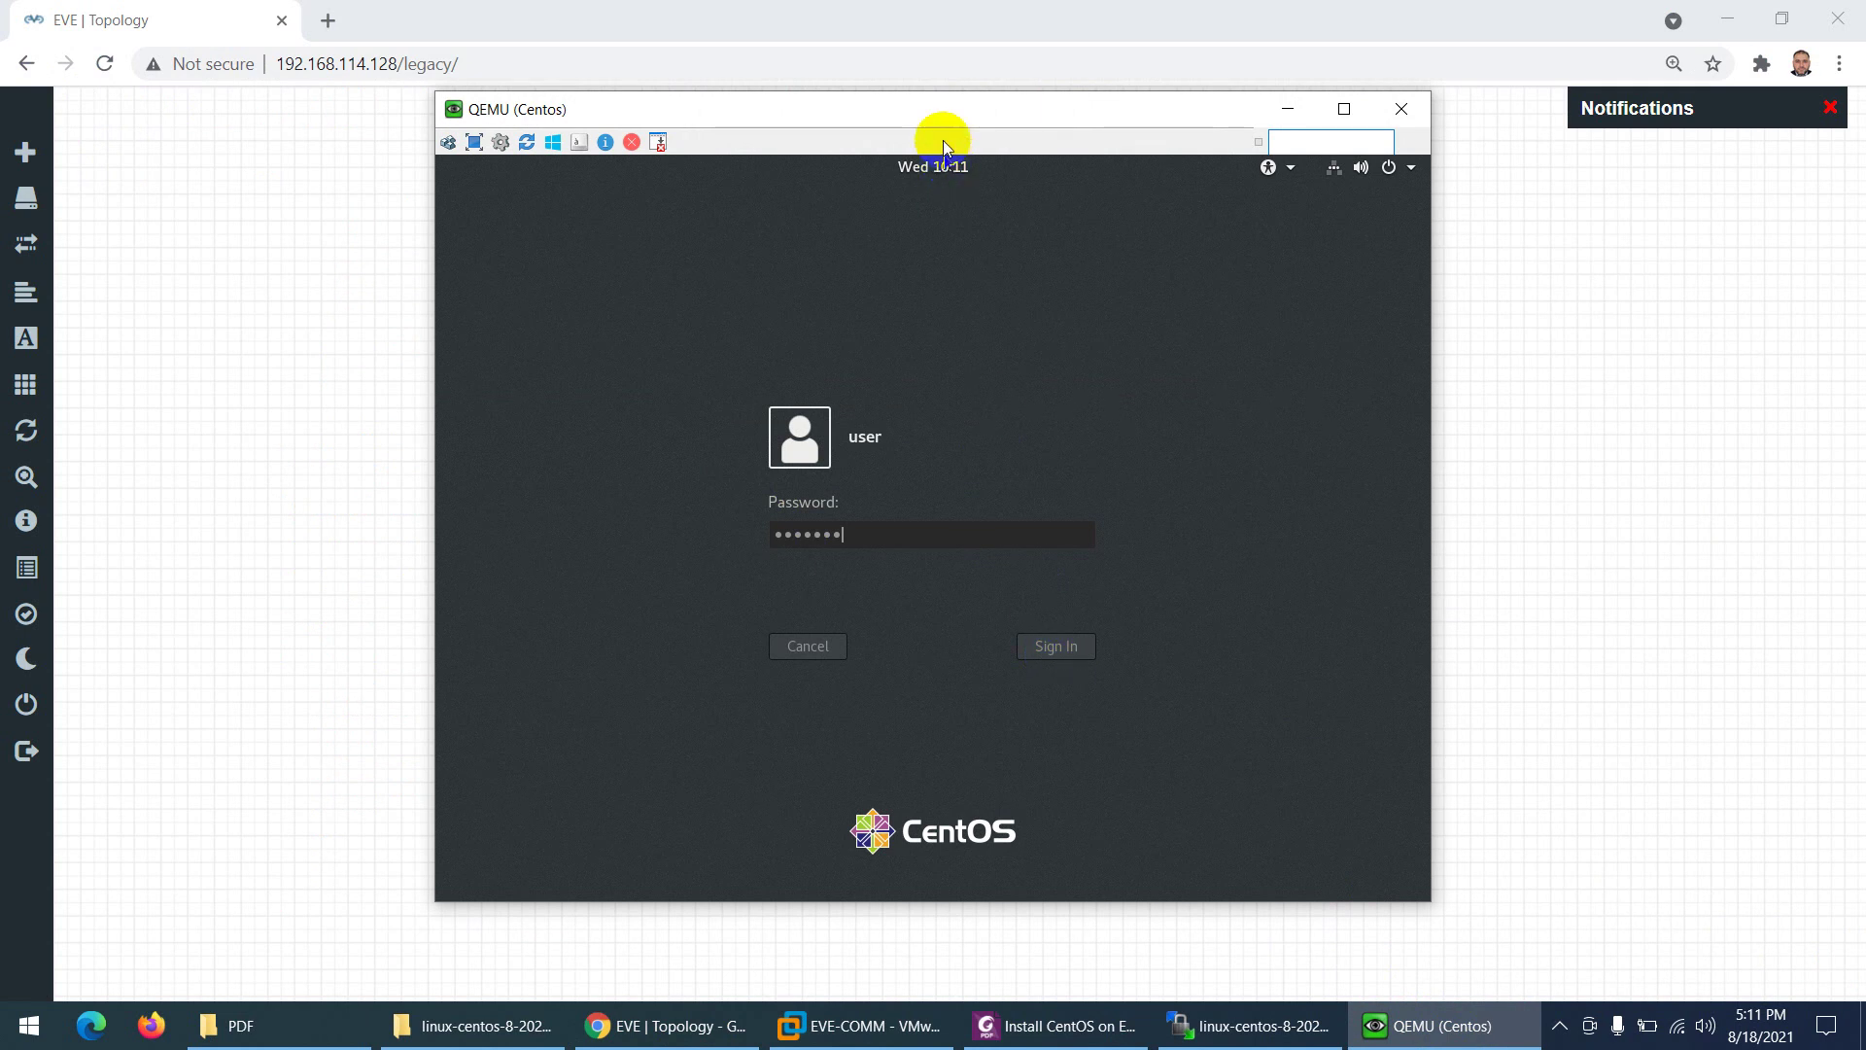
{"action": "left_click_drag", "start_coordinate": [942, 103], "coordinate": [1212, 82]}
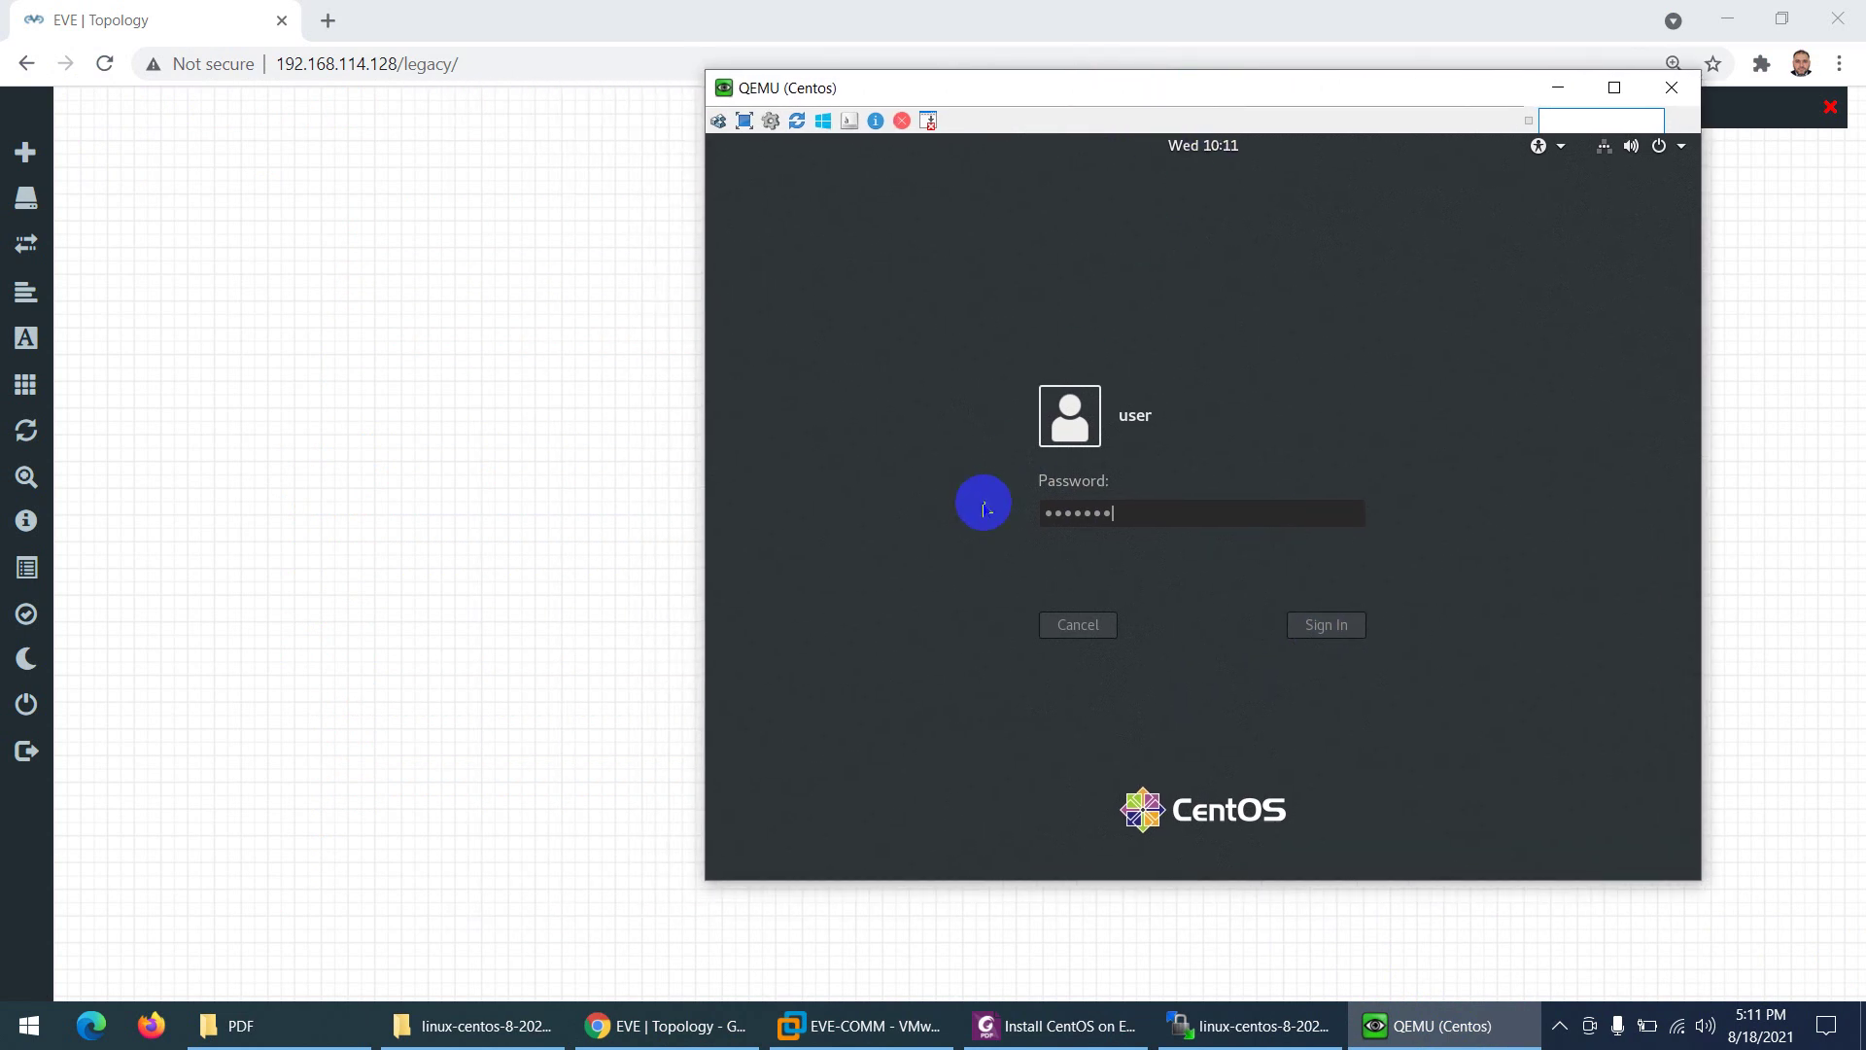
{"action": "key", "text": "Return"}
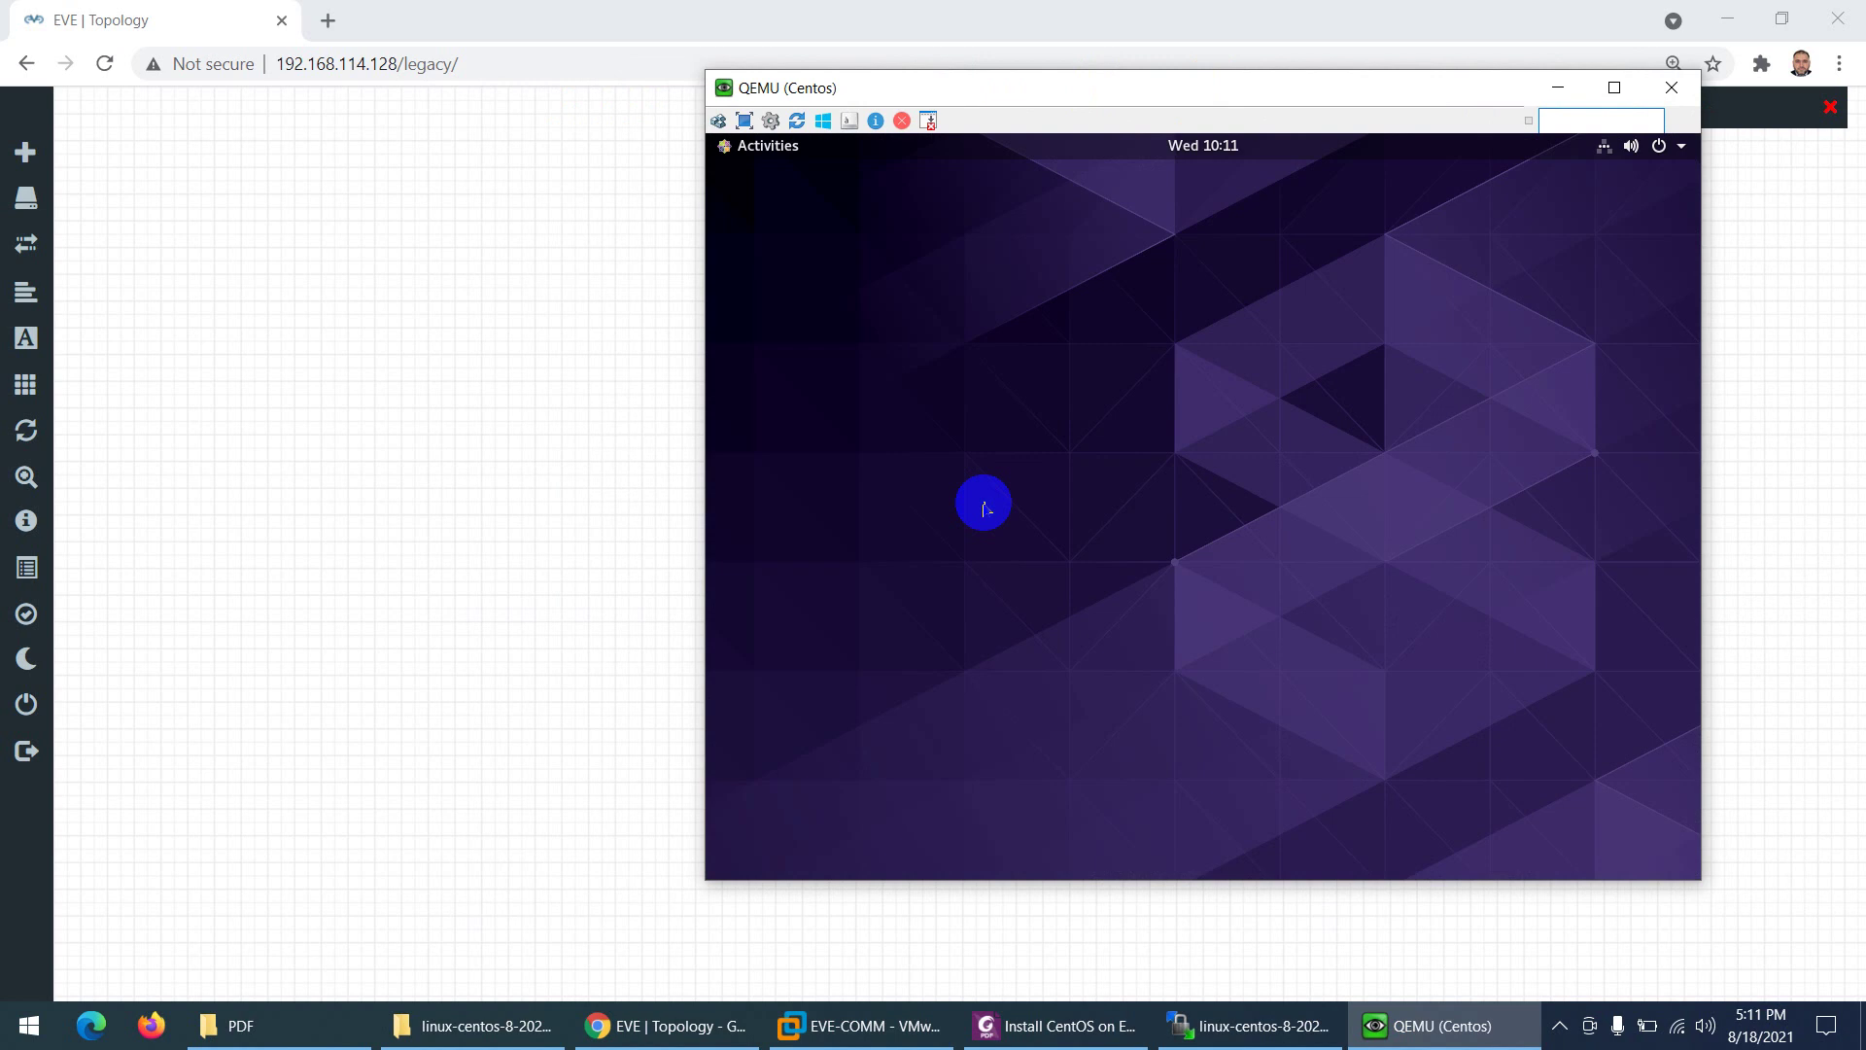
{"action": "left_click", "coordinate": [772, 154]}
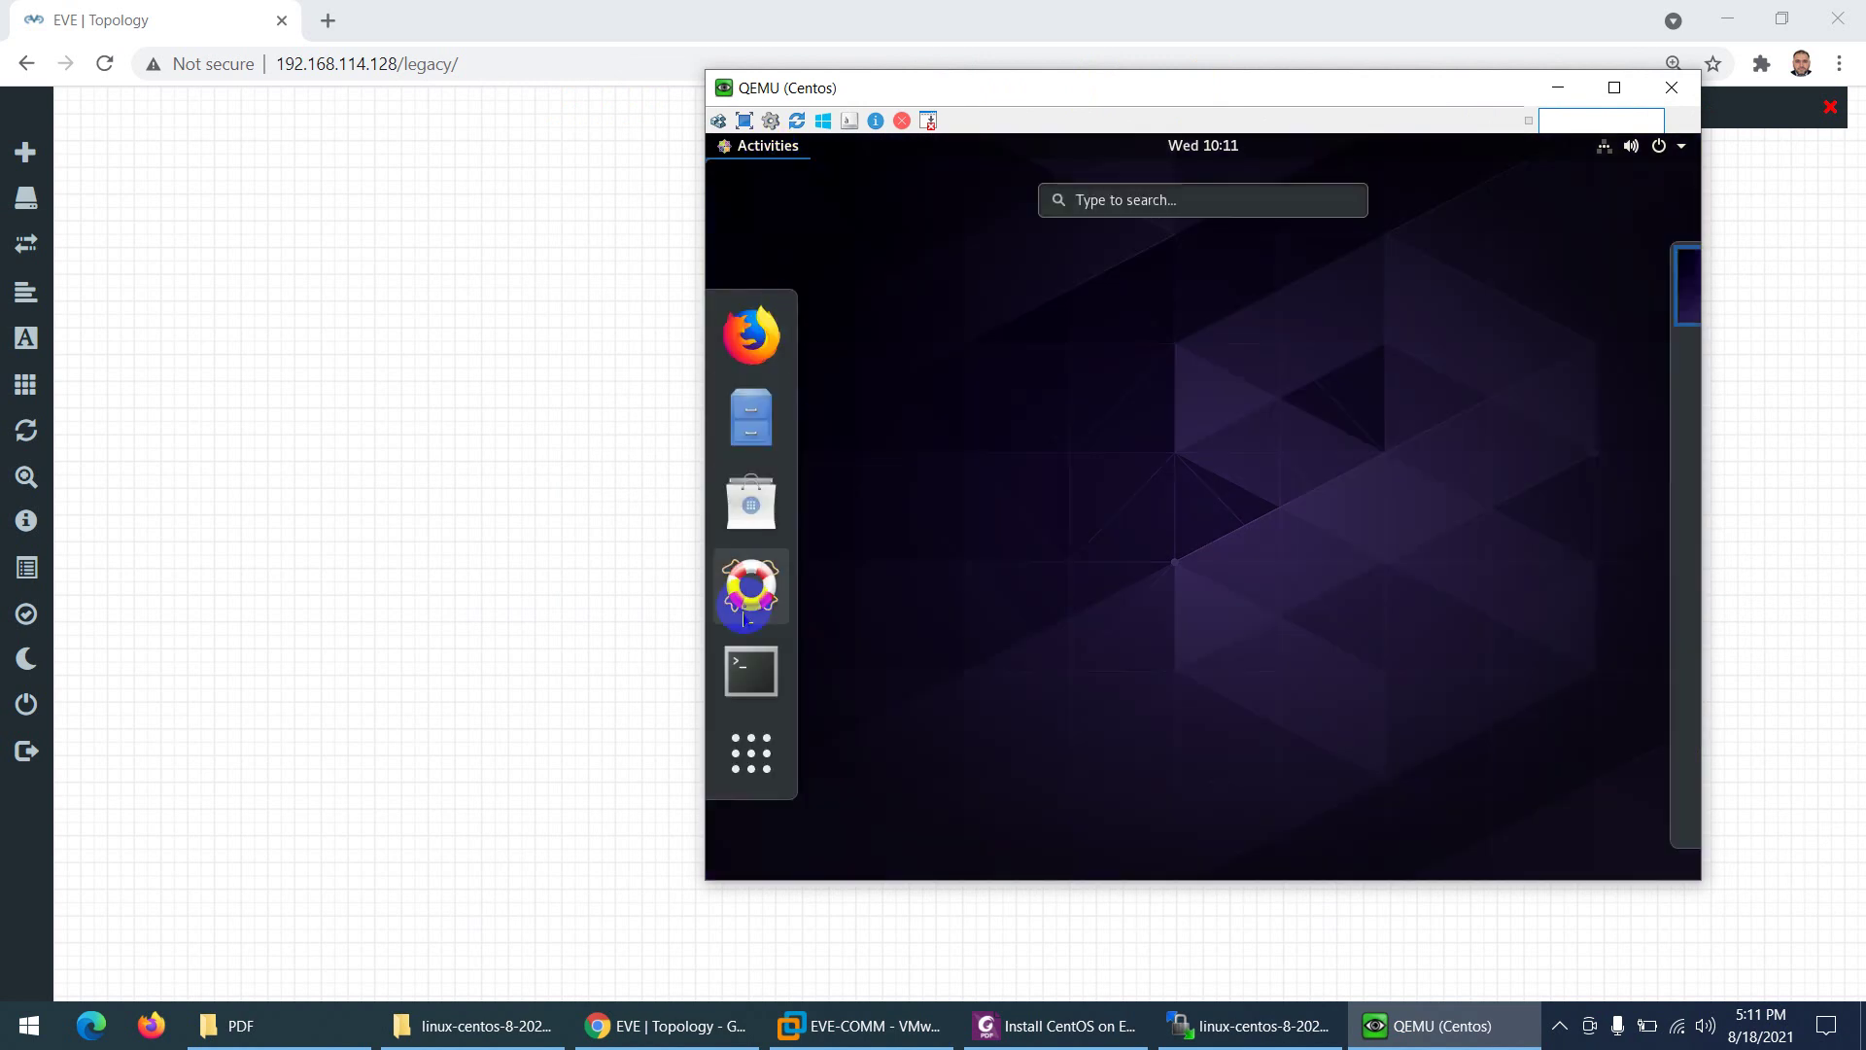
{"action": "left_click", "coordinate": [750, 669]}
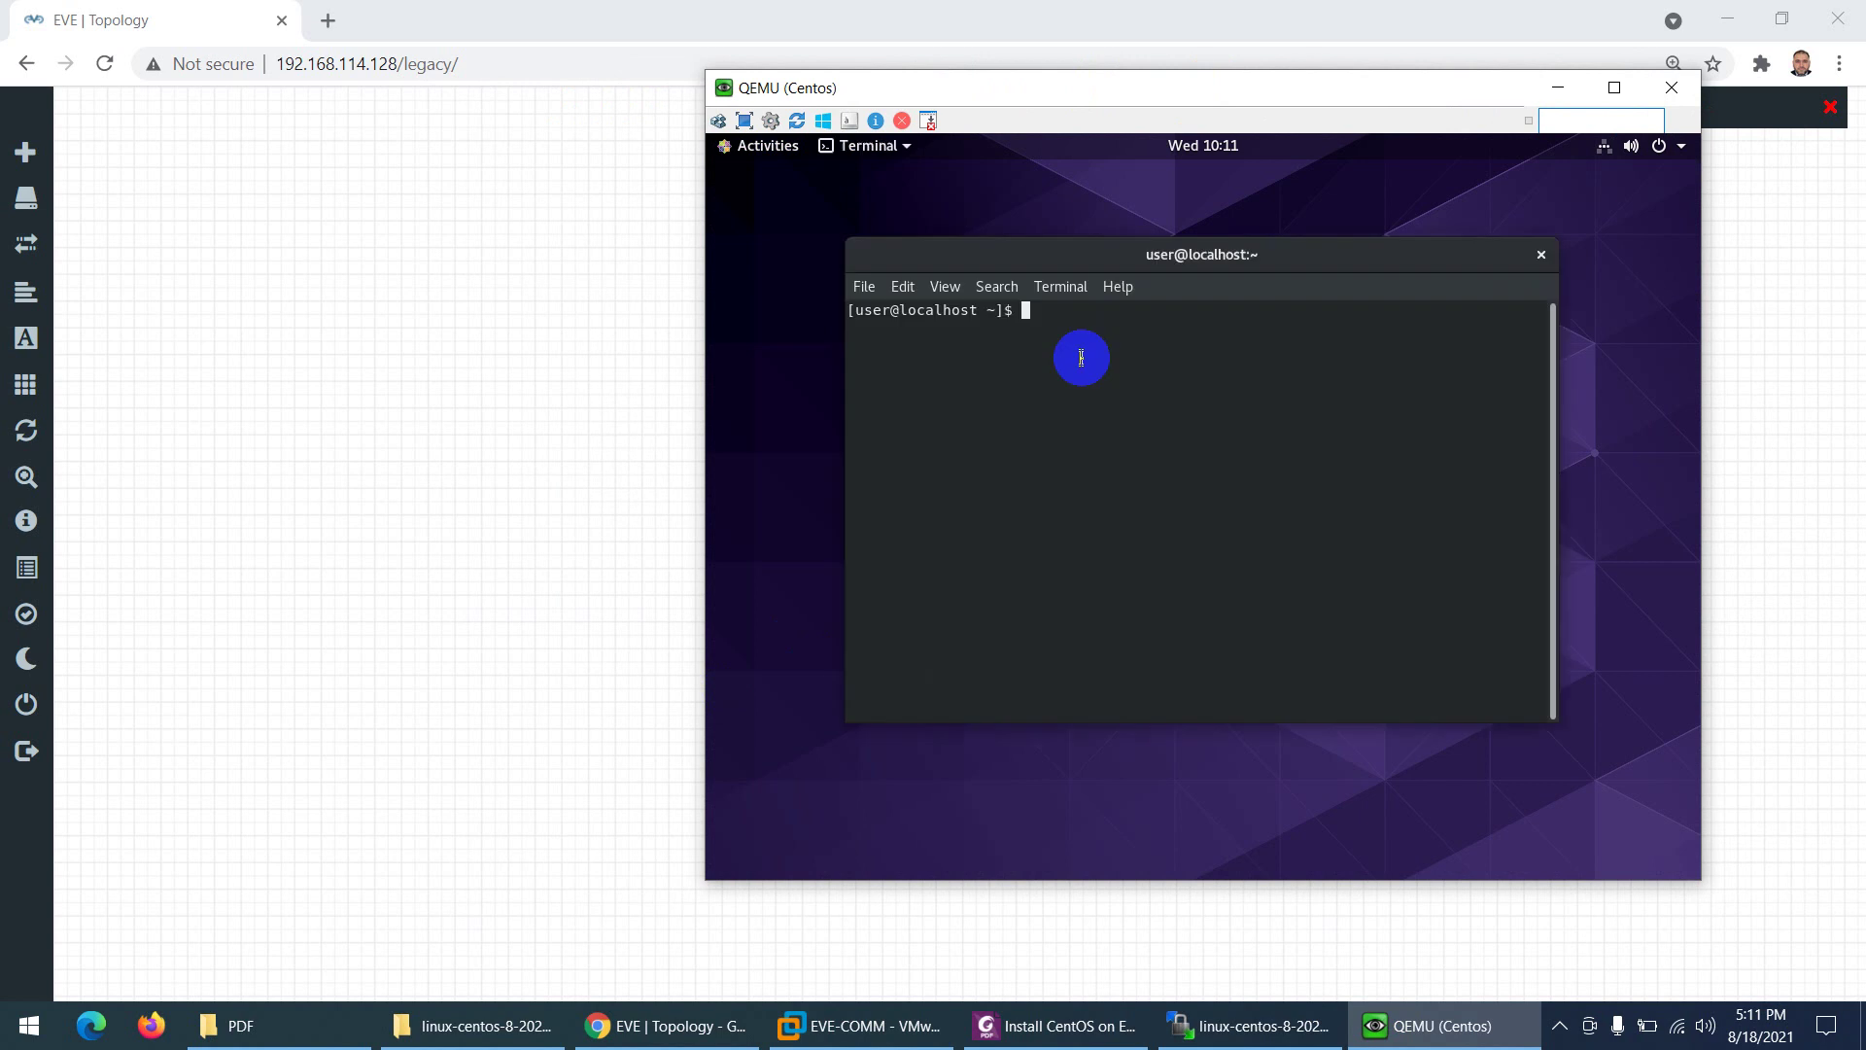